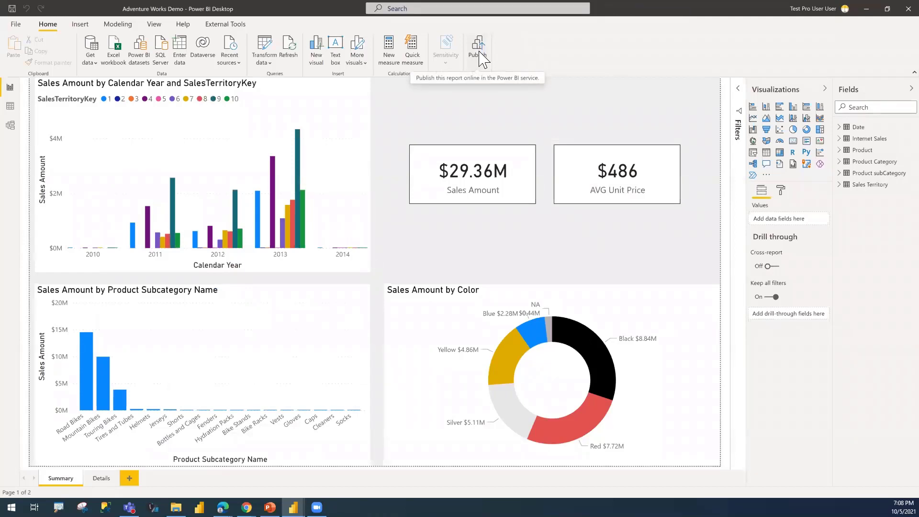
# - Save the report and publish it to the ABI Premium Workspace, replacing the existing Adventure Works Demo dataset
pyautogui.click(479, 53)
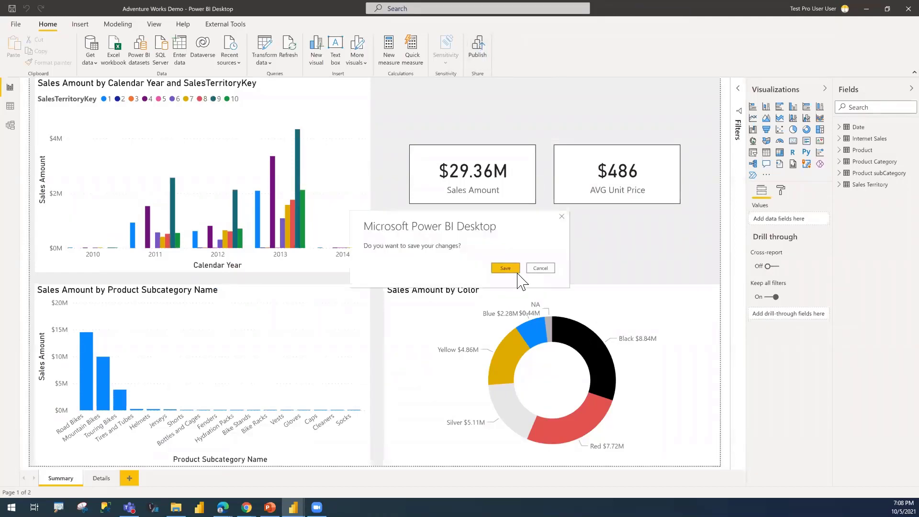
pyautogui.click(516, 270)
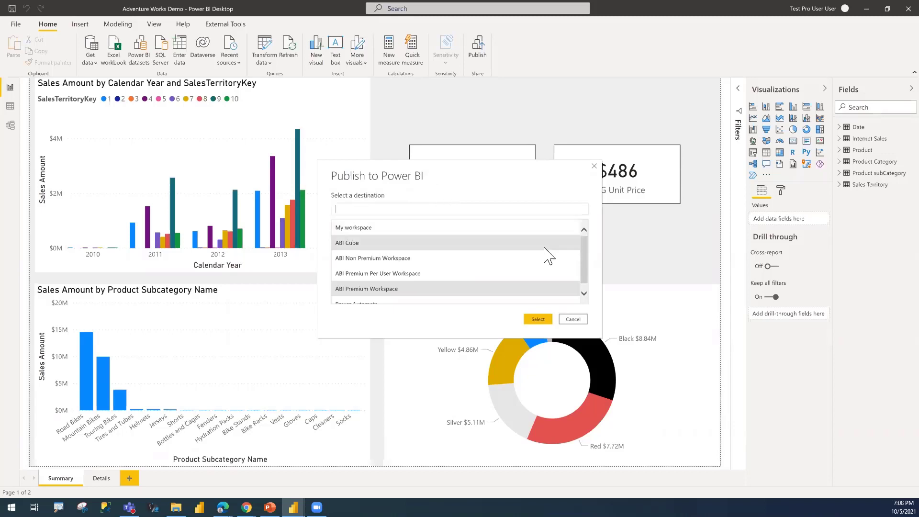
pyautogui.moveTo(585, 270); pyautogui.dragTo(587, 294)
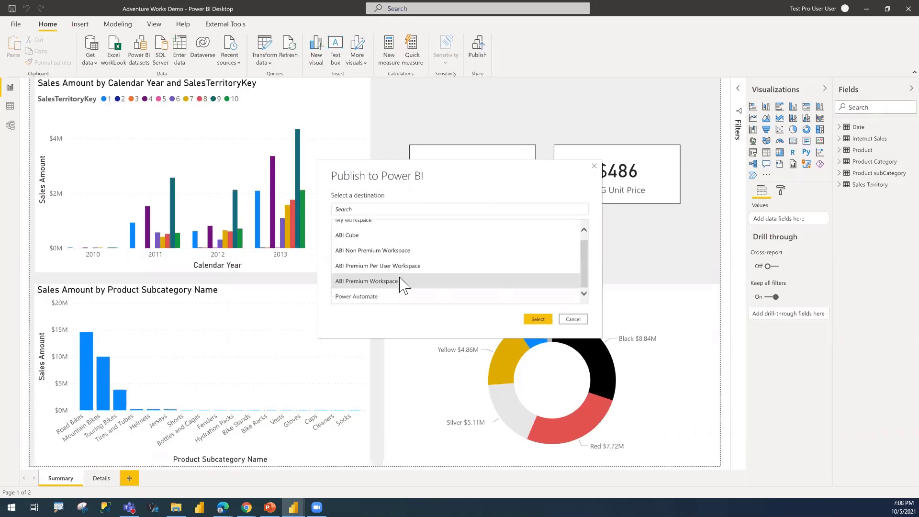
pyautogui.click(366, 282)
pyautogui.click(538, 320)
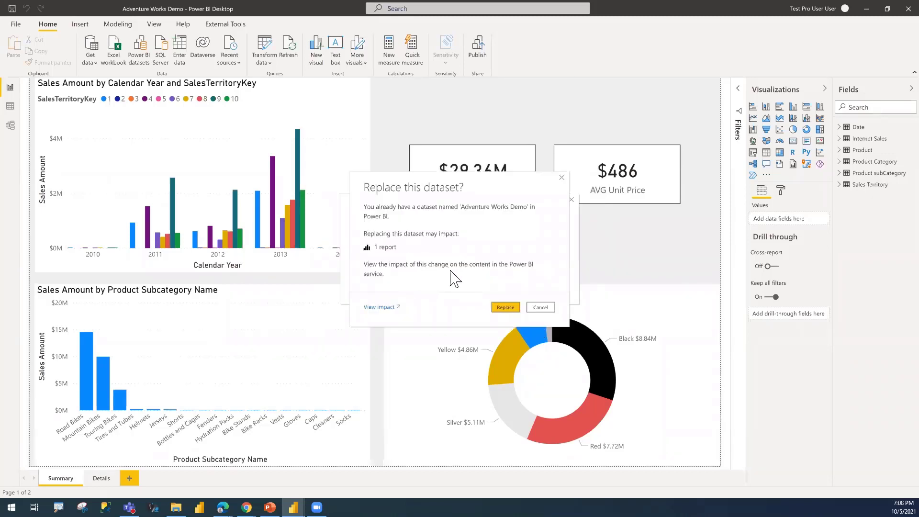
pyautogui.click(505, 308)
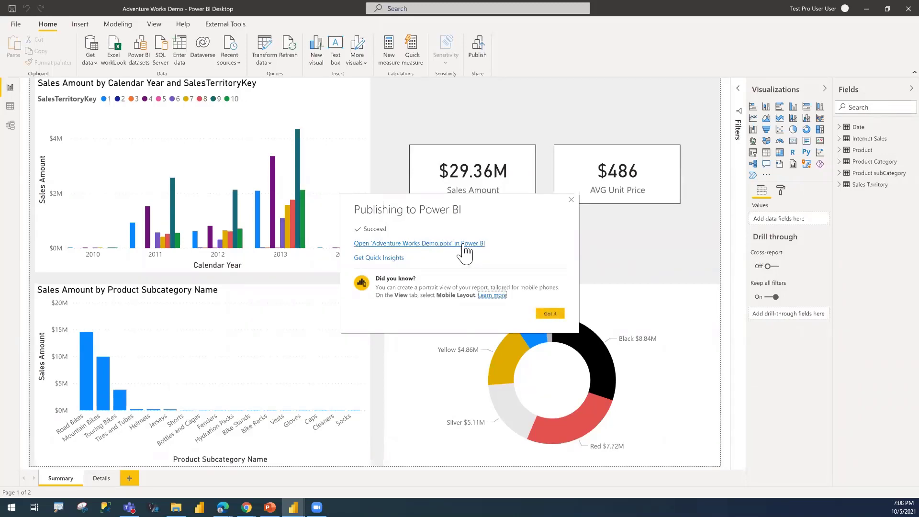
pyautogui.click(571, 200)
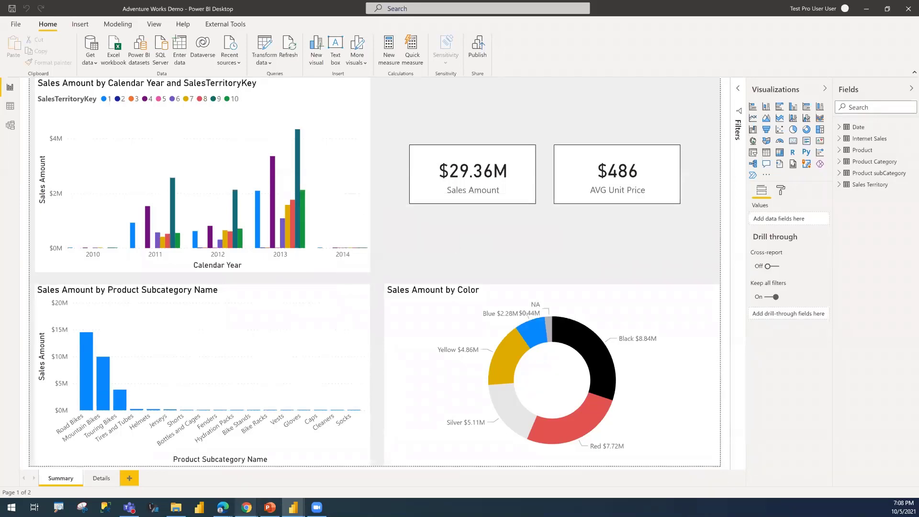
# - Switch to the Power BI service in Chrome, go to Home and check the signed-in account's license type
pyautogui.moveTo(246, 508)
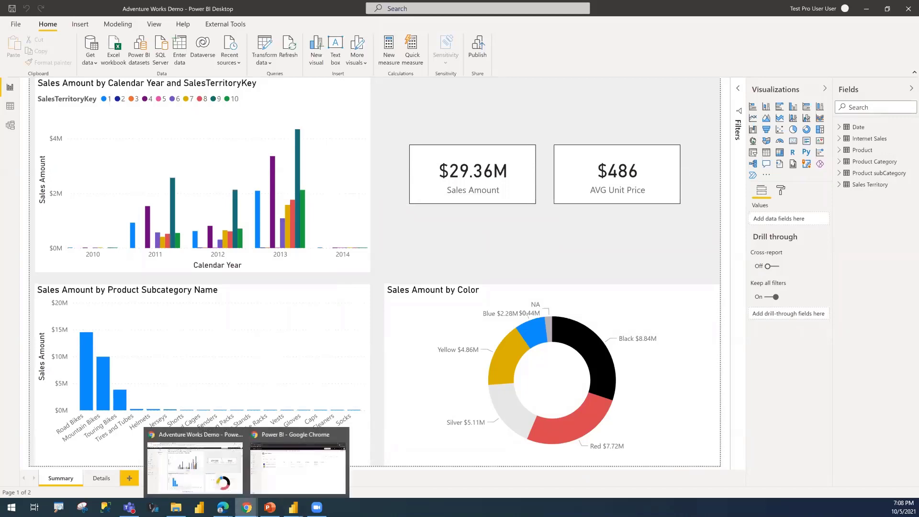
pyautogui.click(223, 484)
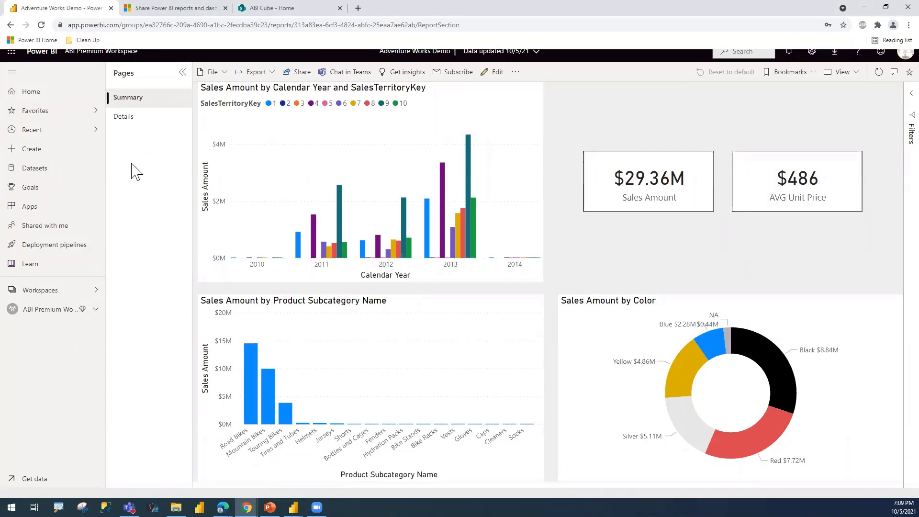
pyautogui.click(40, 98)
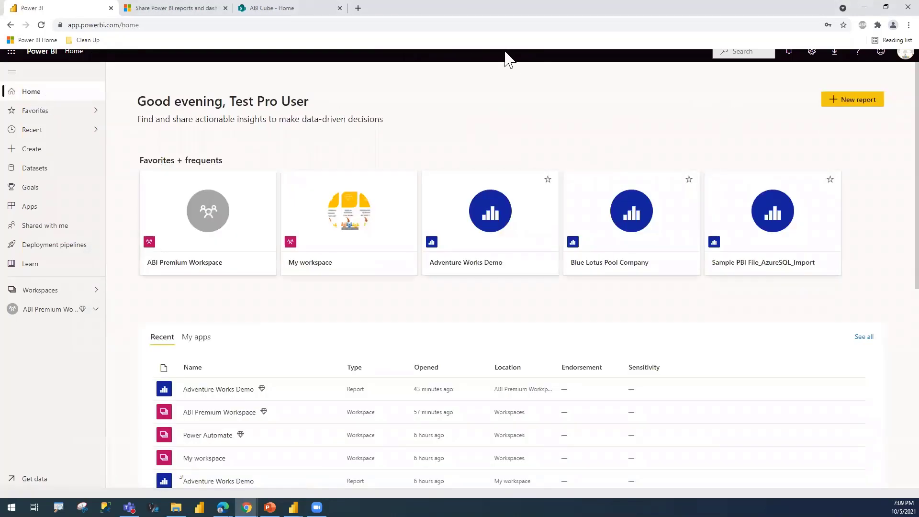
pyautogui.moveTo(230, 101); pyautogui.dragTo(314, 103)
pyautogui.click(513, 101)
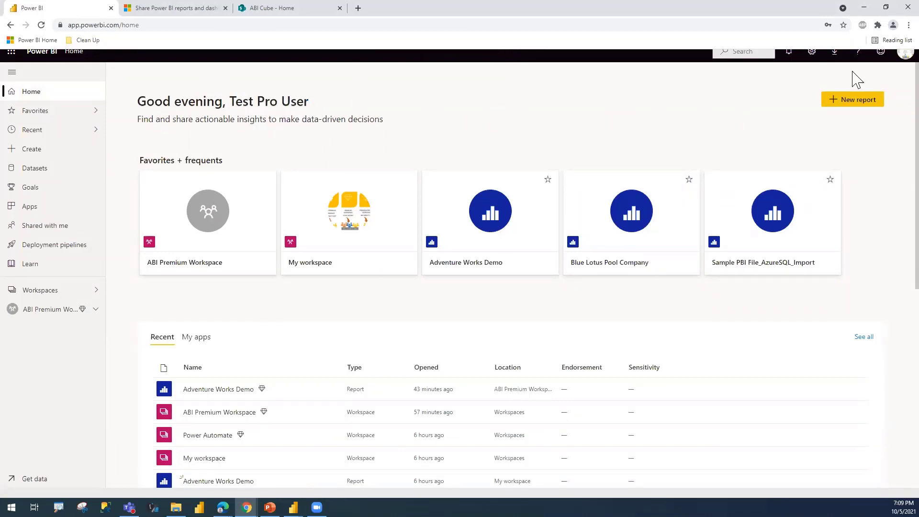
pyautogui.click(898, 64)
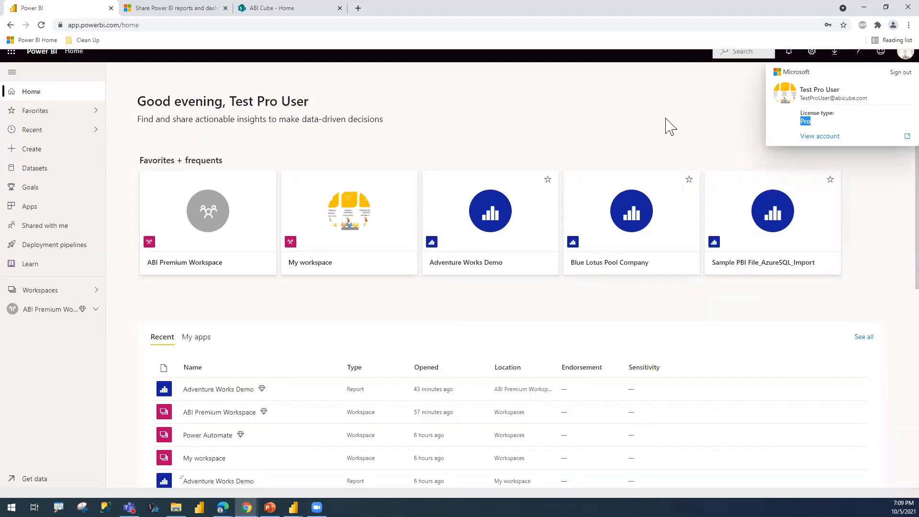
pyautogui.scroll(1, 623, 122)
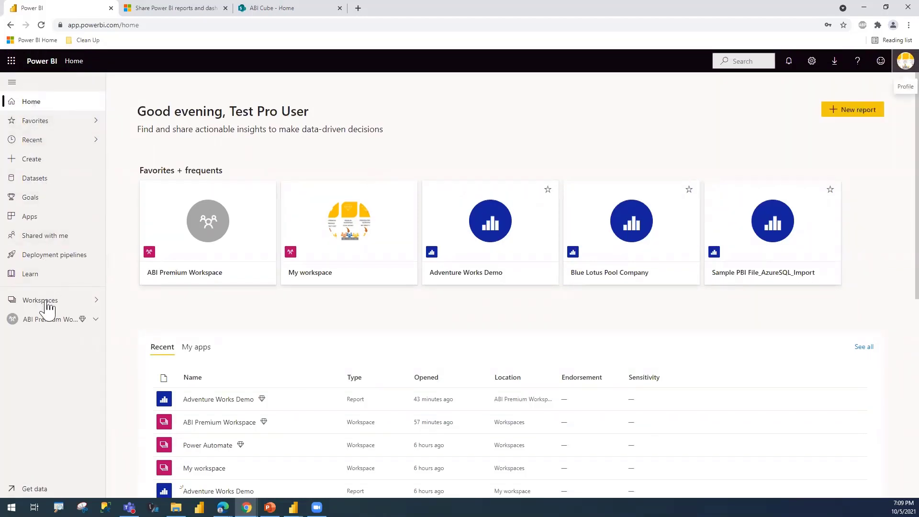
# - Open the Adventure Works Demo report from the ABI Premium Workspace and view its export options
pyautogui.click(49, 304)
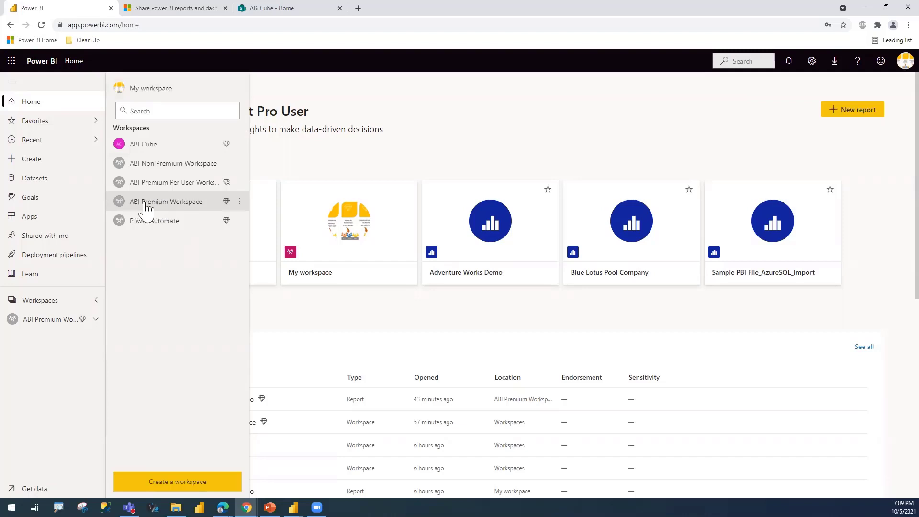
pyautogui.click(170, 206)
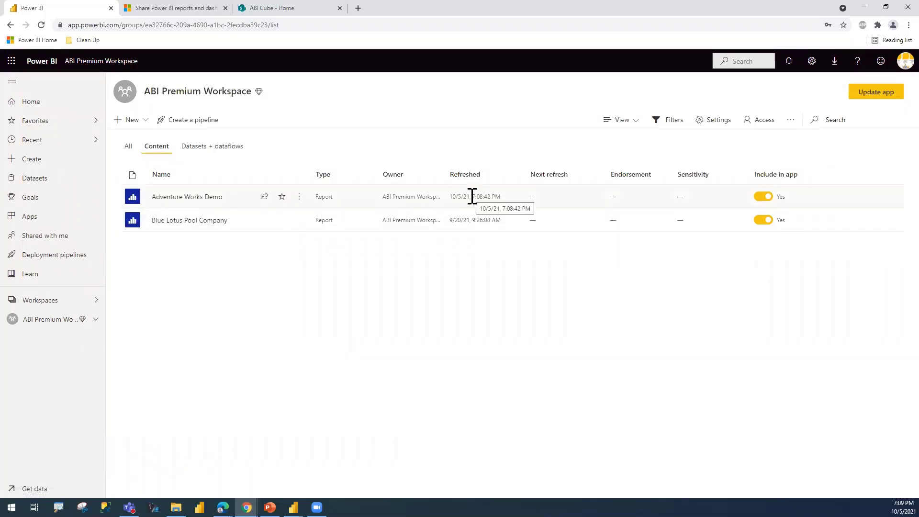
pyautogui.click(190, 201)
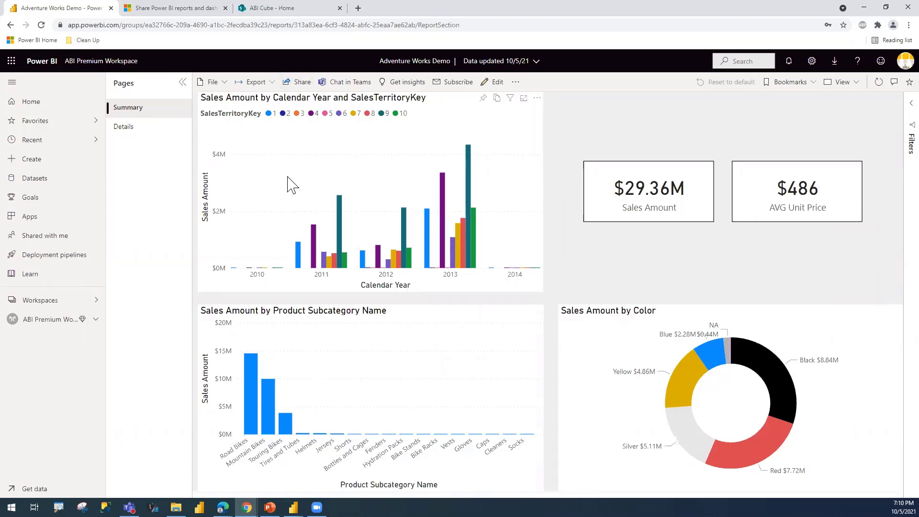
pyautogui.click(262, 84)
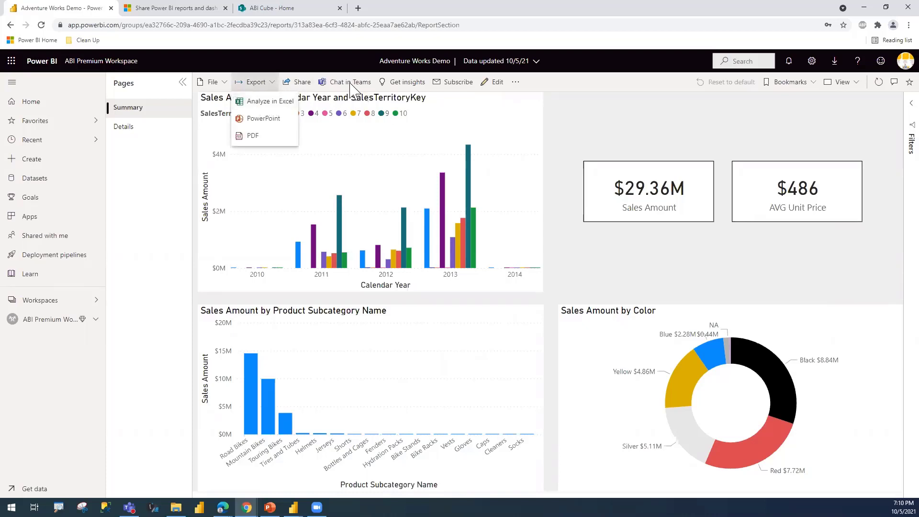
pyautogui.click(623, 86)
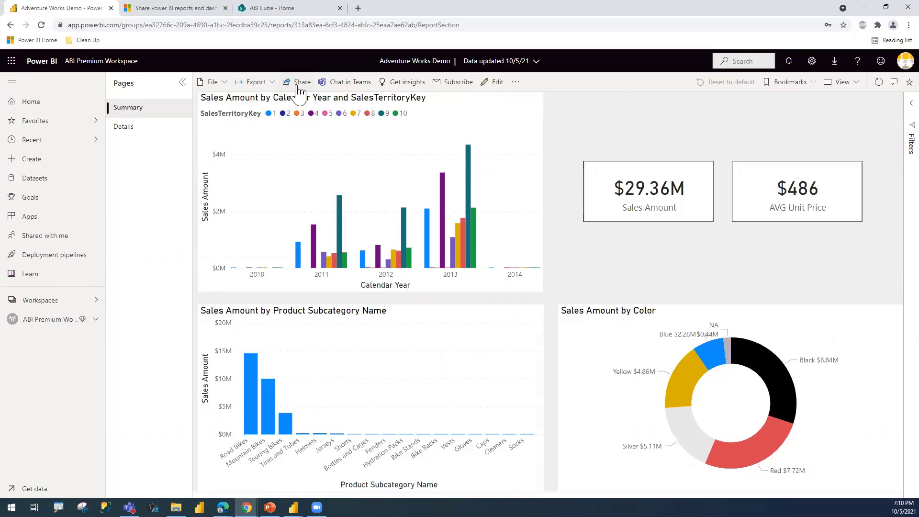
# - Return to the ABI Premium Workspace and compare its full item list with the content-only list
pyautogui.click(46, 320)
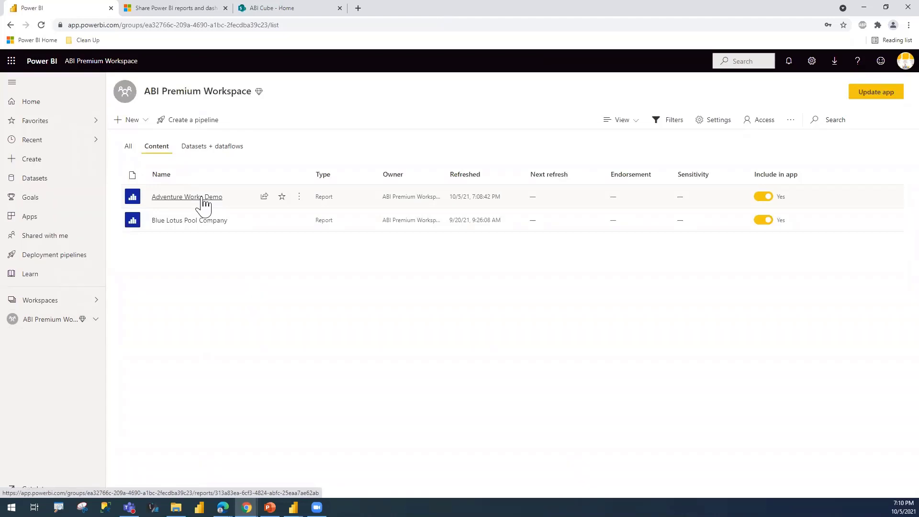
pyautogui.click(128, 147)
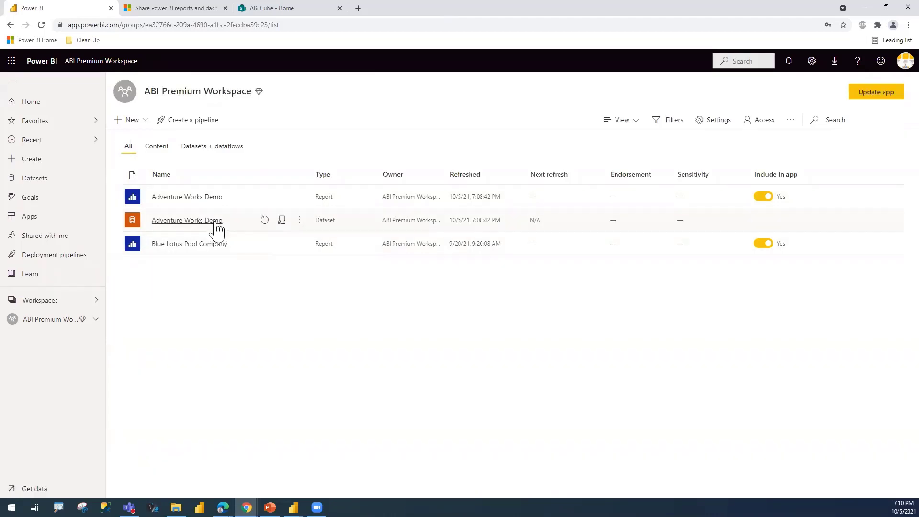
pyautogui.click(159, 147)
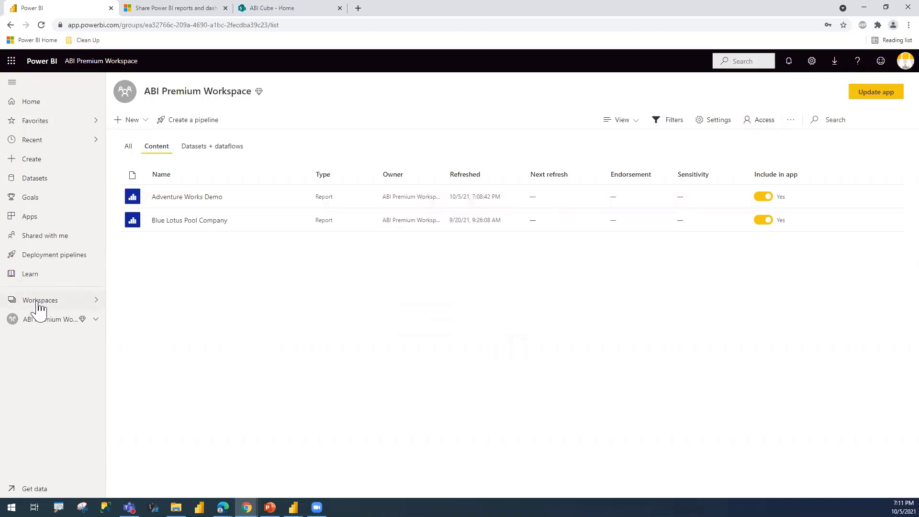
# - Review the ABI Premium Workspace's access list and the roles that can be assigned, without changing any
pyautogui.click(758, 124)
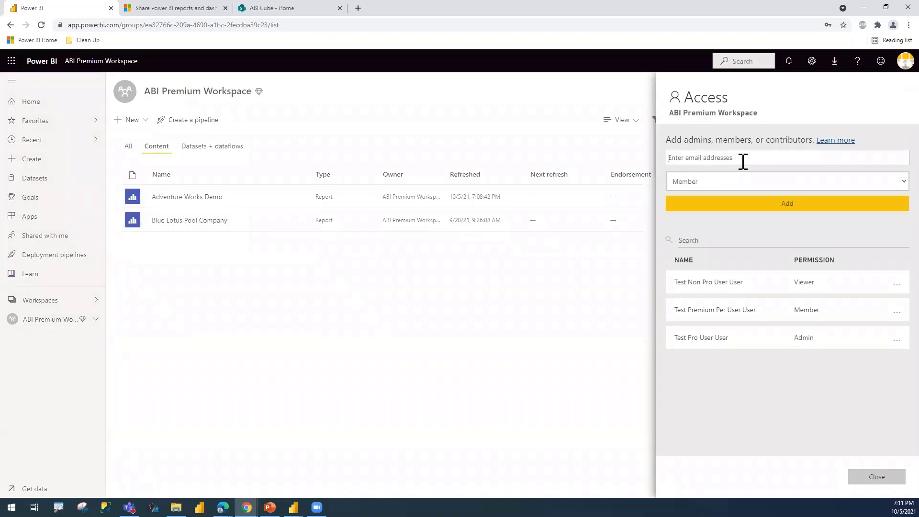
pyautogui.click(896, 188)
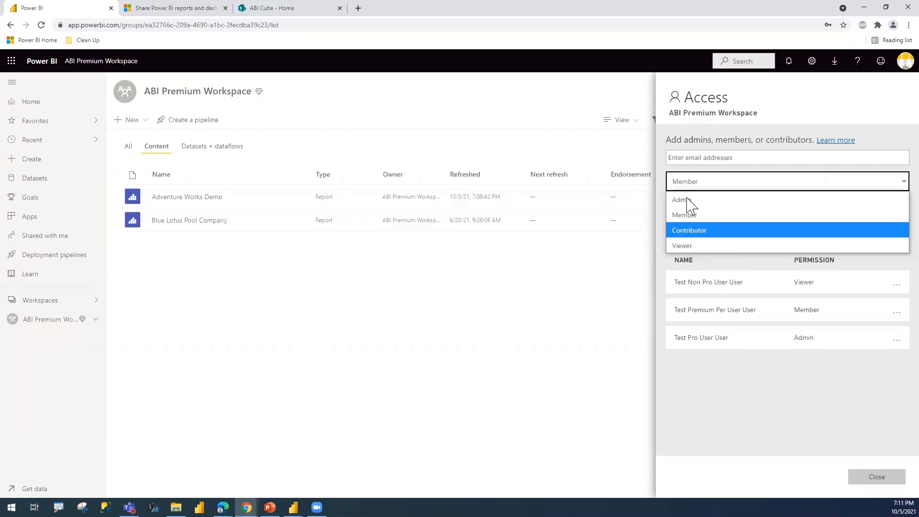
pyautogui.click(191, 326)
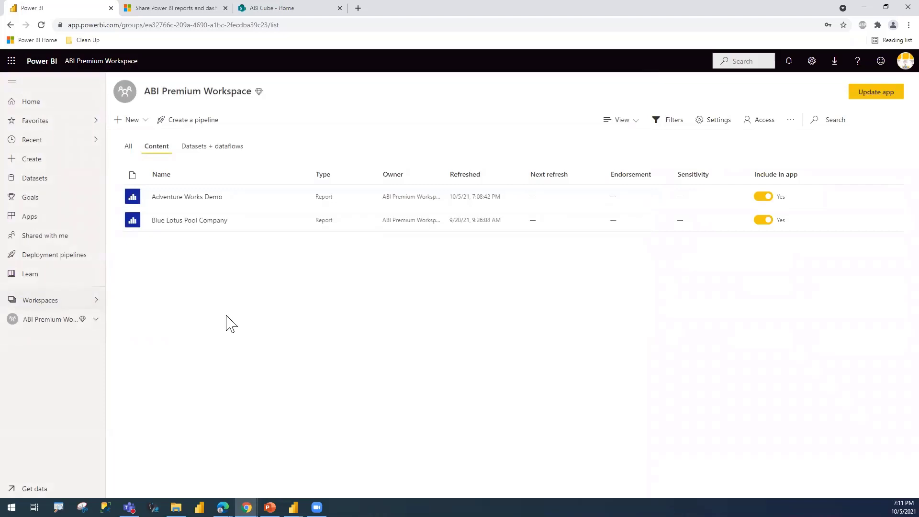
# - Open the Adventure Works Demo report and view its link sharing options without sending anything
pyautogui.click(196, 201)
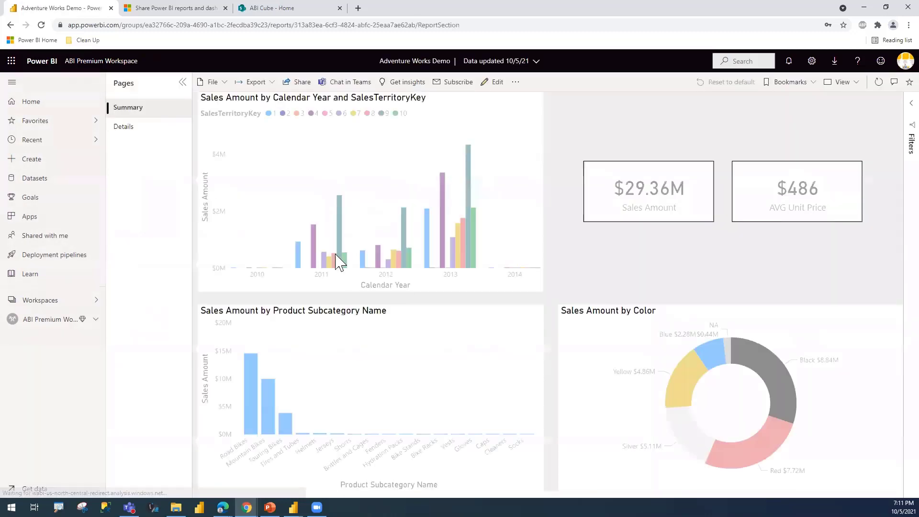
pyautogui.click(300, 86)
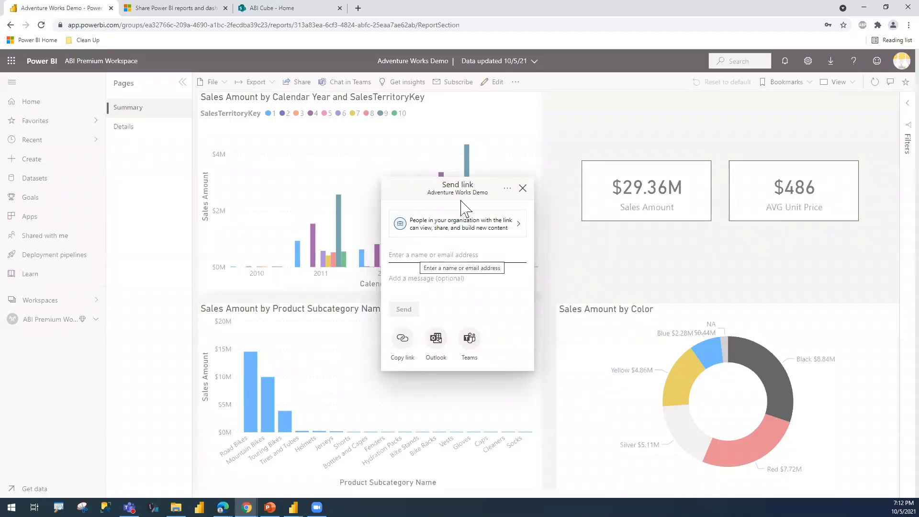
pyautogui.click(523, 188)
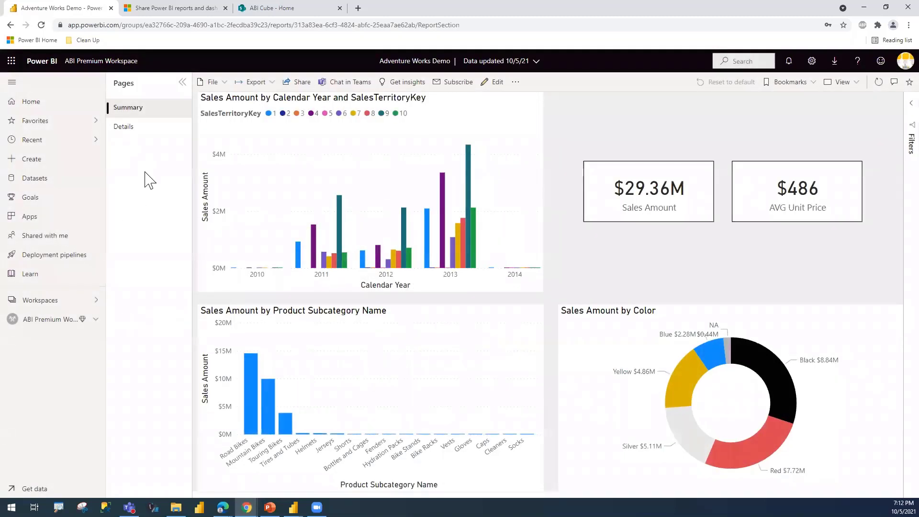
# - Unpublish the app of the ABI Premium Workspace
pyautogui.click(51, 329)
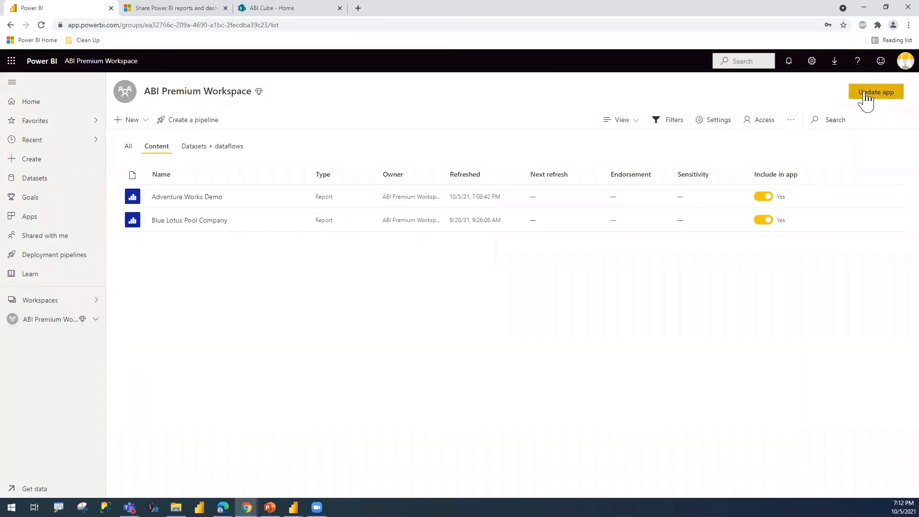
pyautogui.click(791, 125)
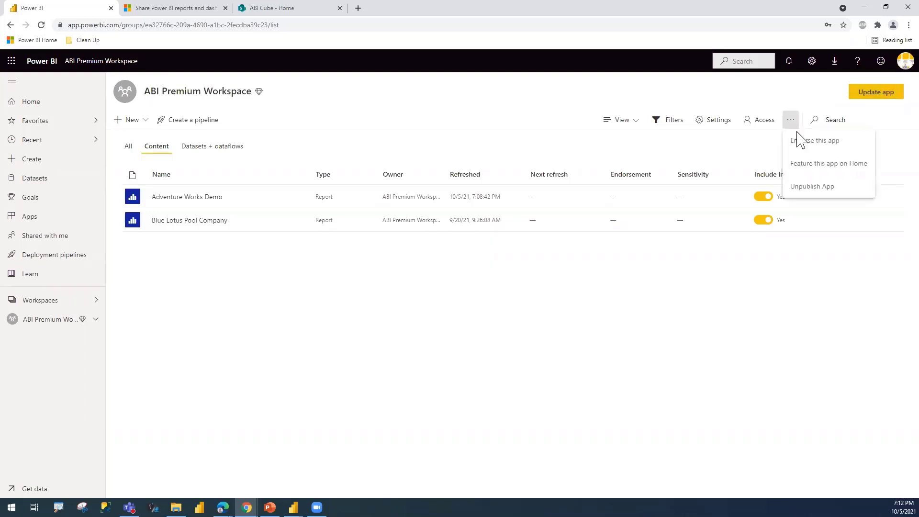
pyautogui.click(812, 185)
pyautogui.click(462, 303)
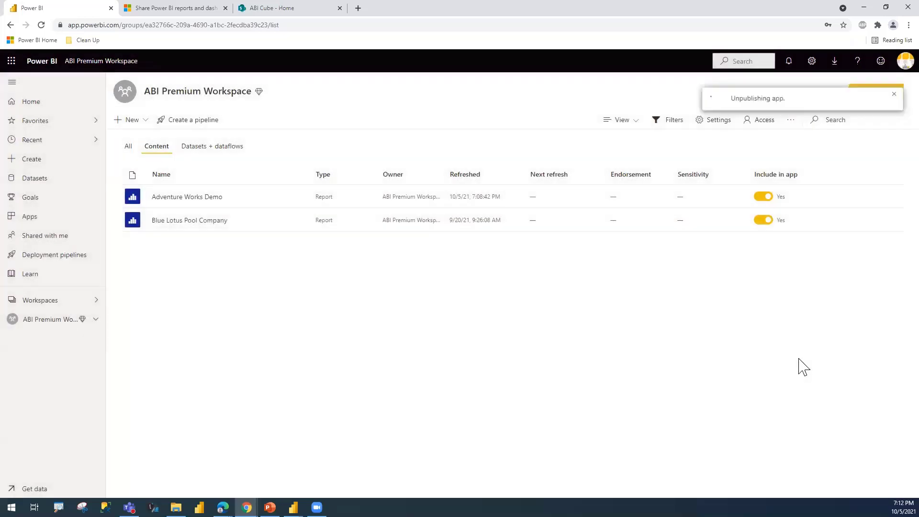
pyautogui.click(894, 95)
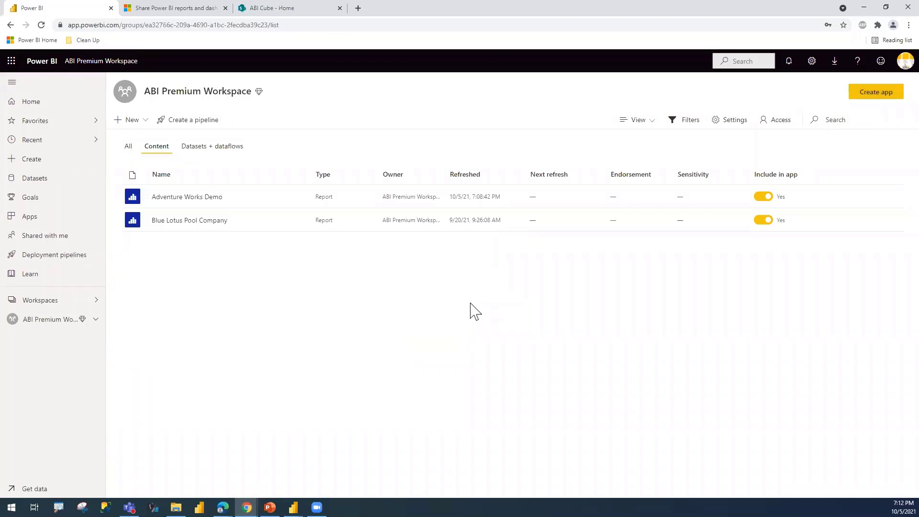
# - Review the available apps, the content shared by others and the list of workspaces
pyautogui.click(47, 217)
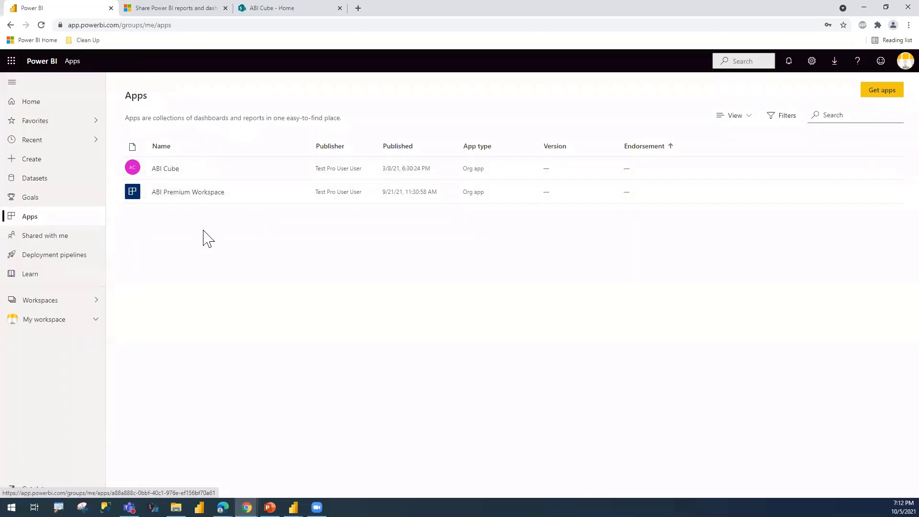
pyautogui.click(46, 241)
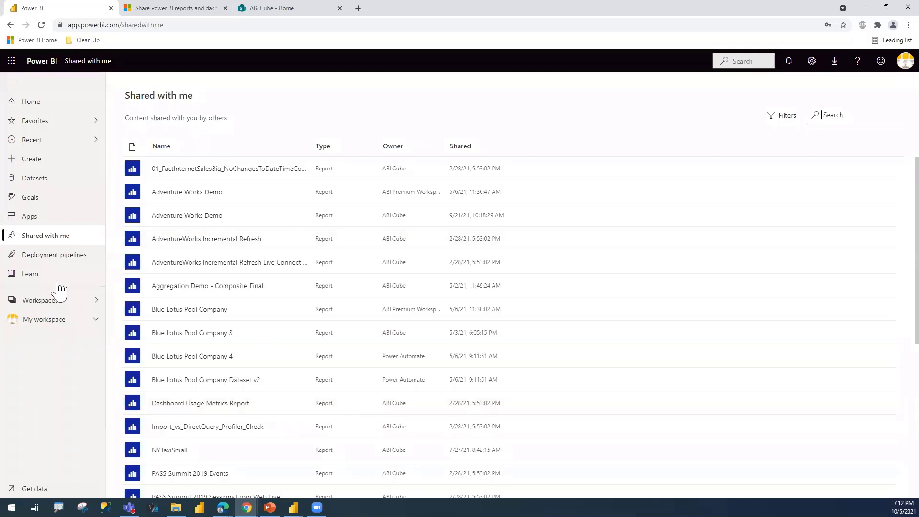
pyautogui.click(40, 301)
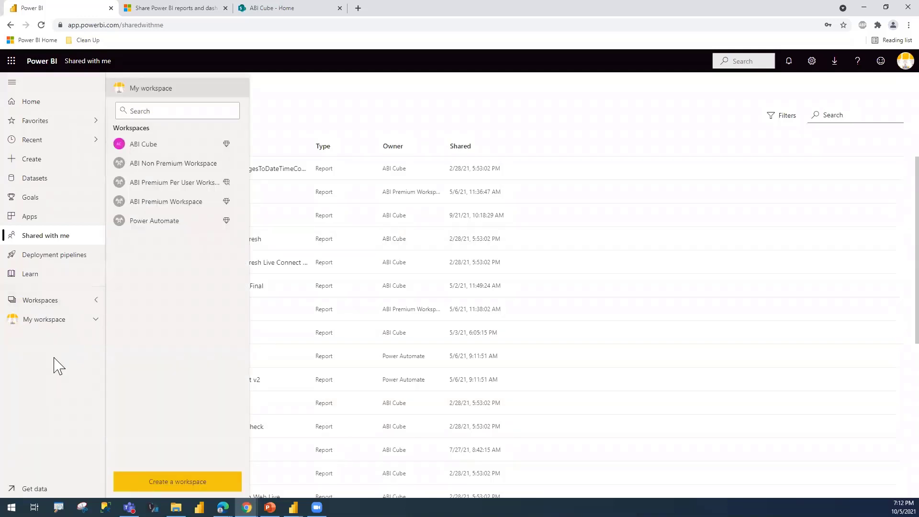
pyautogui.click(58, 366)
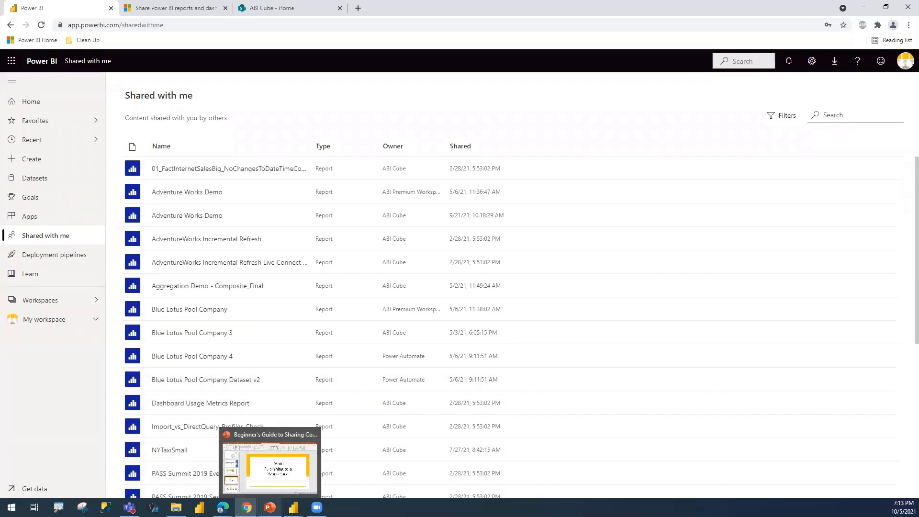
# - Switch to the PowerPoint presentation about sharing content
pyautogui.click(277, 508)
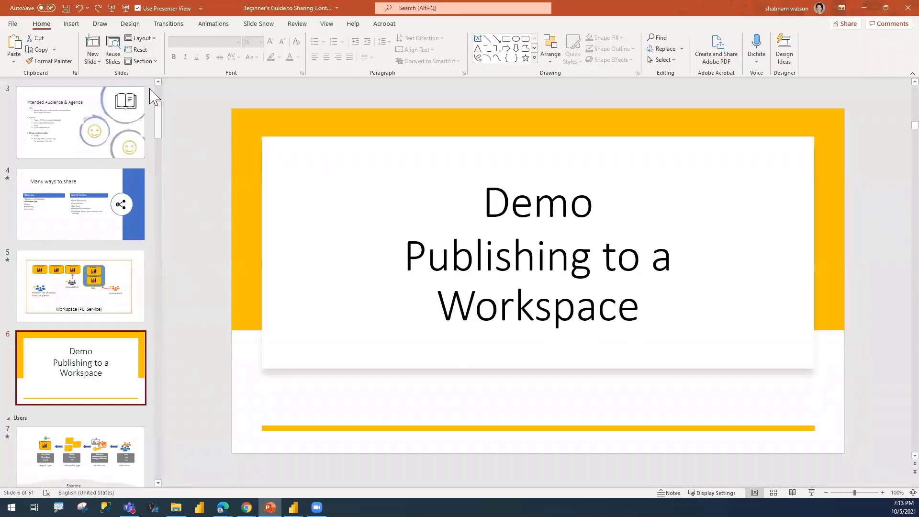
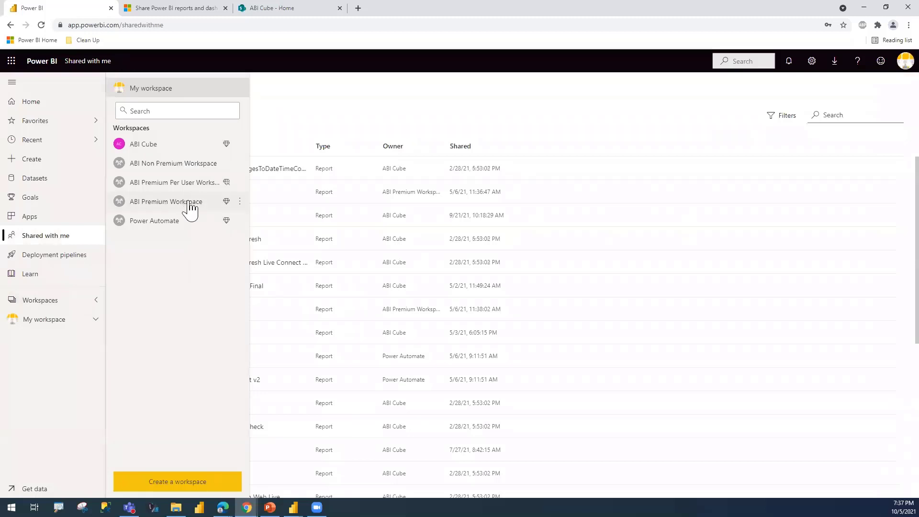
# - Open the ABI Premium Workspace and start creating its app with the description "Test app"
pyautogui.click(187, 202)
pyautogui.click(50, 306)
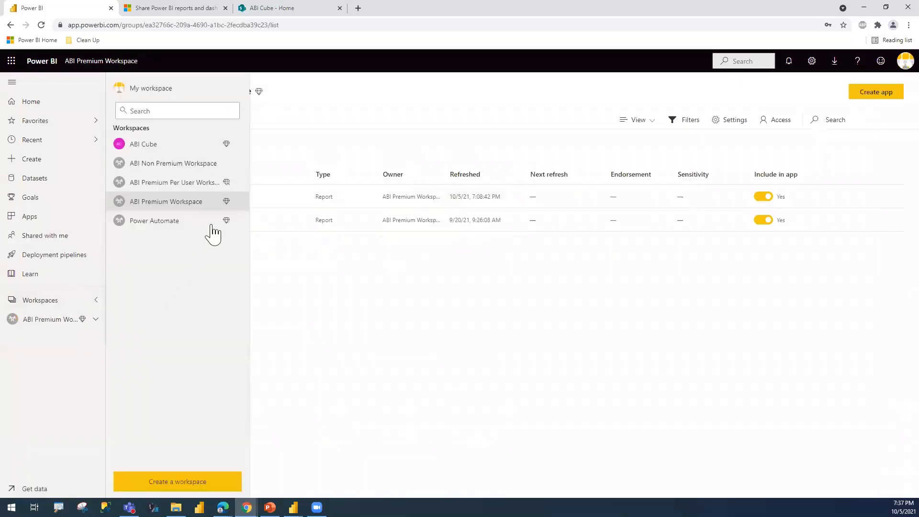
pyautogui.moveTo(226, 207)
pyautogui.moveTo(227, 183)
pyautogui.click(171, 202)
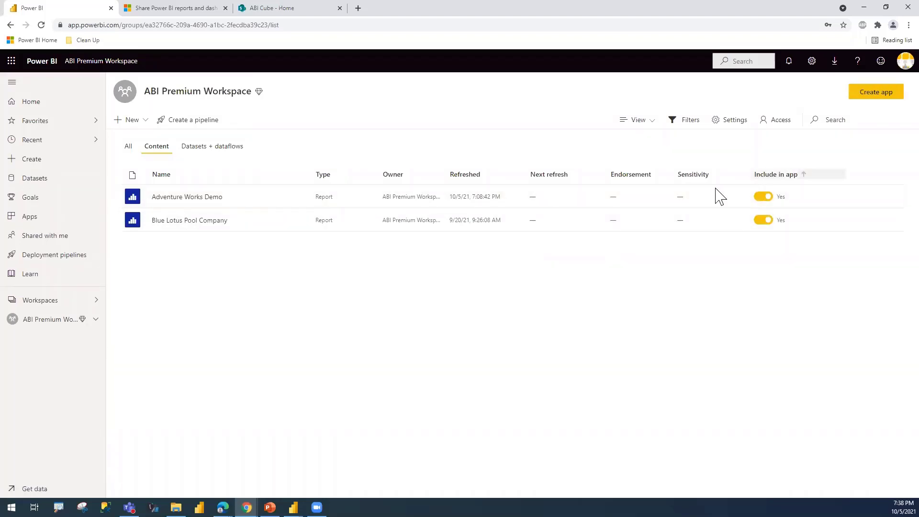
pyautogui.click(874, 94)
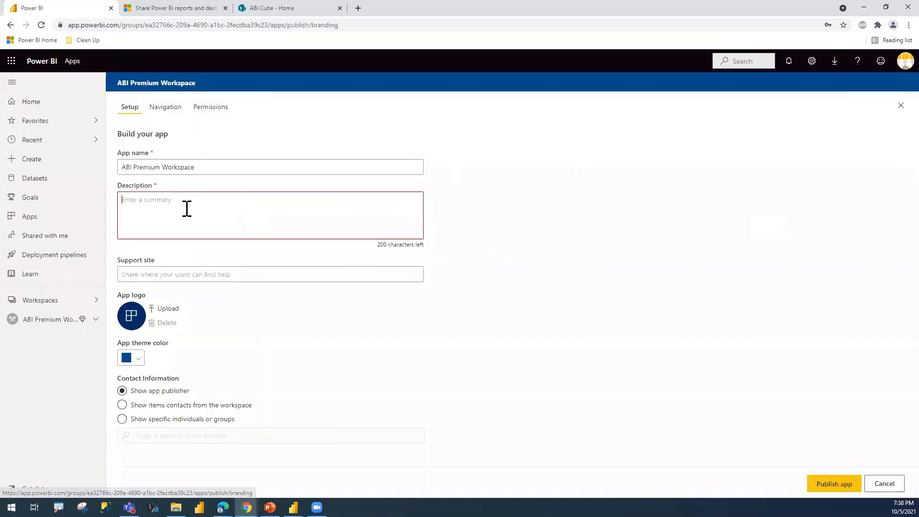
pyautogui.write('Test app')
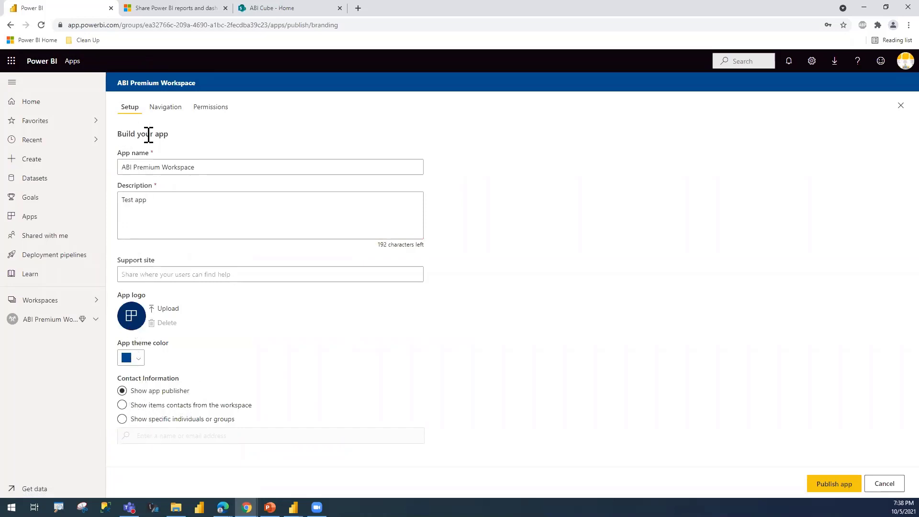
# - In the app's navigation, move Blue Lotus Pool Company above Adventure Works Demo and back below it
pyautogui.click(166, 108)
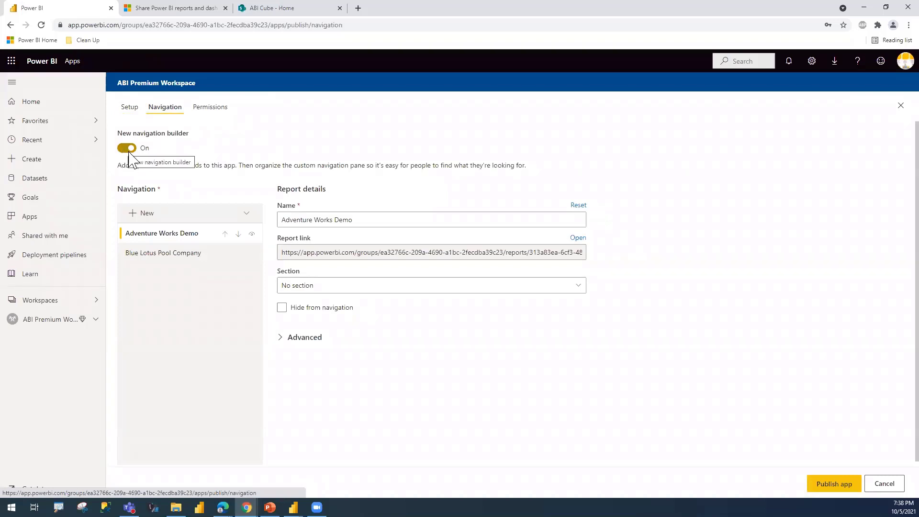
pyautogui.moveTo(169, 260); pyautogui.dragTo(170, 242)
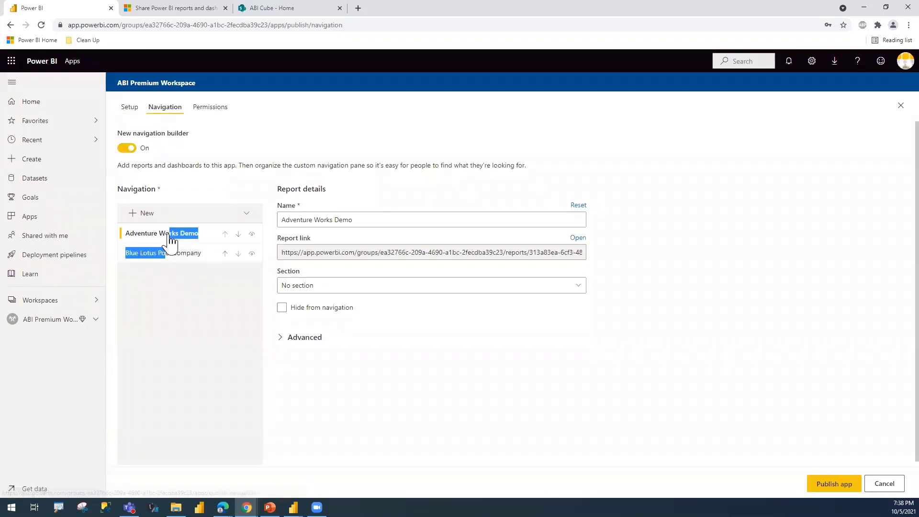
pyautogui.click(217, 291)
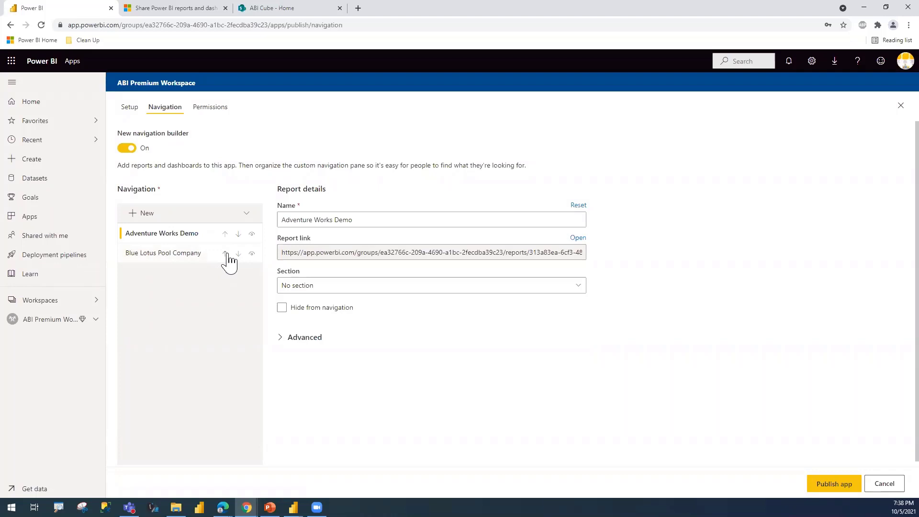
pyautogui.click(224, 254)
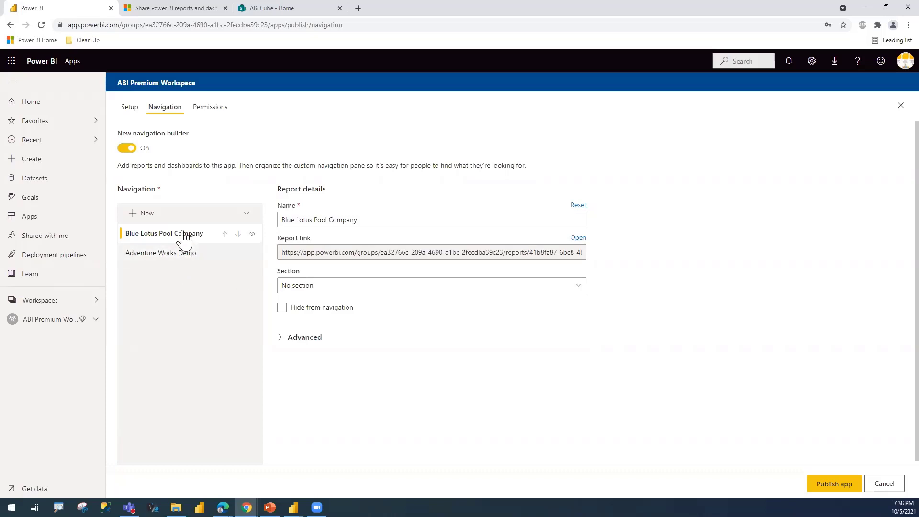
pyautogui.click(238, 234)
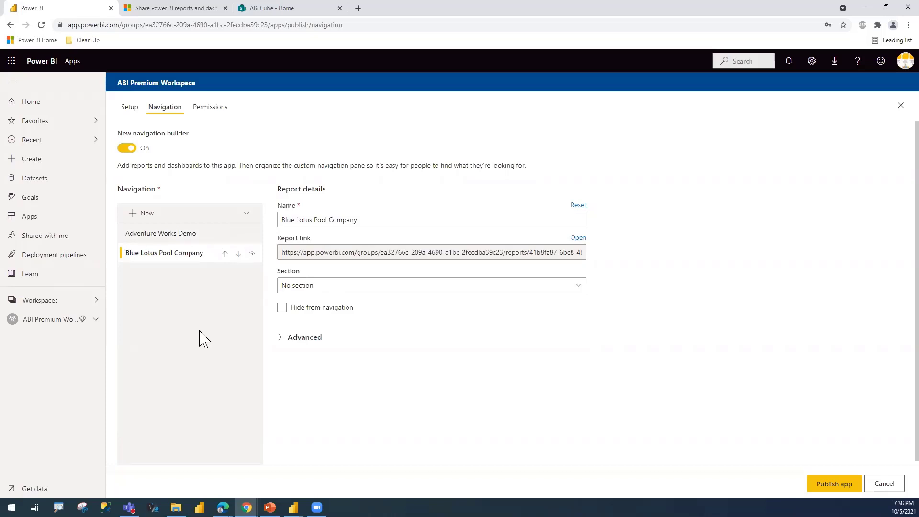
# - Compare the navigation details of the Adventure Works Demo and Blue Lotus Pool Company reports without changing them
pyautogui.click(180, 238)
pyautogui.click(177, 254)
pyautogui.click(175, 236)
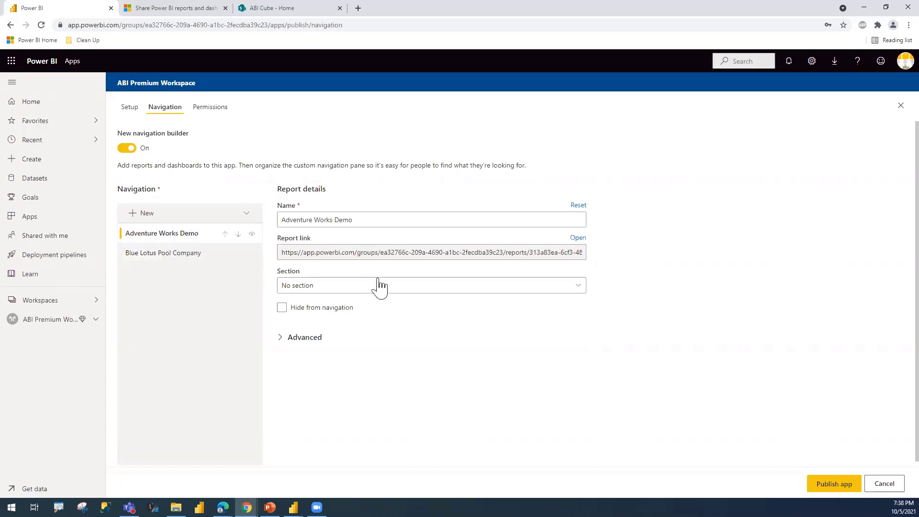
pyautogui.click(186, 261)
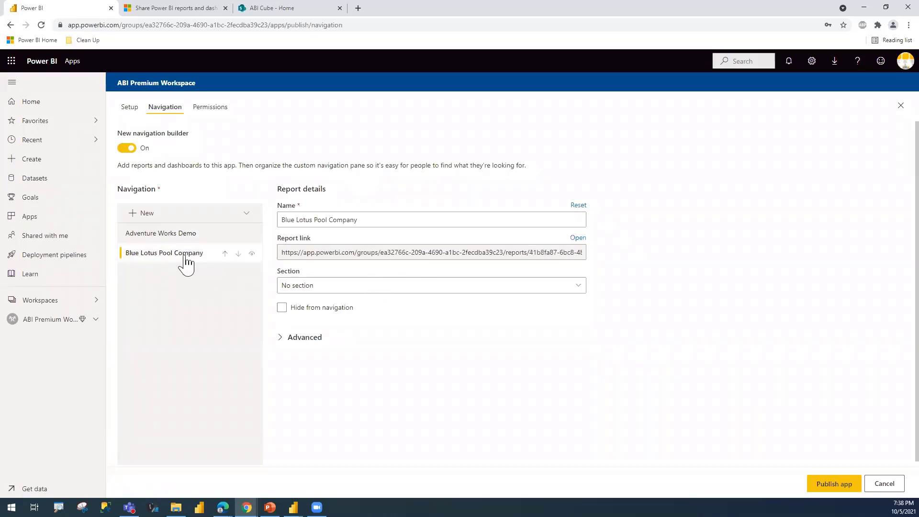
pyautogui.click(159, 239)
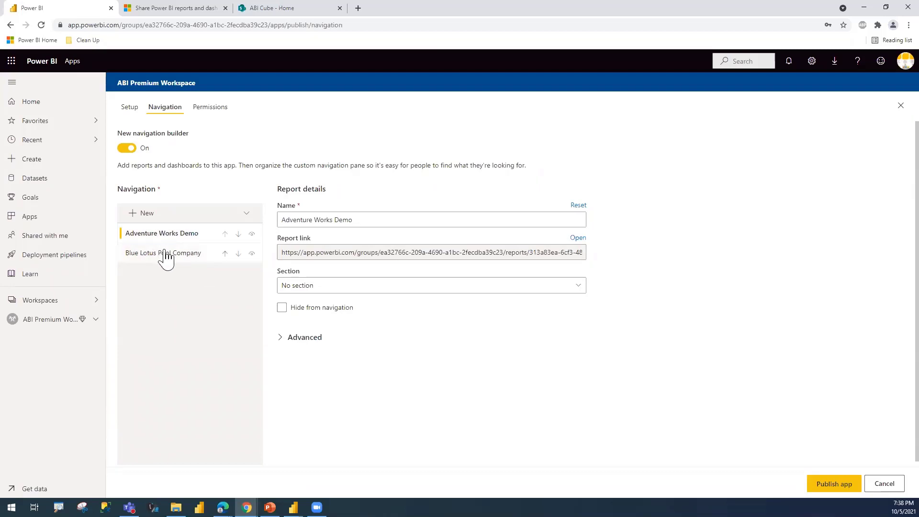
pyautogui.click(164, 256)
pyautogui.click(168, 238)
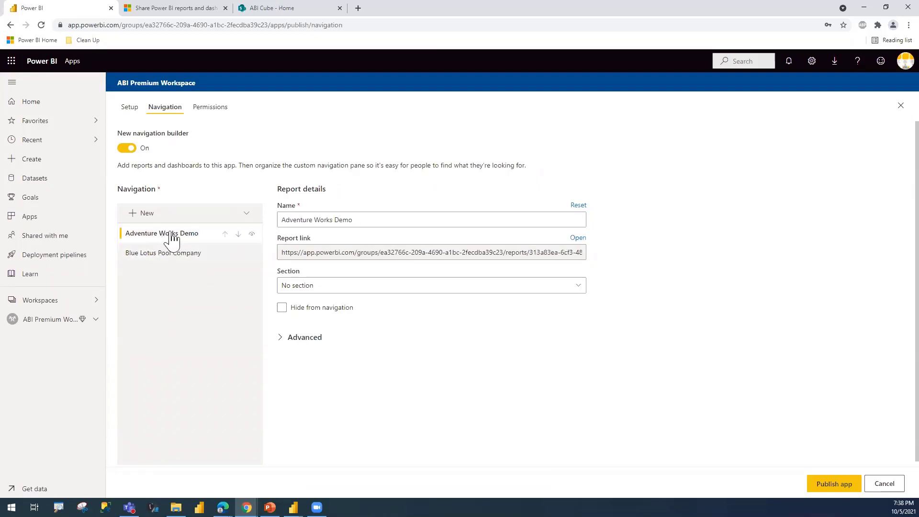
# - Try out the app's access options, searching for "ab" under specific individuals or group
pyautogui.click(207, 116)
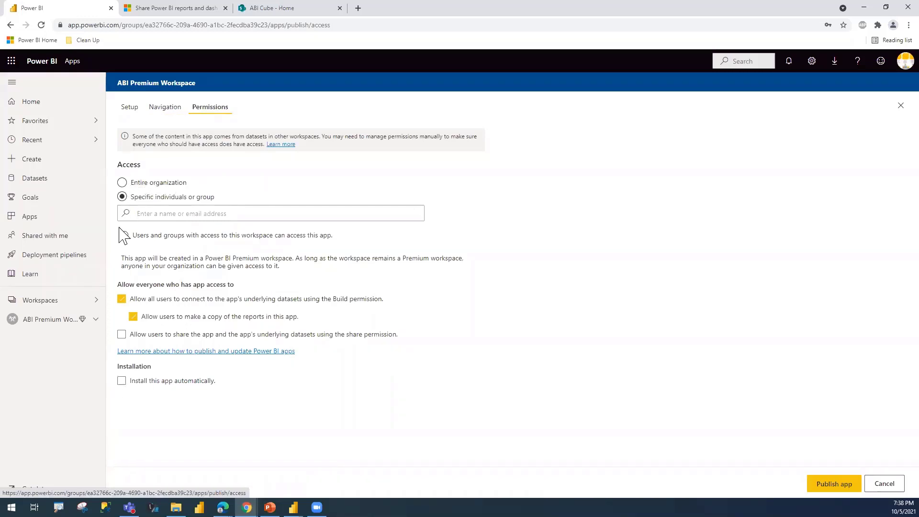
pyautogui.click(122, 183)
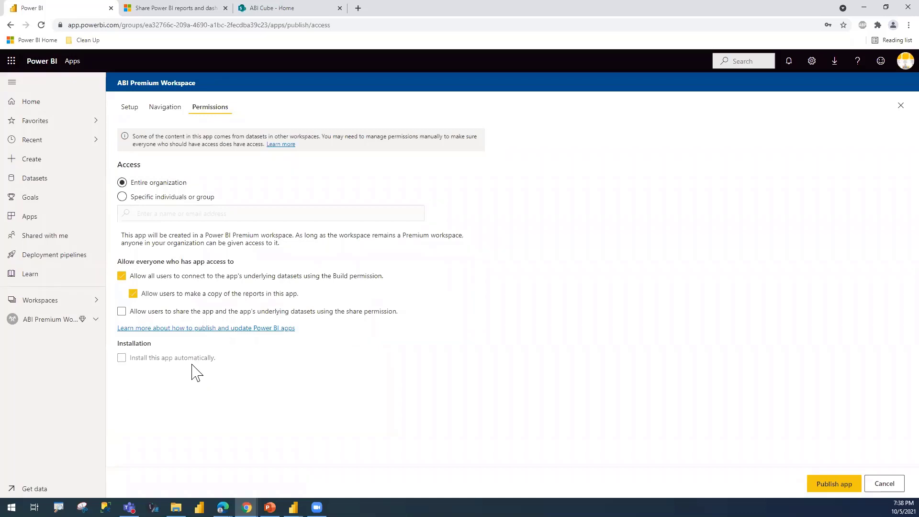
pyautogui.click(122, 197)
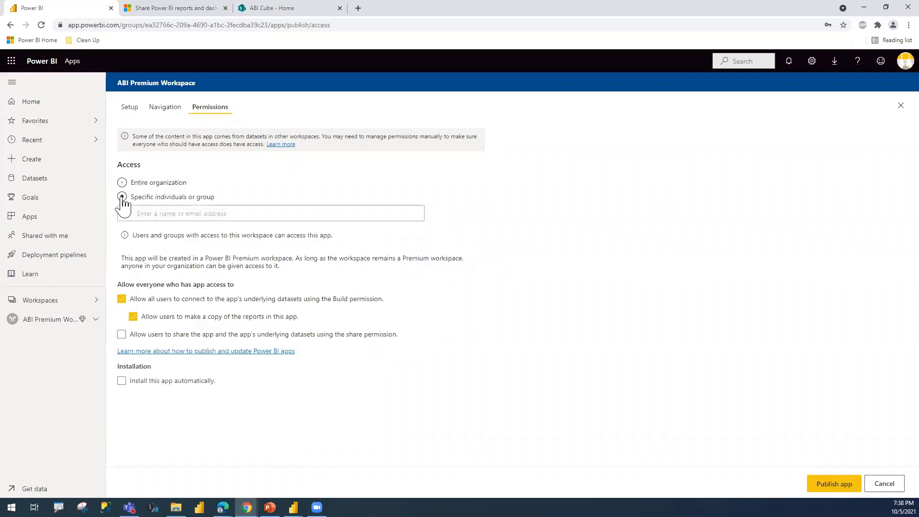
pyautogui.click(178, 216)
pyautogui.write('ab')
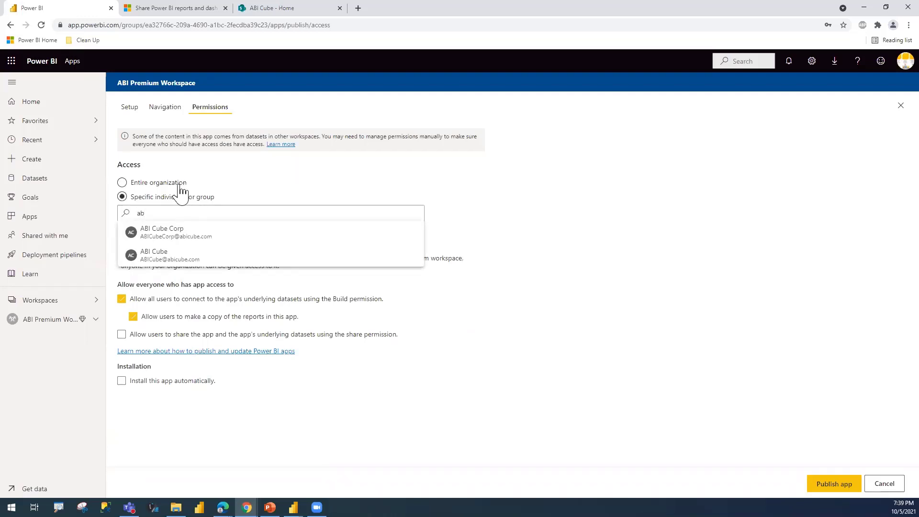
pyautogui.click(168, 197)
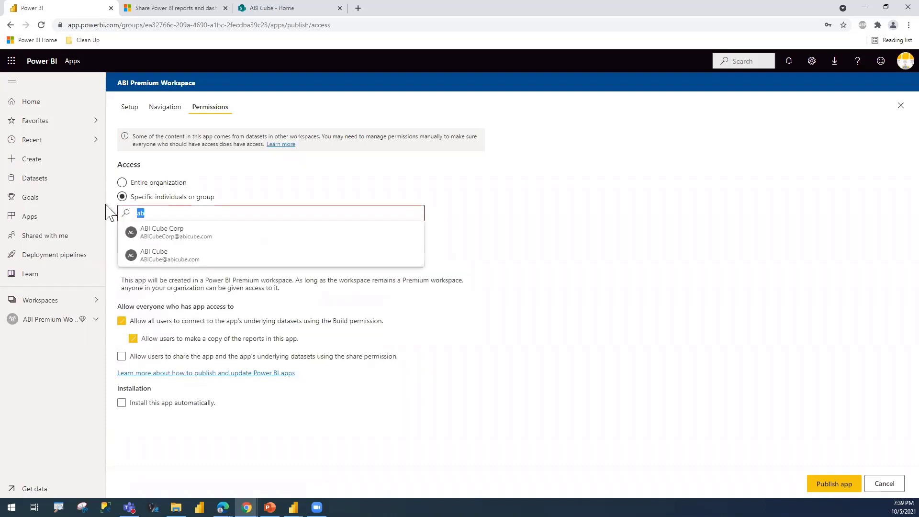
# - Grant the entire organization access to the app and publish it
pyautogui.click(122, 182)
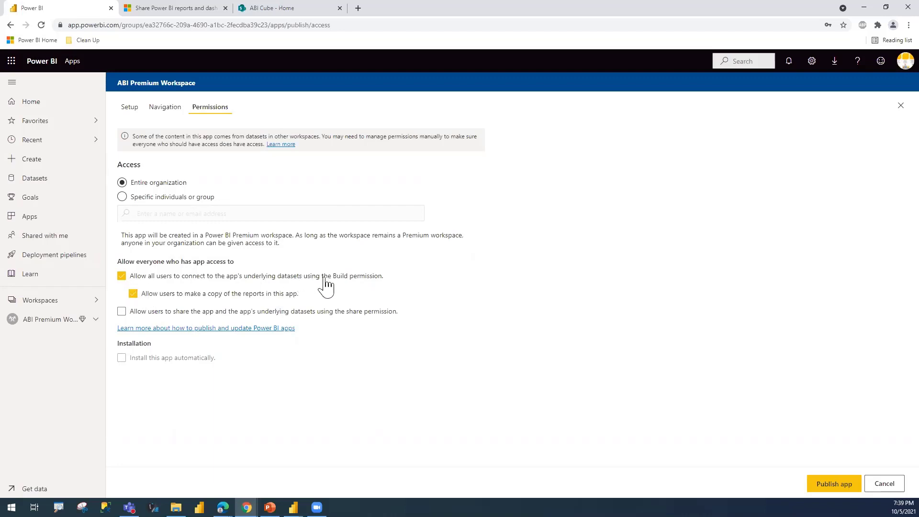
pyautogui.moveTo(337, 285)
pyautogui.click(834, 483)
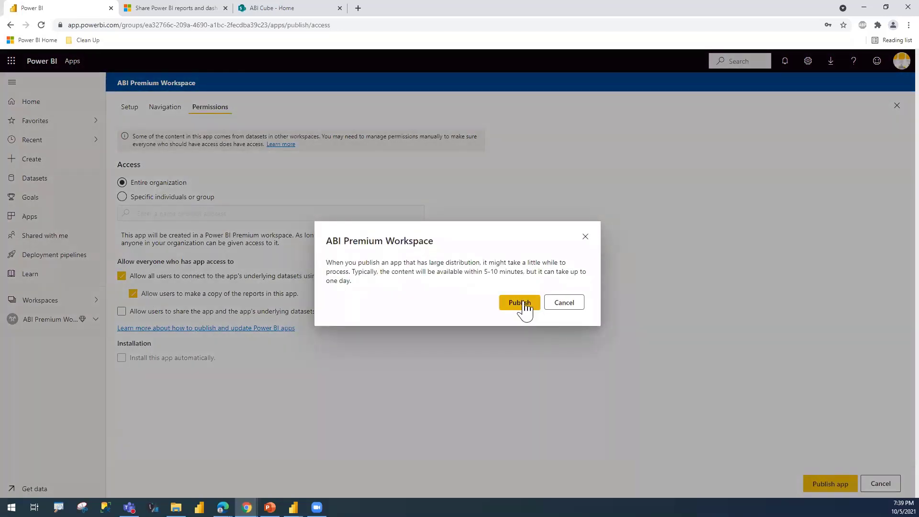
pyautogui.click(520, 305)
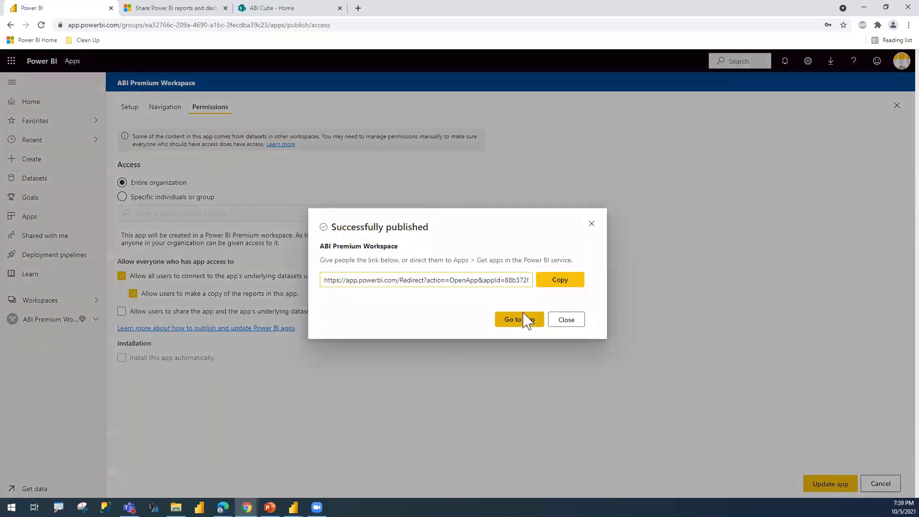
# - Copy the published app's link and load it in a new browser tab placed right after the Power BI tab
pyautogui.click(553, 286)
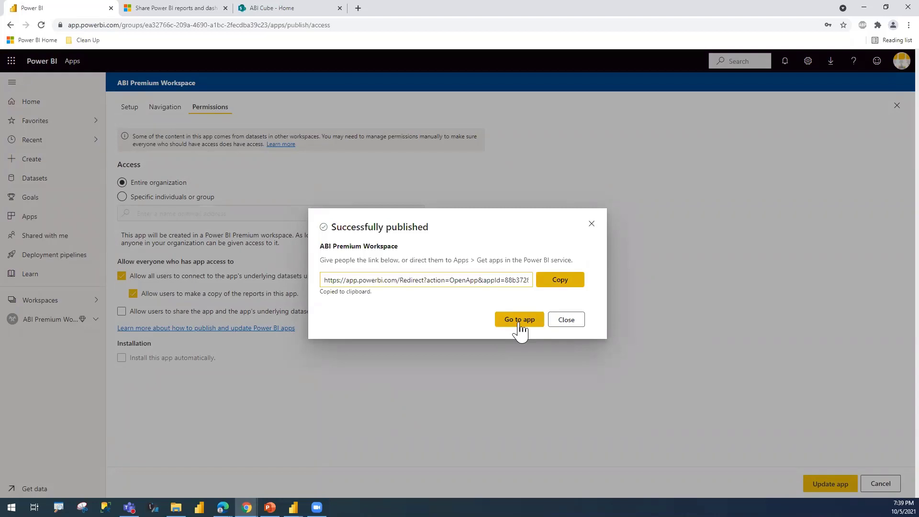
pyautogui.click(567, 321)
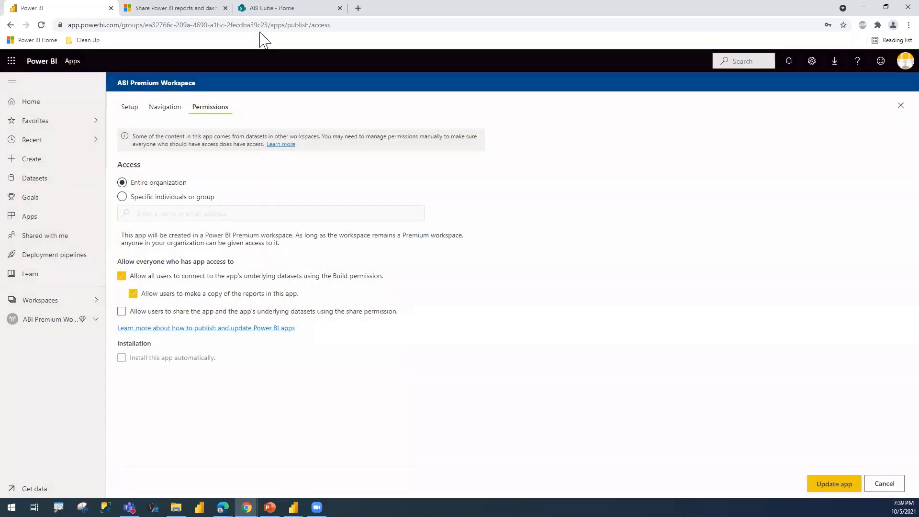
pyautogui.hotkey('ctrl', 't')
pyautogui.hotkey('ctrl', 'shift', 'pageup')
pyautogui.hotkey('ctrl', 'shift', 'pageup')
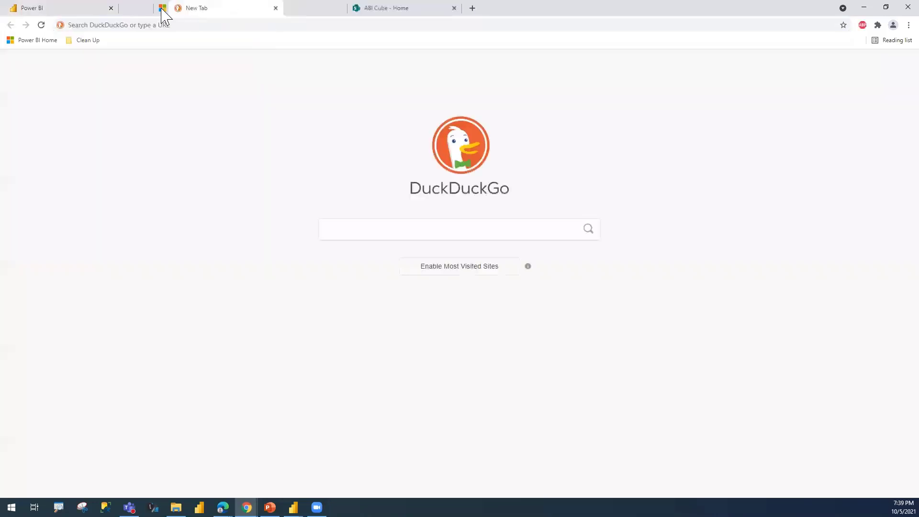
pyautogui.hotkey('ctrl', 'v')
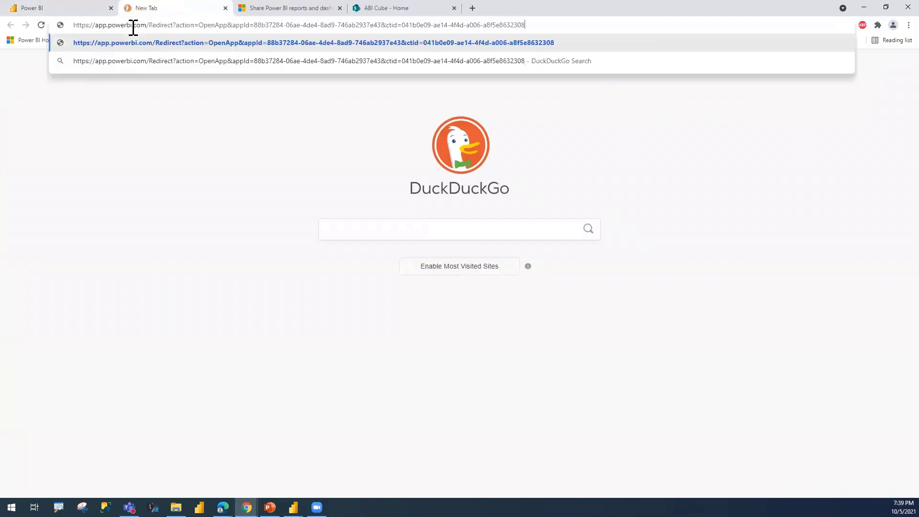
pyautogui.press('Return')
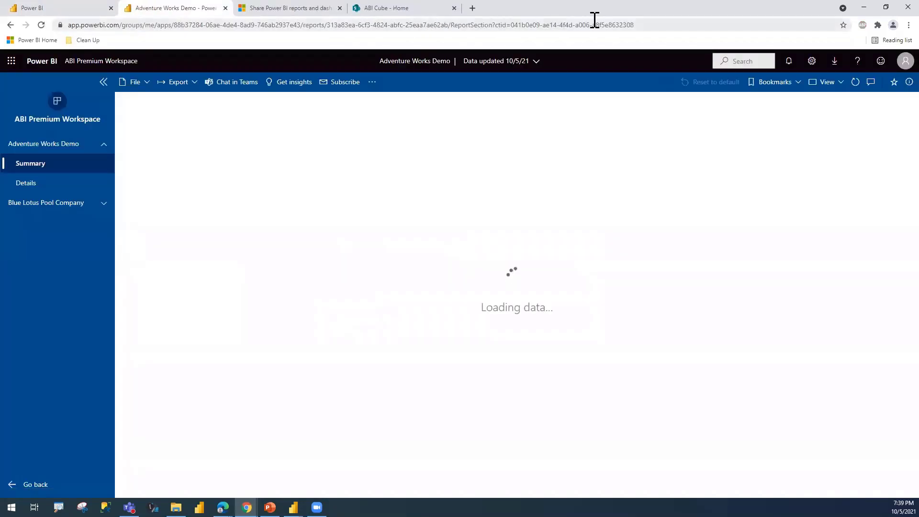
pyautogui.click(641, 23)
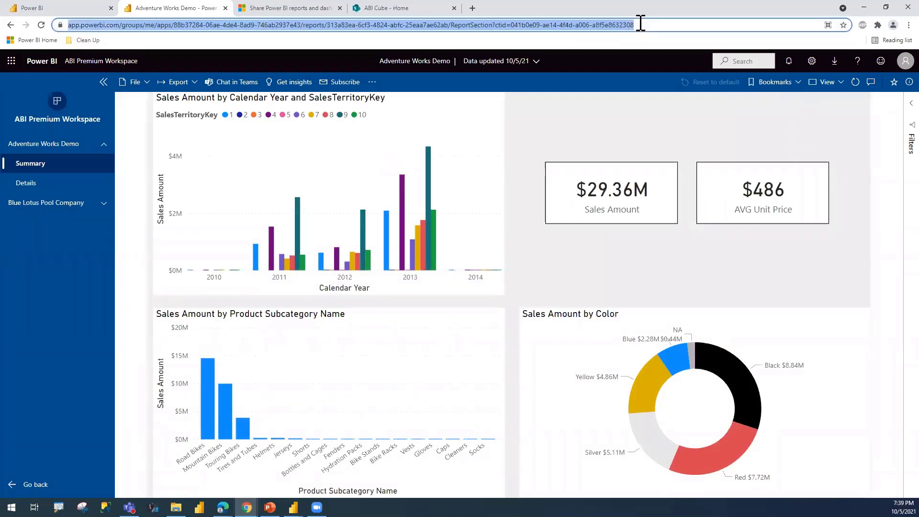
pyautogui.hotkey('ctrl', 'v')
pyautogui.press('Return')
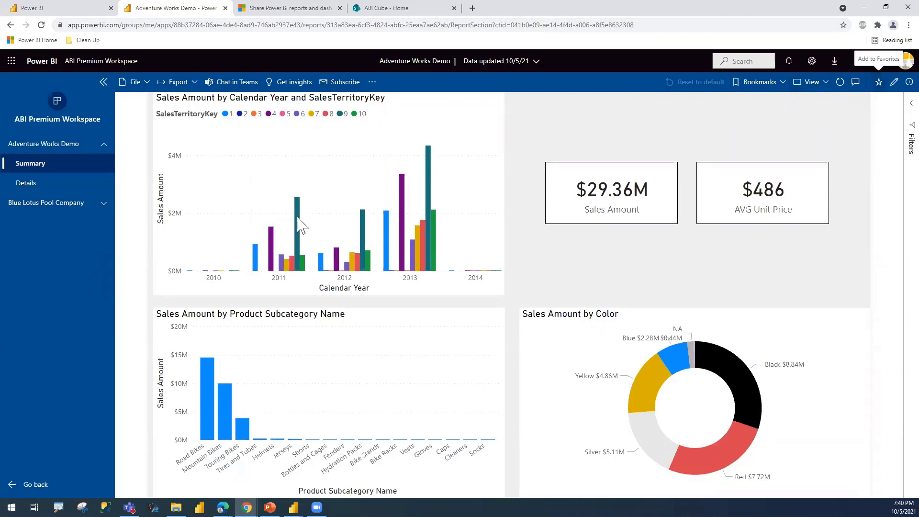
# - Look through the app's Adventure Works Demo Details page and Blue Lotus Pool Company's Existing Customers and Color Vote pages
pyautogui.click(64, 189)
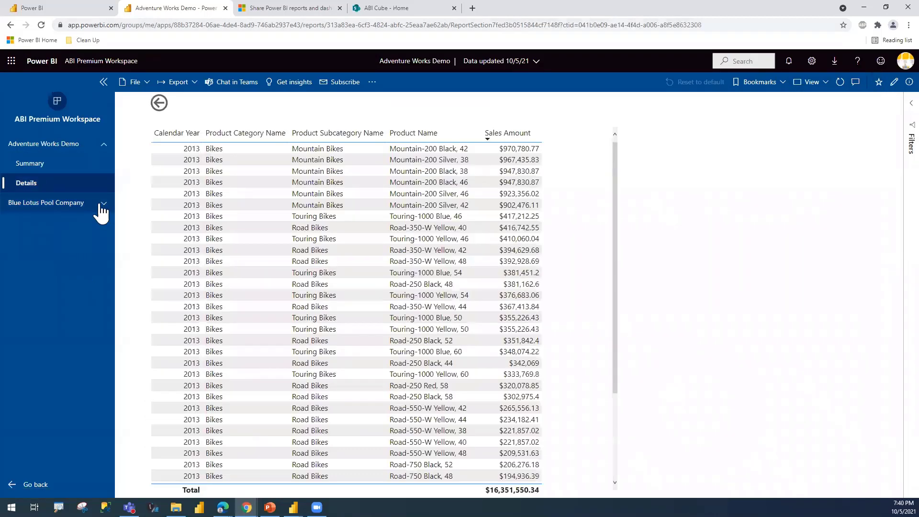
pyautogui.click(101, 203)
pyautogui.click(53, 224)
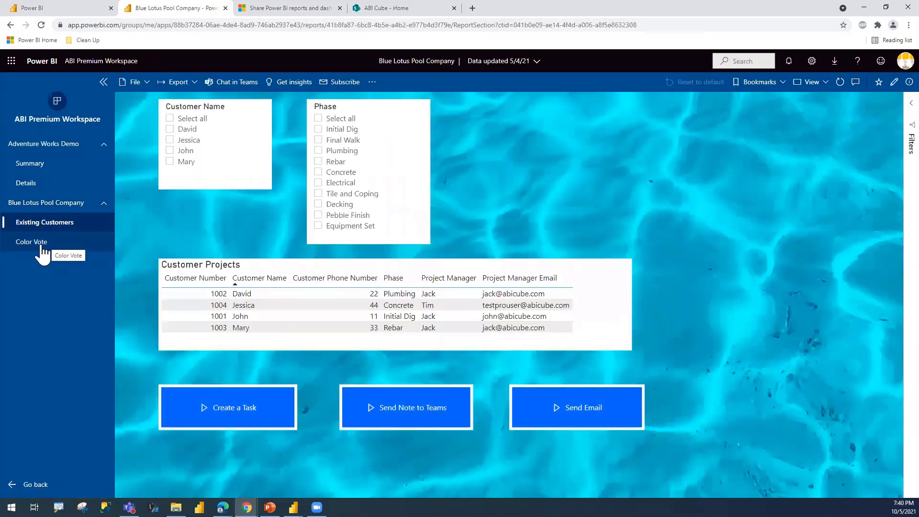
pyautogui.click(41, 245)
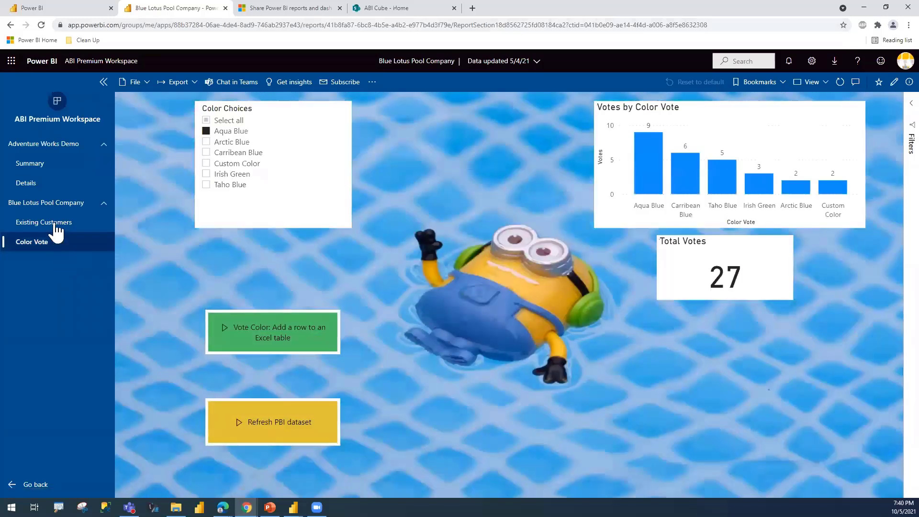
pyautogui.click(56, 224)
pyautogui.click(55, 243)
pyautogui.click(50, 224)
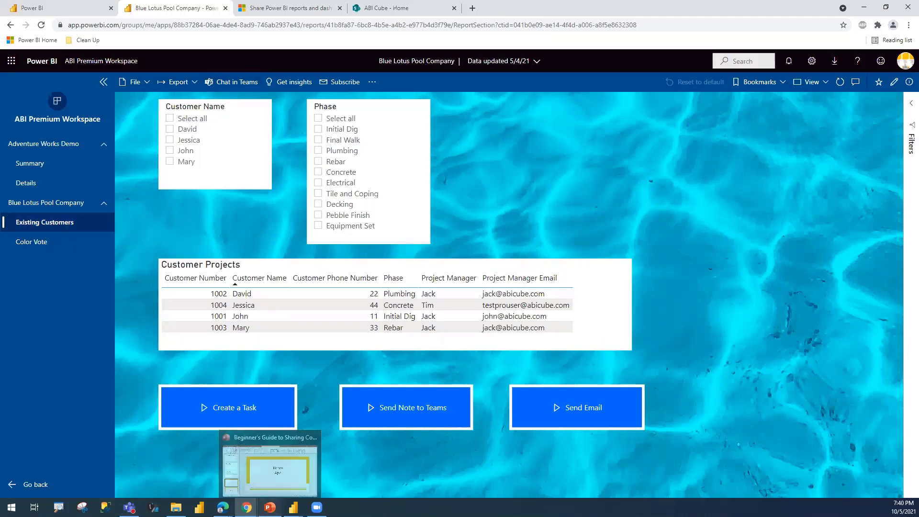
# - Switch to the PowerPoint presentation and show the Build Permissions slide after the app demo slide
pyautogui.click(270, 507)
pyautogui.click(111, 445)
pyautogui.scroll(-2, 107, 431)
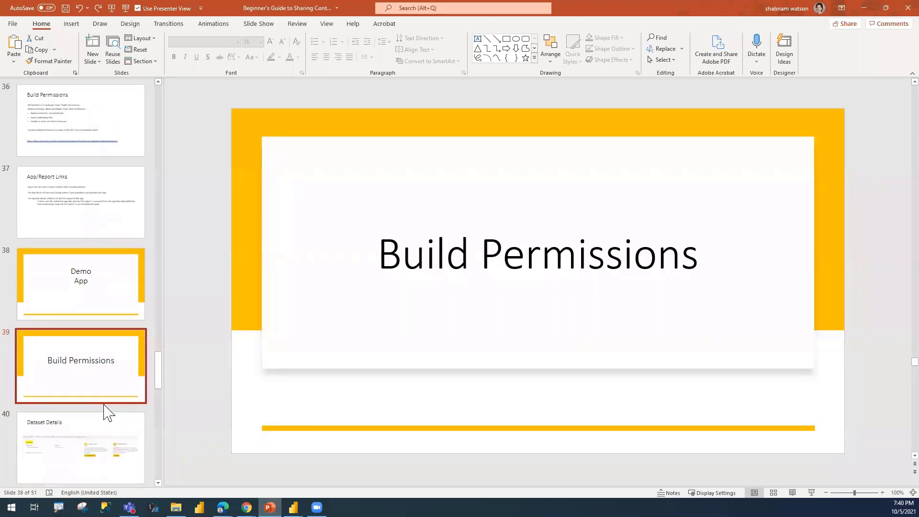
# - Present the slides from Build Permissions through the Teams and Embed Links demo slide, and end the slide show
pyautogui.click(125, 8)
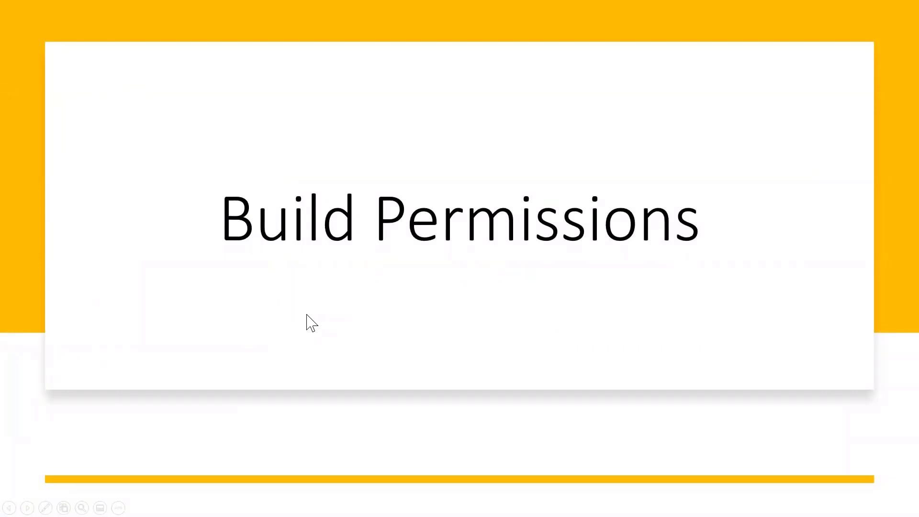
pyautogui.press('Right')
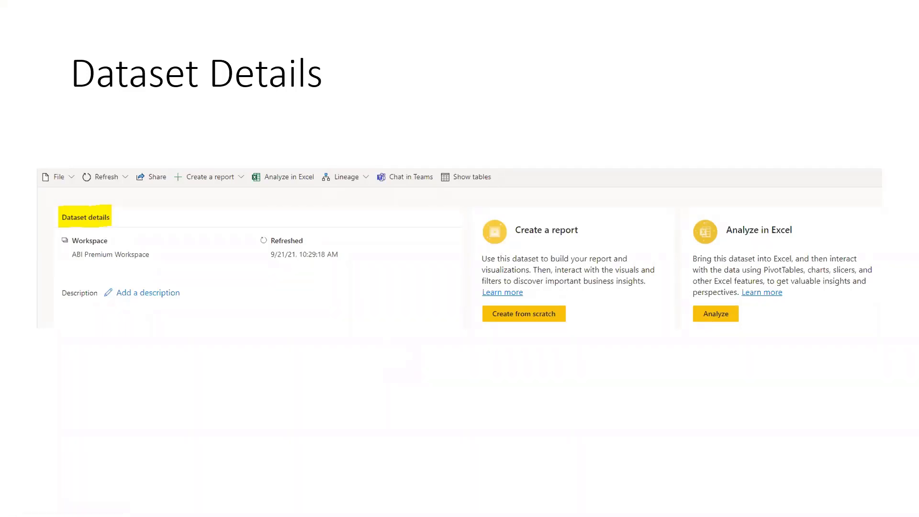
pyautogui.press('Right')
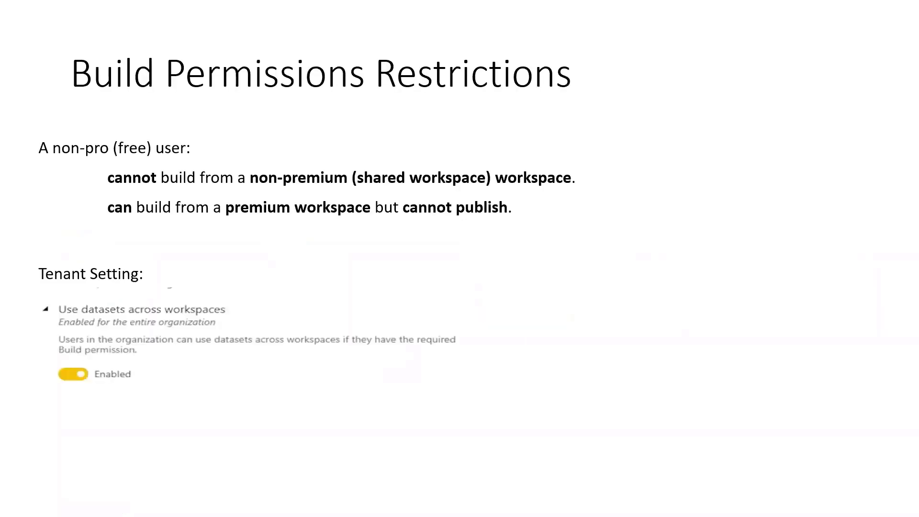
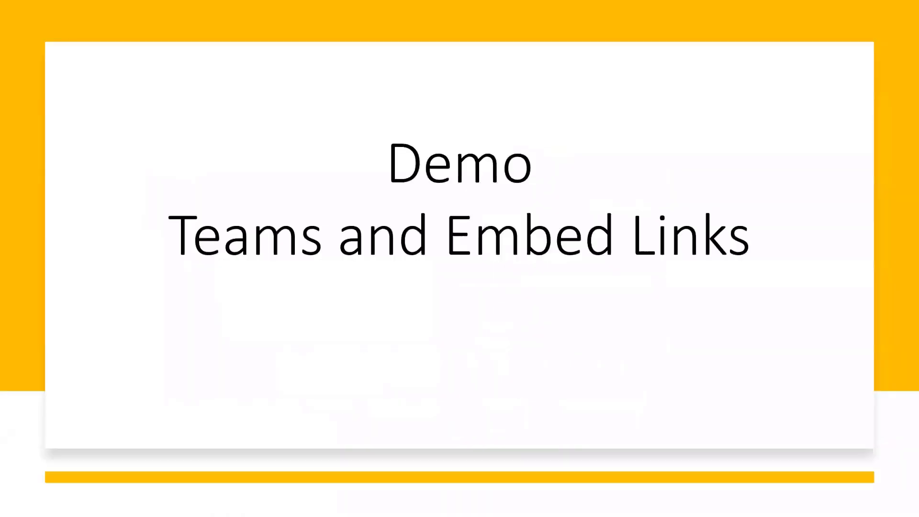
pyautogui.press('Escape')
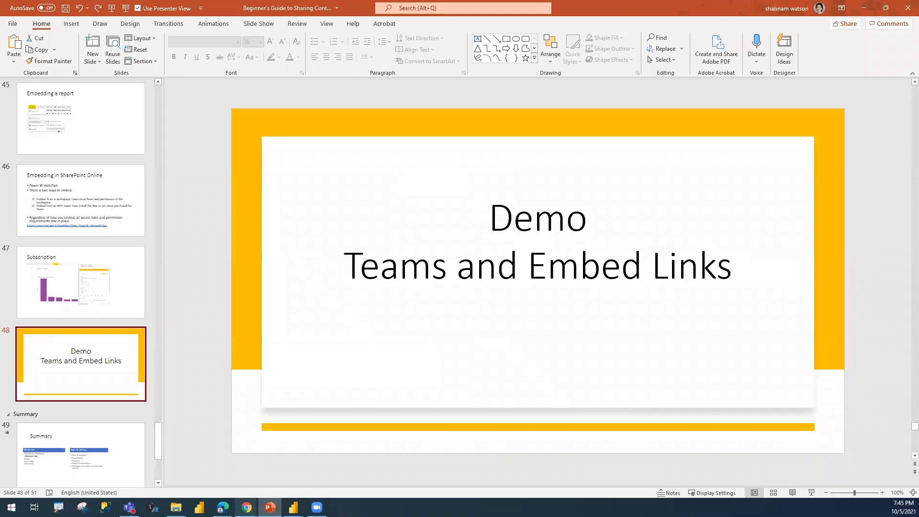
# - Switch to the Power BI browser window and open the Adventure Works Demo report from ABI Premium Workspace
pyautogui.moveTo(247, 507)
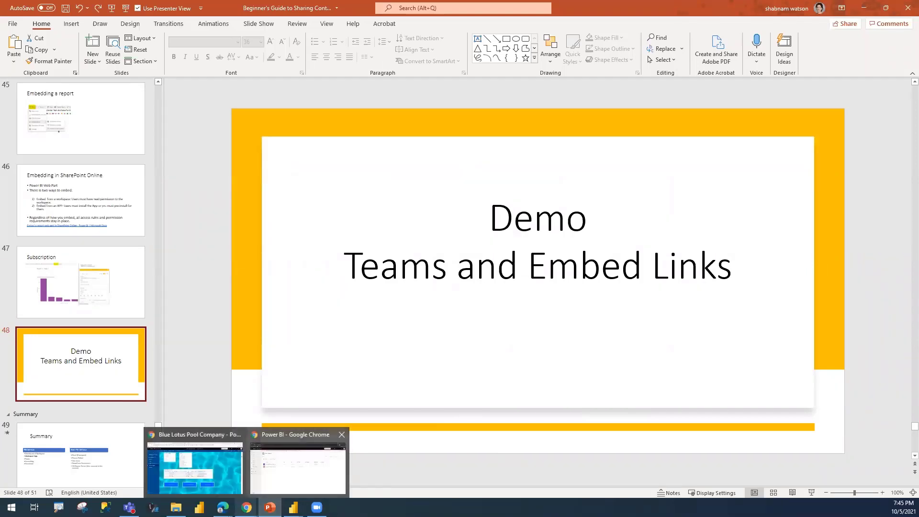
pyautogui.moveTo(297, 464)
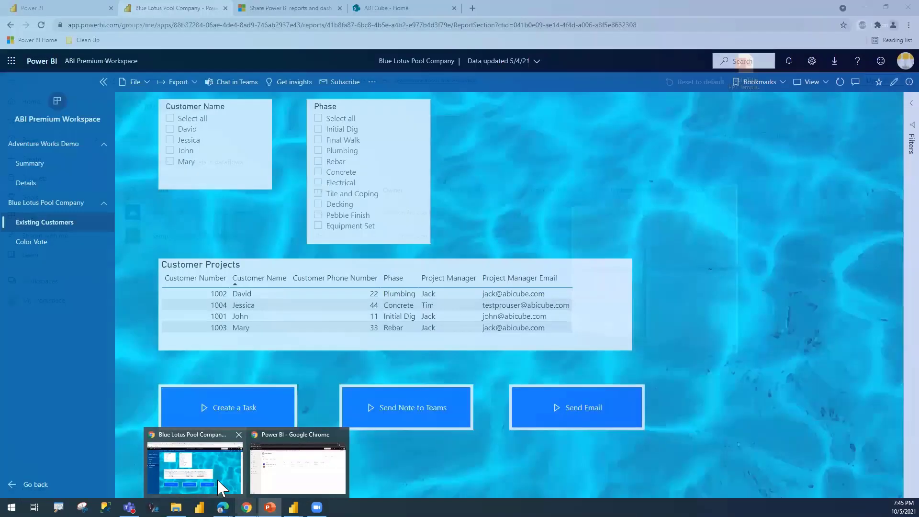
pyautogui.click(217, 478)
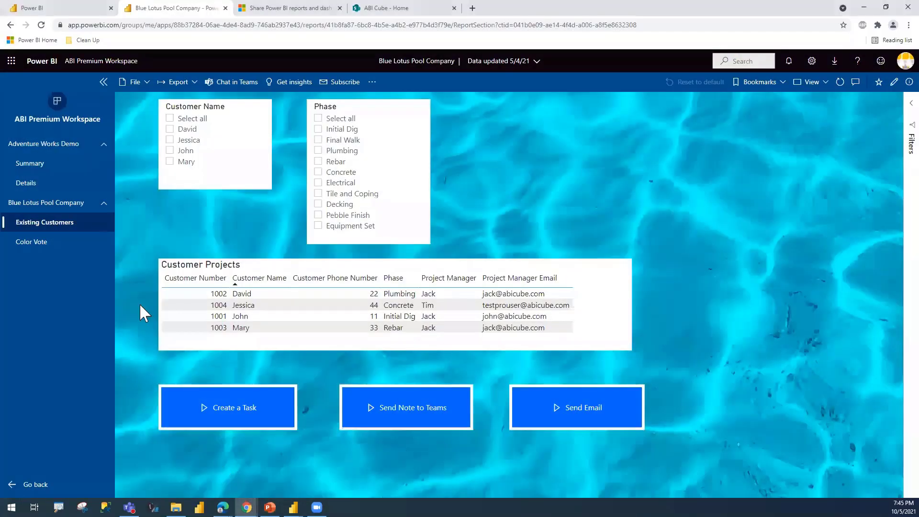
pyautogui.click(100, 61)
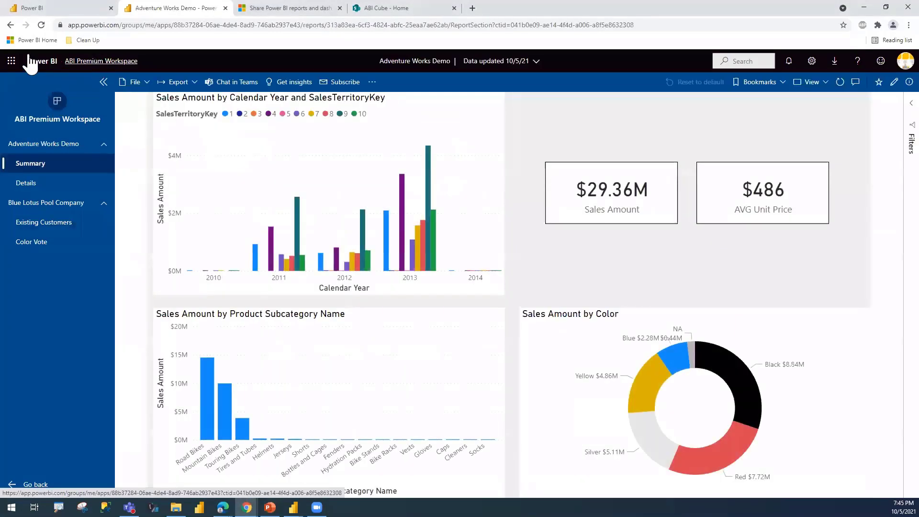
pyautogui.click(45, 63)
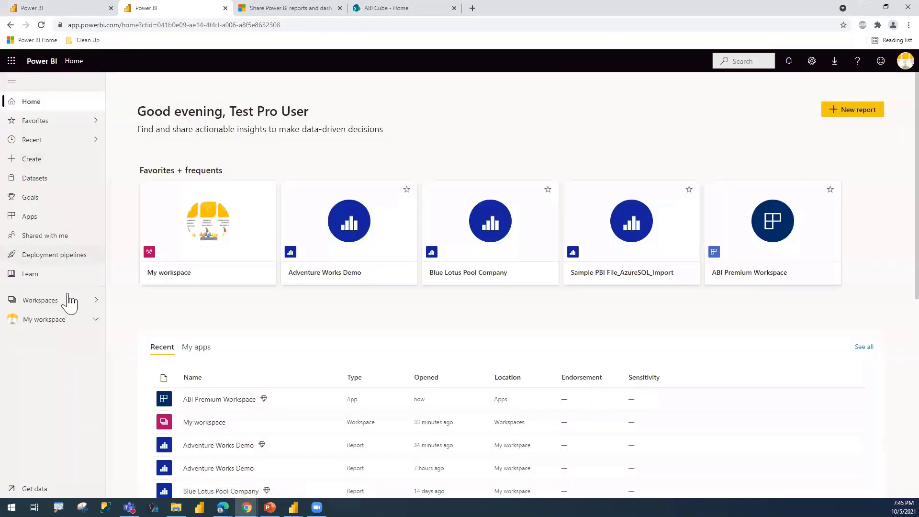
pyautogui.click(46, 303)
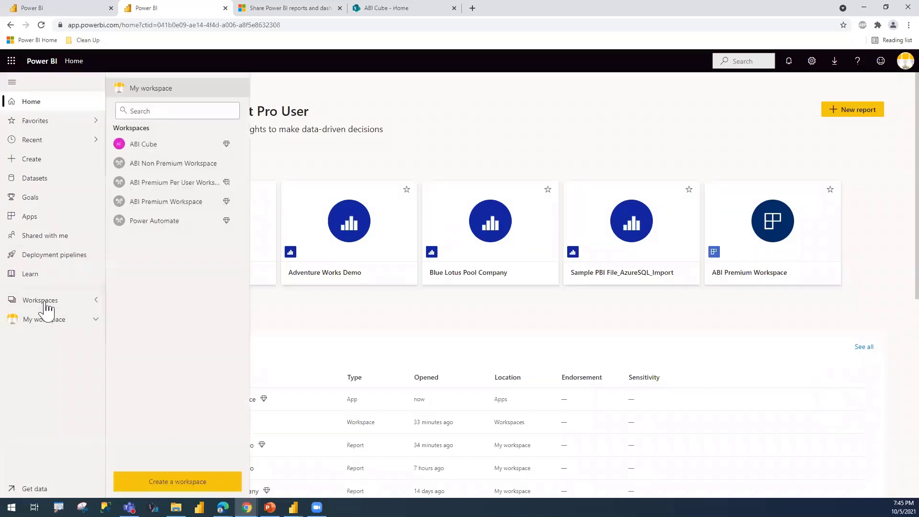
pyautogui.click(163, 206)
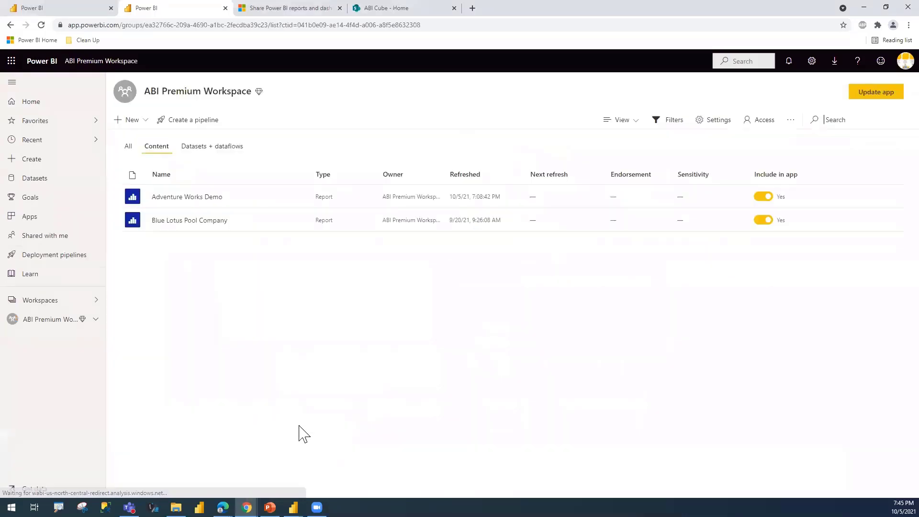
pyautogui.click(186, 198)
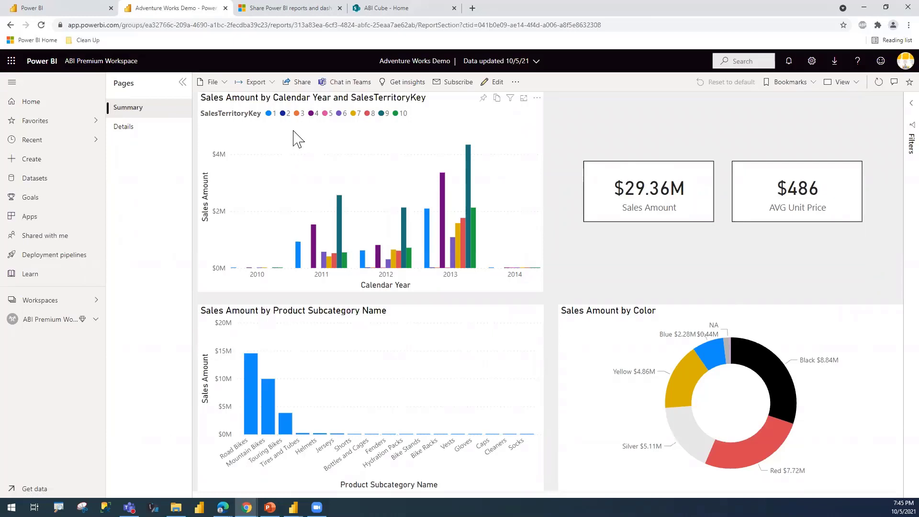
# - Share the Adventure Works Demo report to the General channel of the ABI Cube team in Microsoft Teams, using a separate sharing window
pyautogui.click(348, 84)
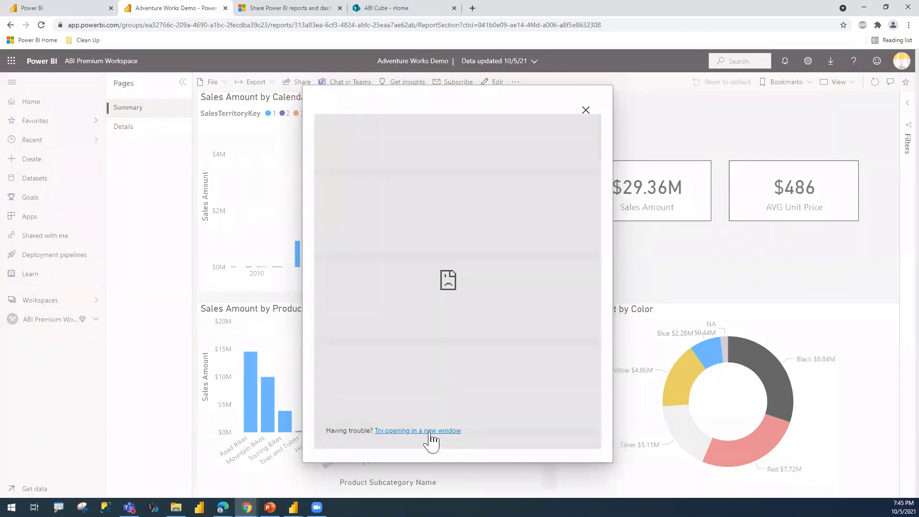
pyautogui.click(426, 431)
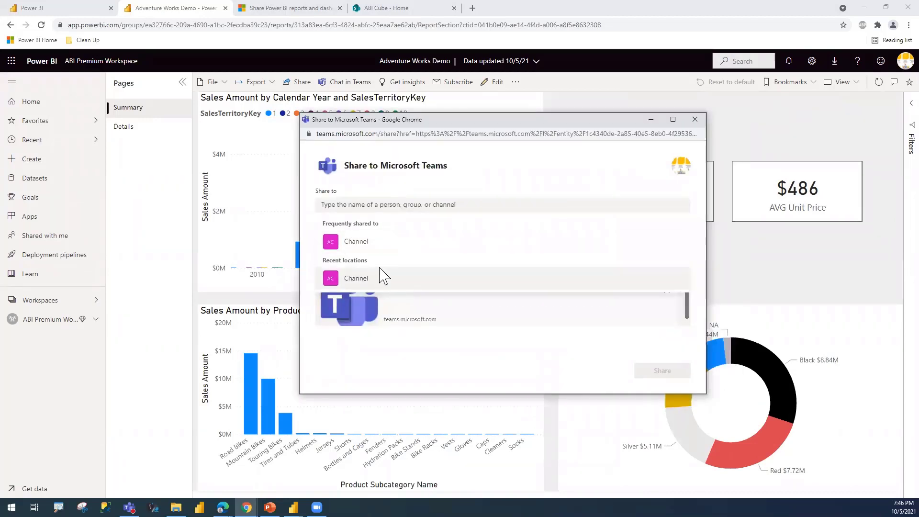
pyautogui.click(371, 205)
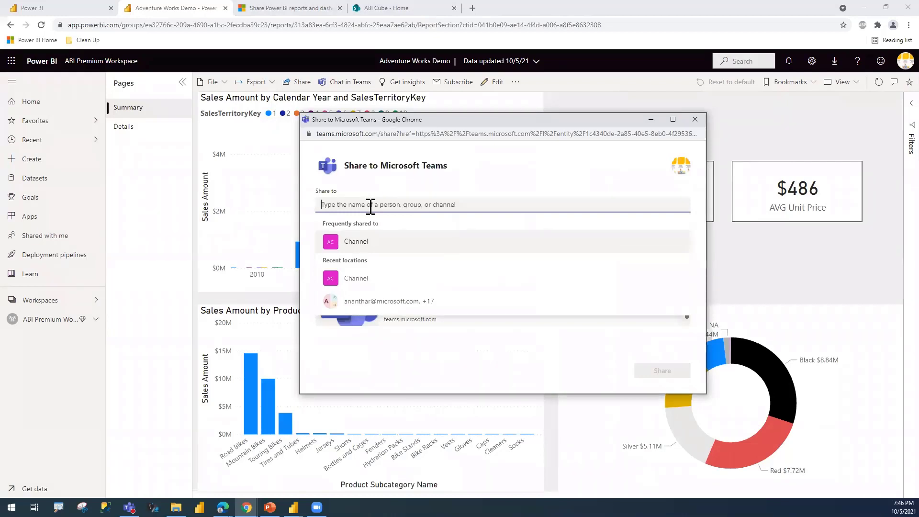
pyautogui.click(367, 187)
pyautogui.click(388, 206)
pyautogui.write('abi')
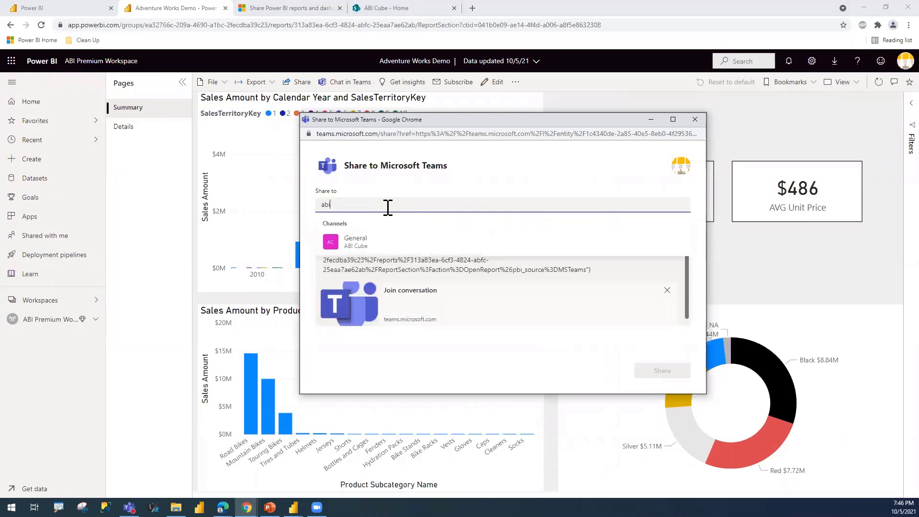
pyautogui.click(354, 249)
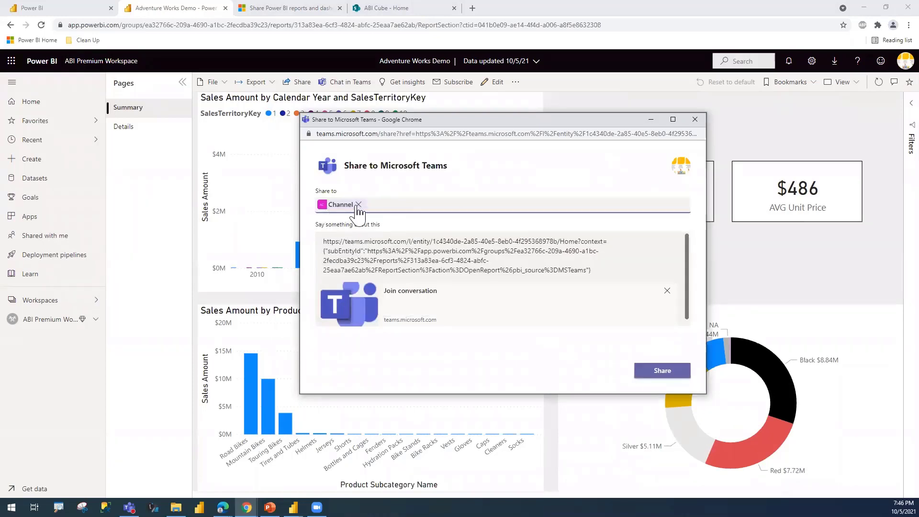
pyautogui.click(659, 376)
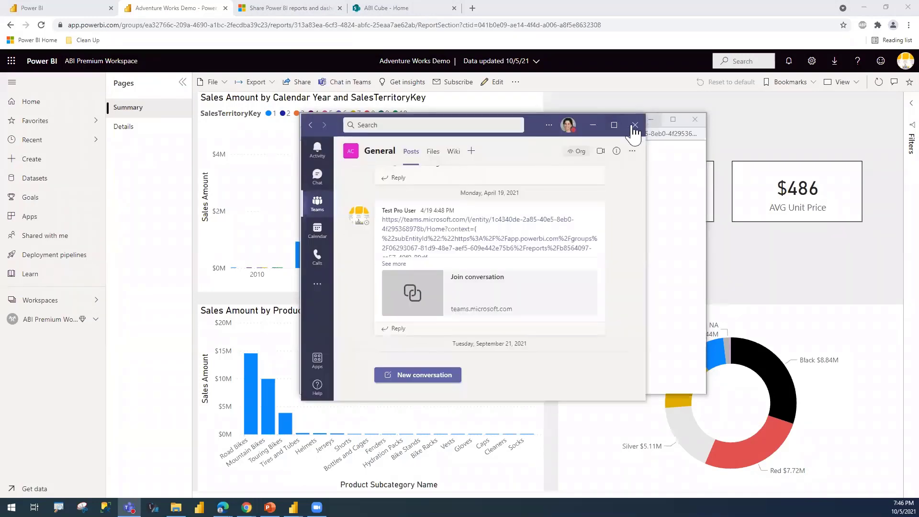
# - Maximize the Teams window and look at the newest shared report link in the General channel's posts
pyautogui.click(613, 128)
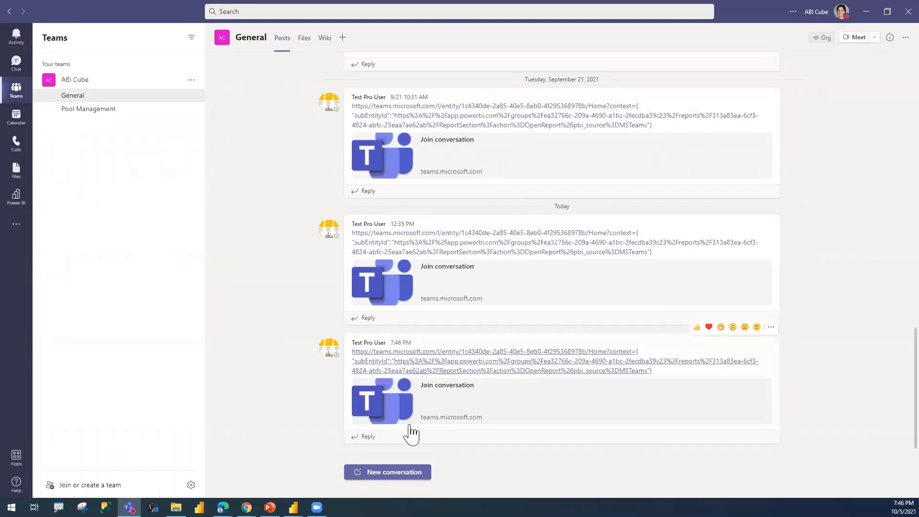
pyautogui.click(369, 436)
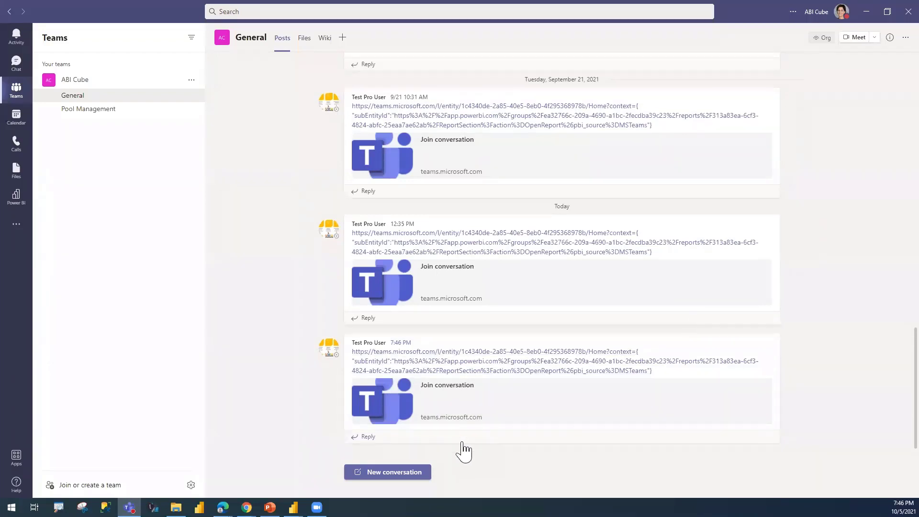
pyautogui.click(275, 346)
# - Add a Power BI tab to the General channel showing the ABI Cube workspace's 01_FactInternetSalesBig_NoChangesToDateTimeColumns report
pyautogui.click(343, 38)
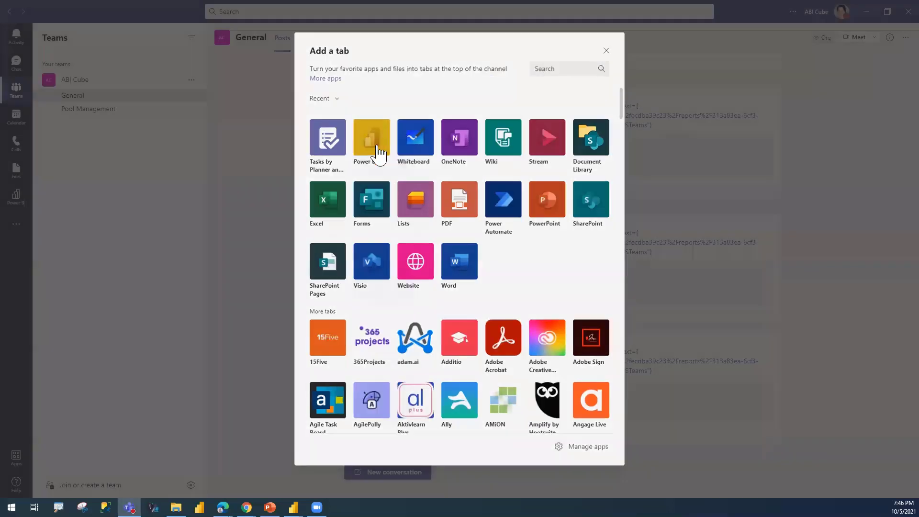
pyautogui.click(376, 152)
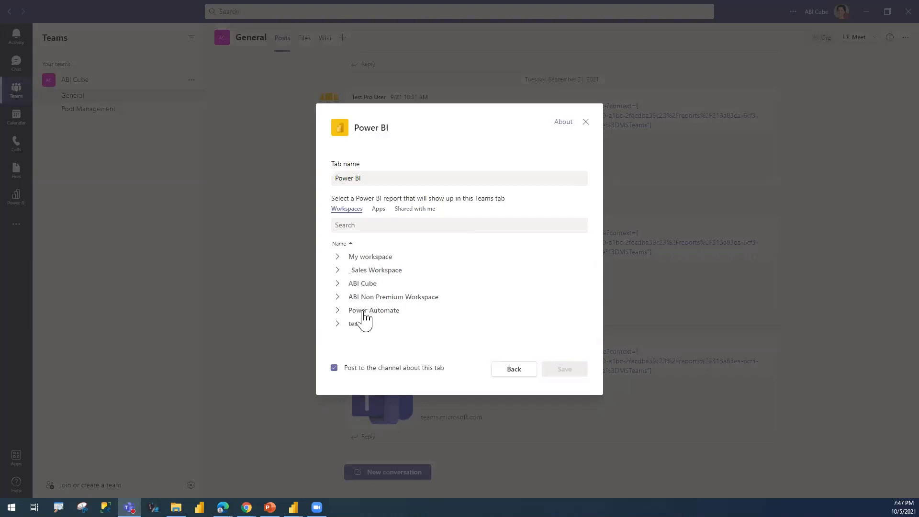
pyautogui.click(338, 285)
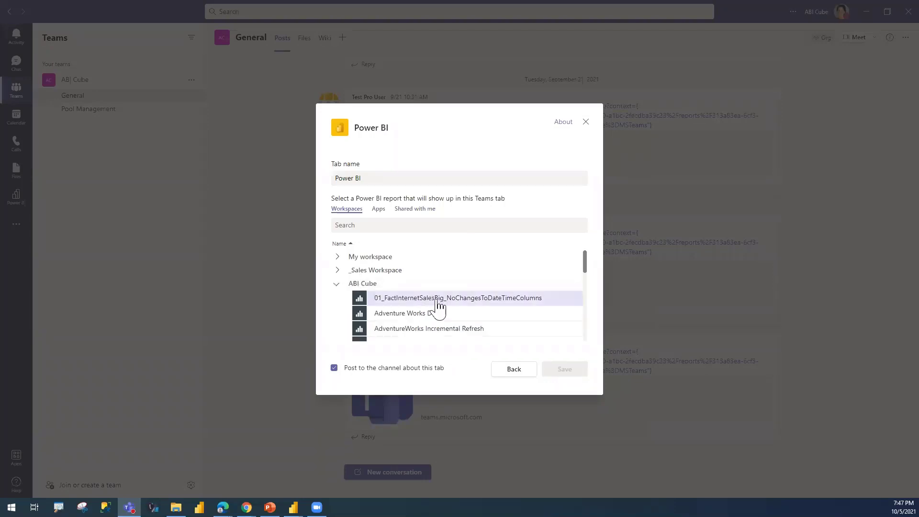
pyautogui.click(408, 306)
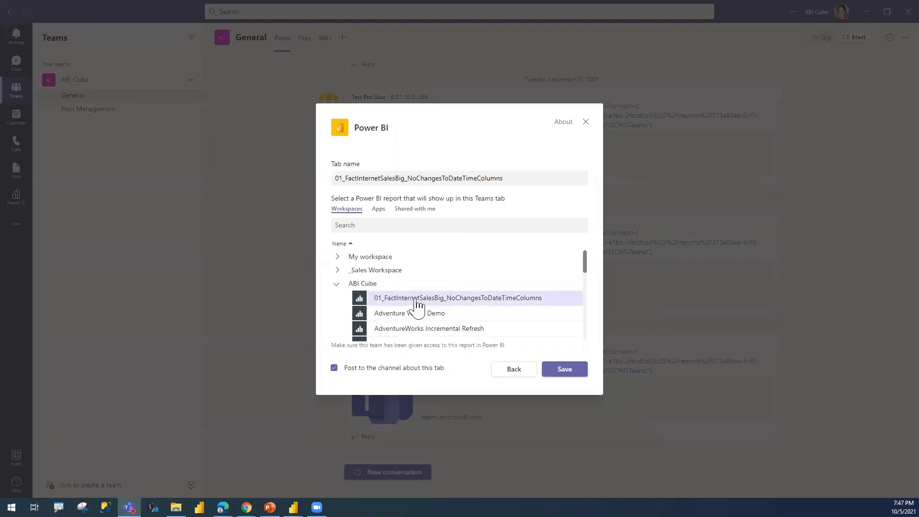
pyautogui.click(563, 372)
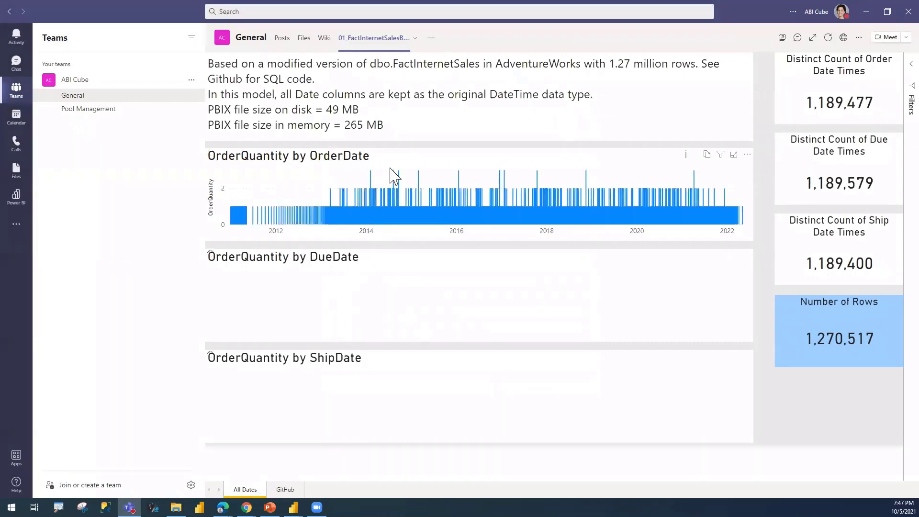
# - Look through the ABI Cube app's reports offered for another Power BI channel tab, and close the setup without adding one
pyautogui.click(431, 39)
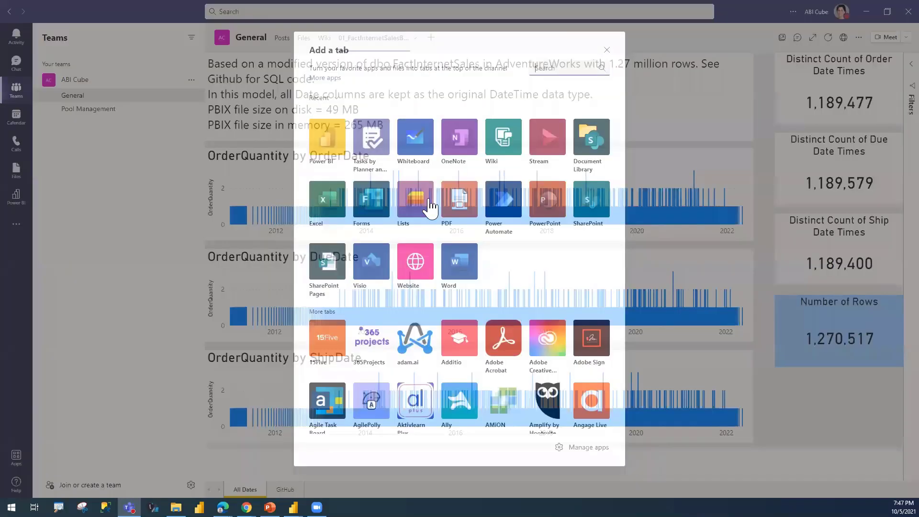
pyautogui.click(329, 149)
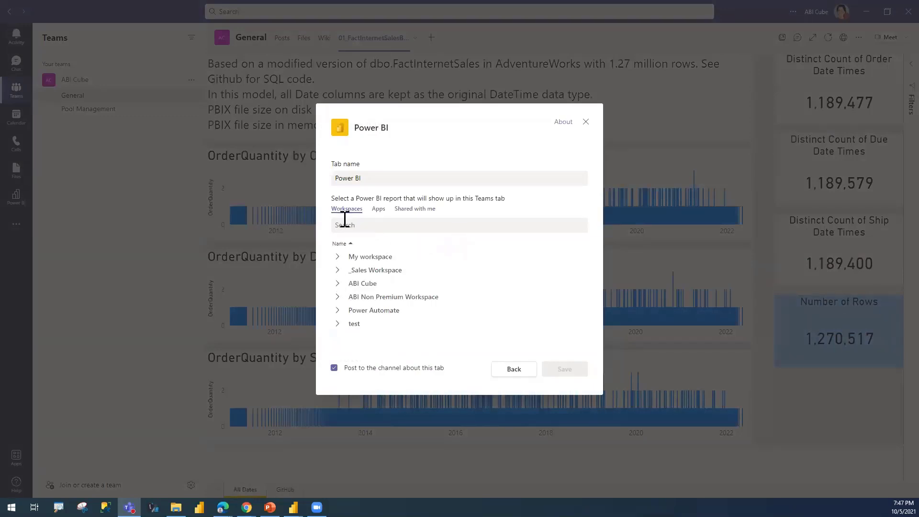
pyautogui.click(378, 210)
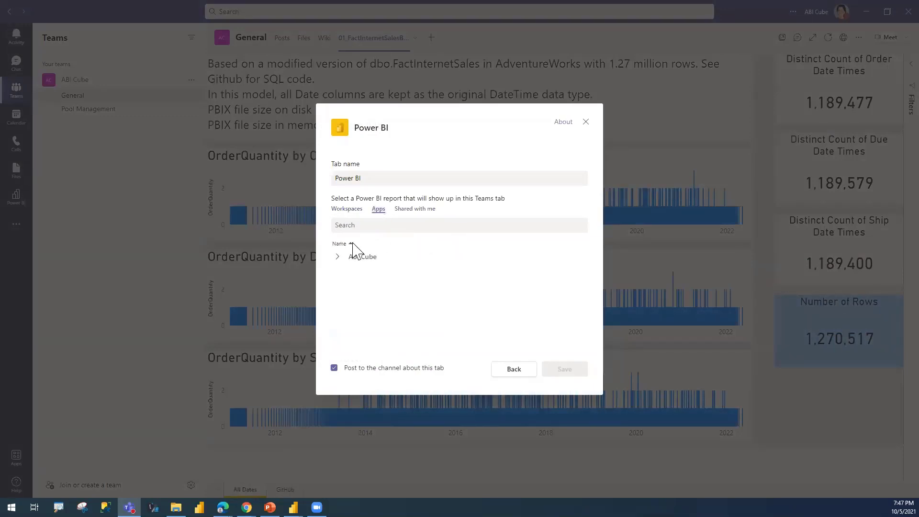
pyautogui.click(337, 258)
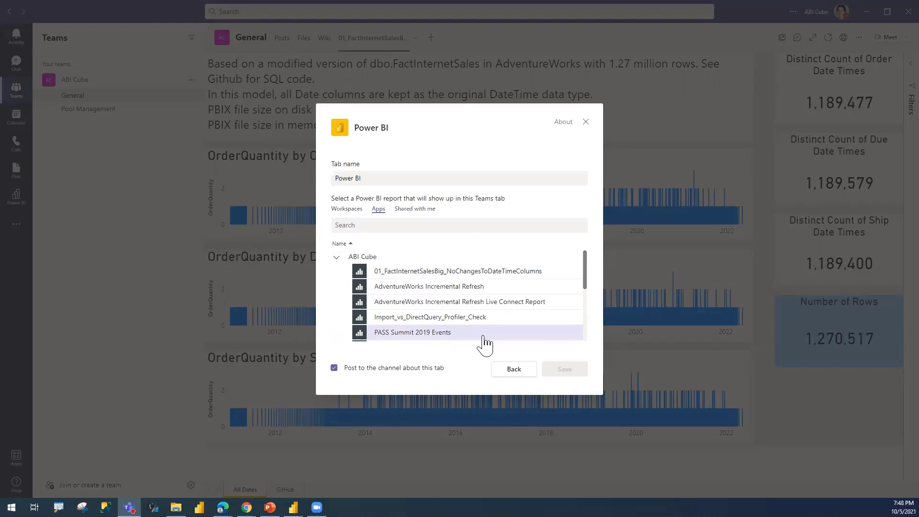
pyautogui.click(586, 122)
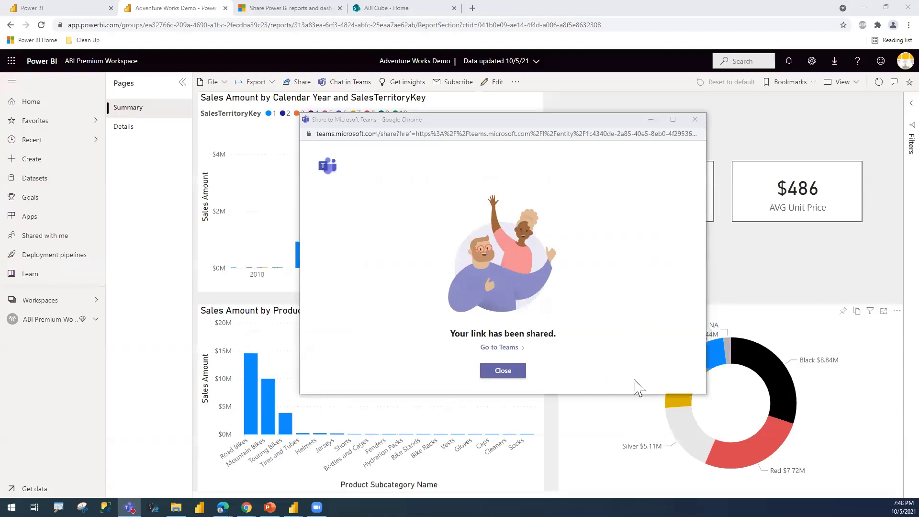
# - Close the Teams sharing window and open the ABI Cube SharePoint site's Pages library, with its browser tab placed right after the Adventure Works Demo tab
pyautogui.click(695, 119)
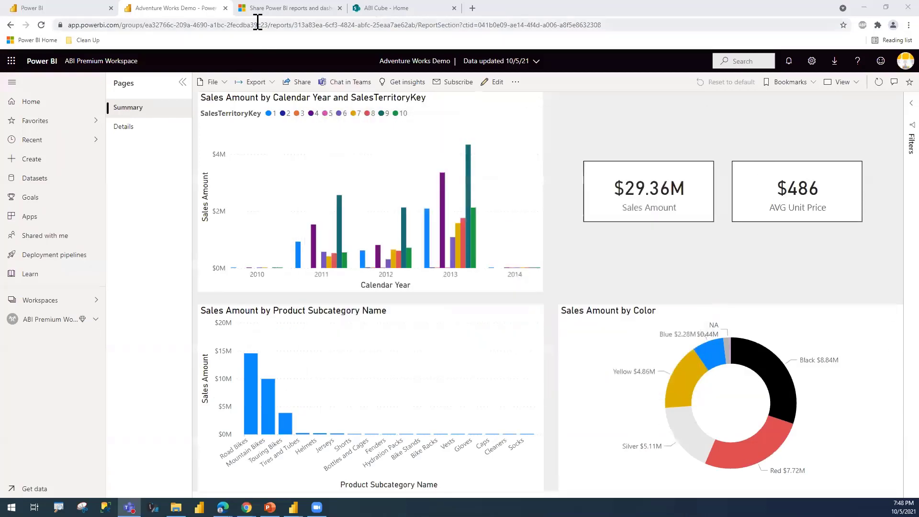
pyautogui.click(652, 114)
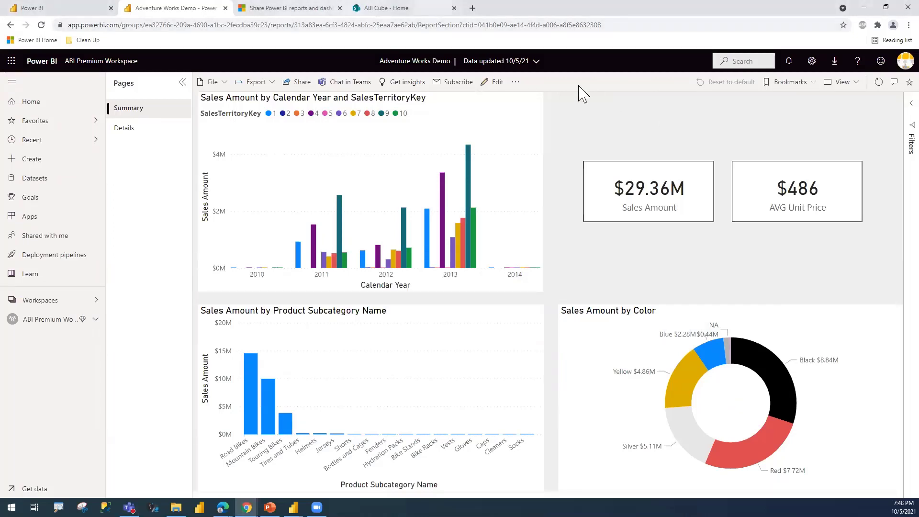
pyautogui.hotkey('ctrl', '4')
pyautogui.moveTo(364, 9); pyautogui.dragTo(270, 9)
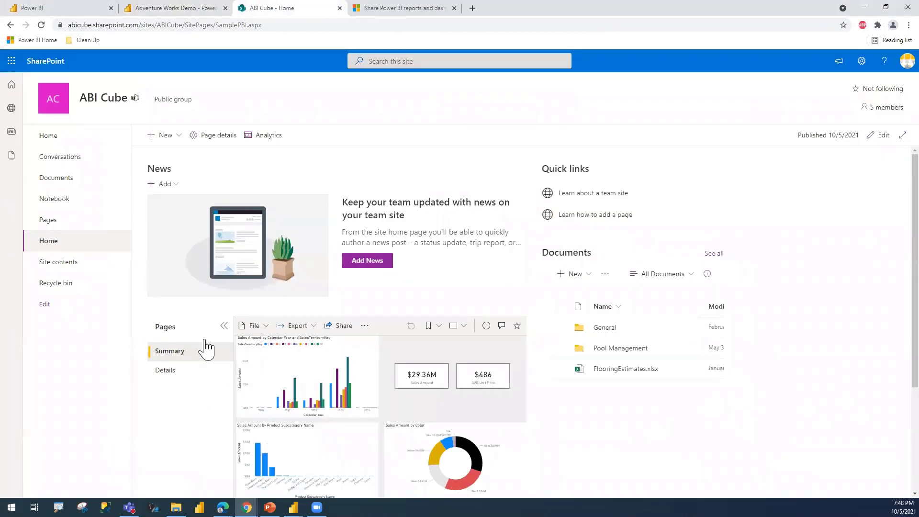
pyautogui.click(50, 221)
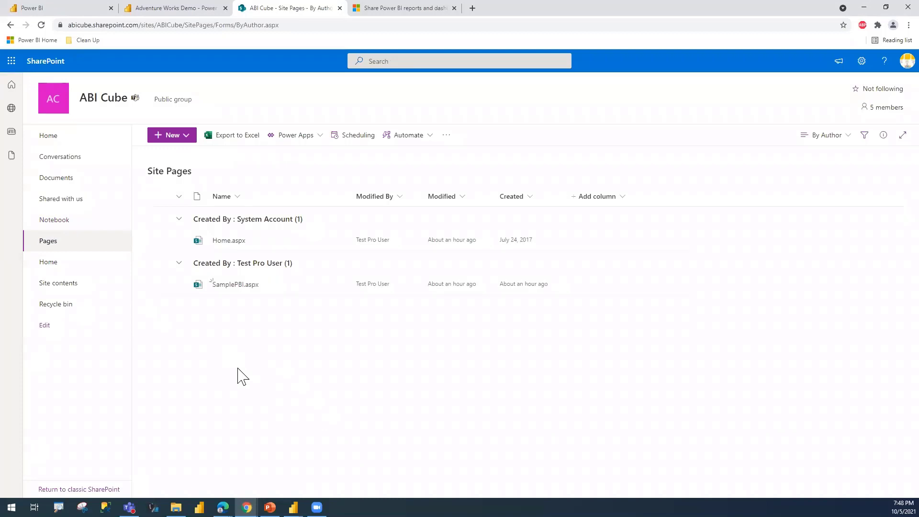
# - Open the site's Home.aspx page for editing and add a Power BI web part in the empty section below Activity, opening its report settings
pyautogui.click(220, 241)
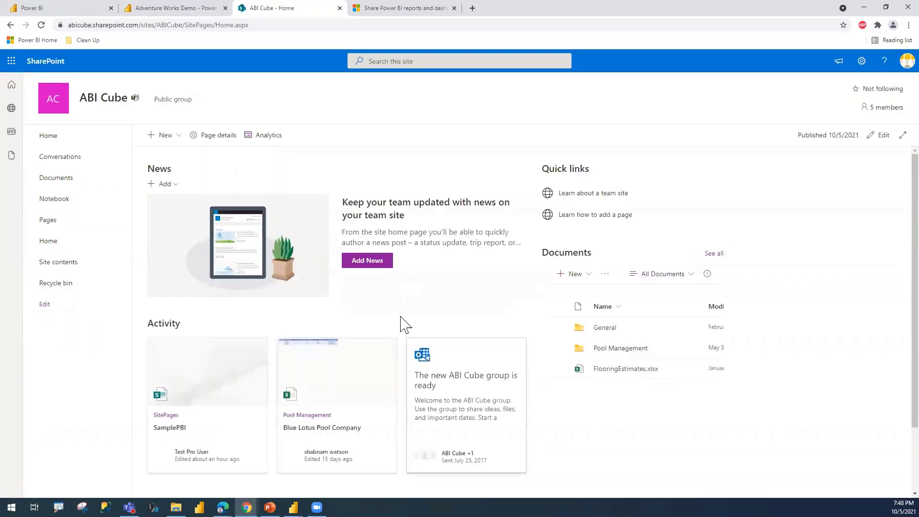
pyautogui.click(880, 135)
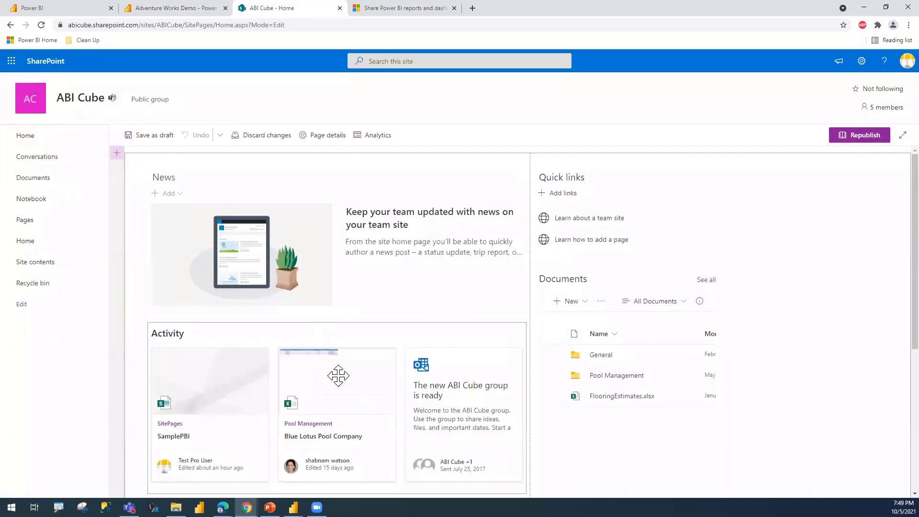
pyautogui.scroll(-4, 318, 351)
pyautogui.click(433, 321)
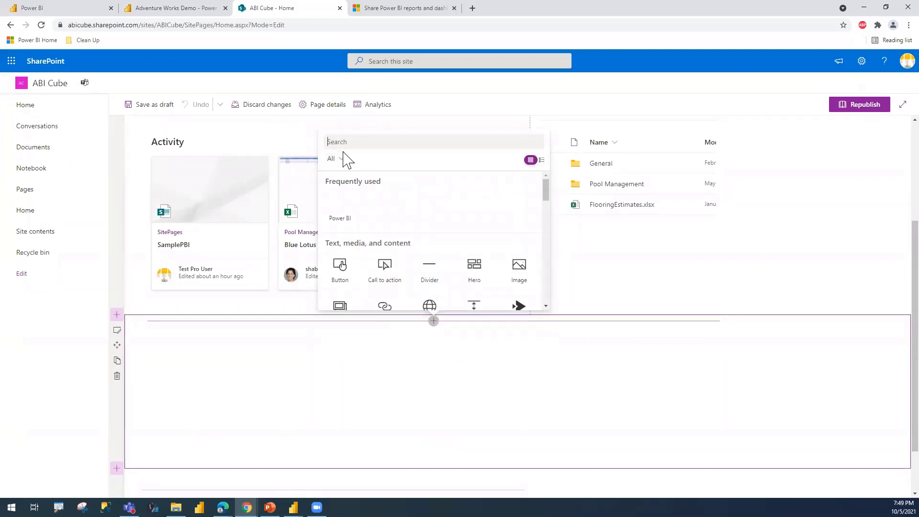
pyautogui.write('power')
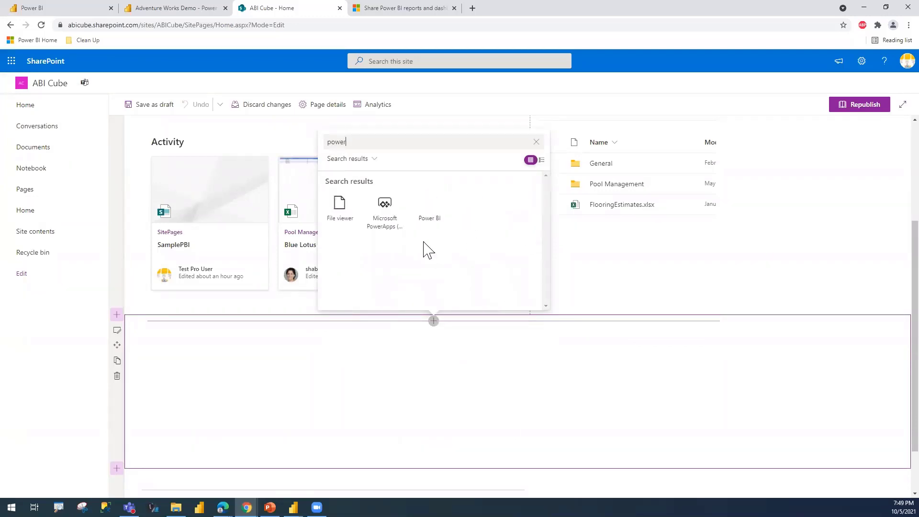
pyautogui.click(437, 221)
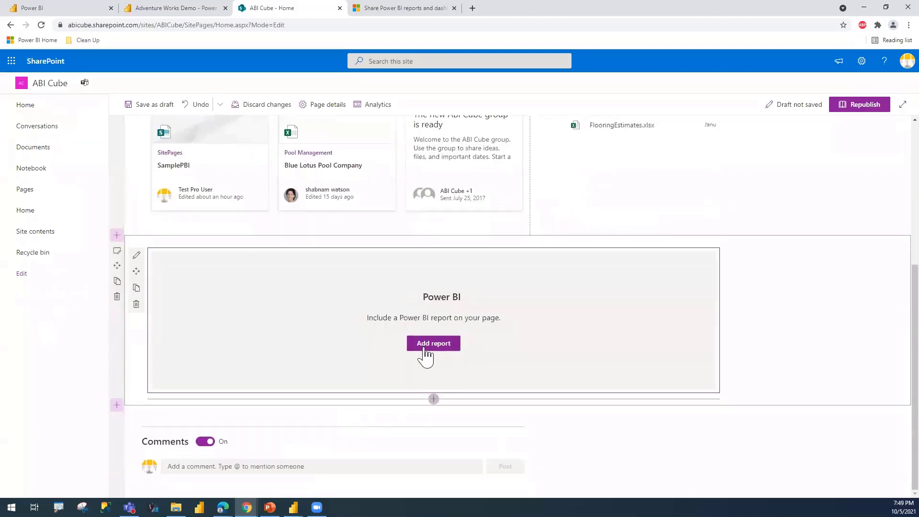
pyautogui.click(439, 347)
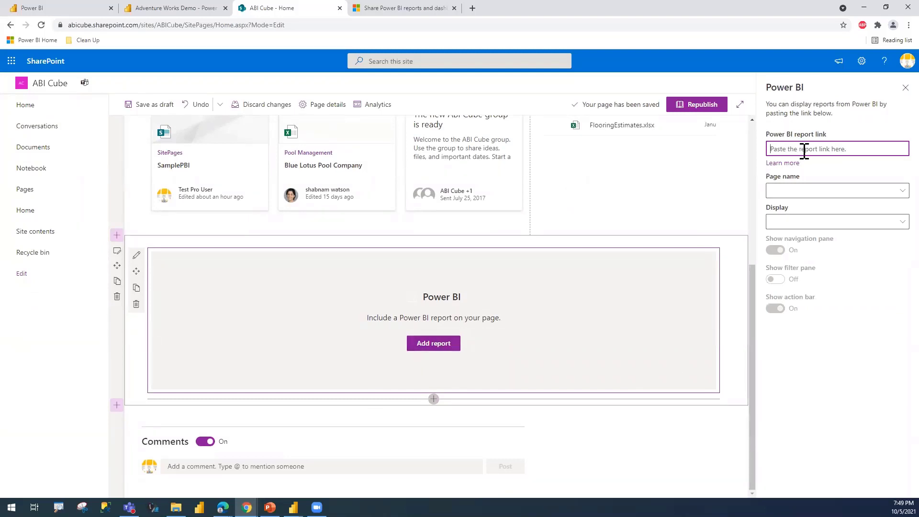
# - Copy the SharePoint Online embed link of the Adventure Works Demo report in Power BI and return to the ABI Cube page
pyautogui.click(46, 10)
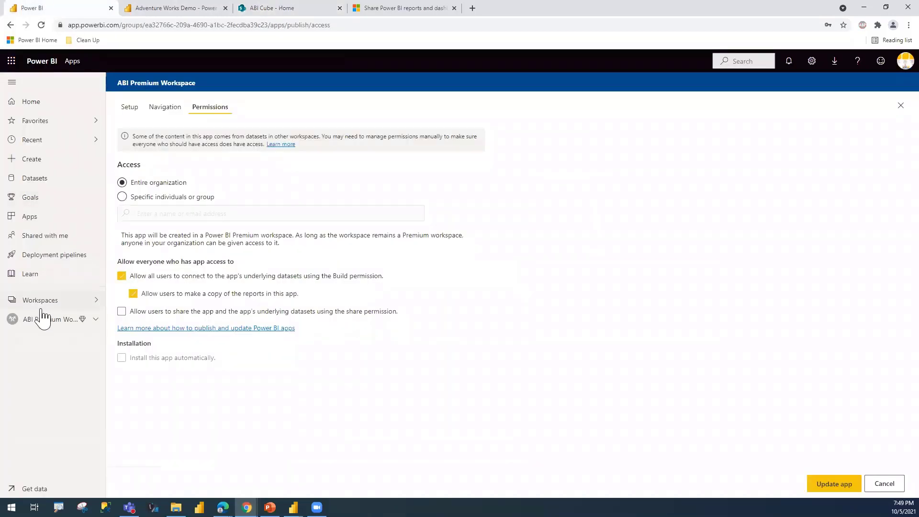
pyautogui.click(27, 305)
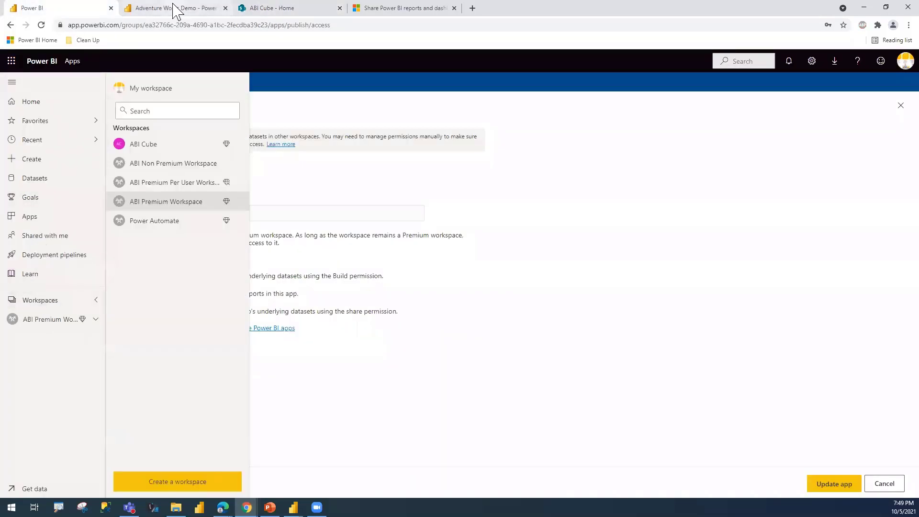
pyautogui.click(179, 9)
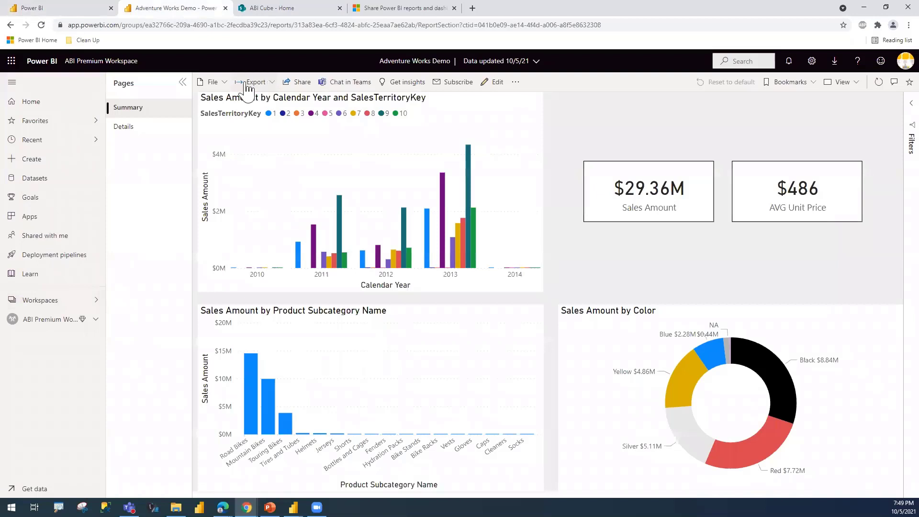
pyautogui.click(223, 85)
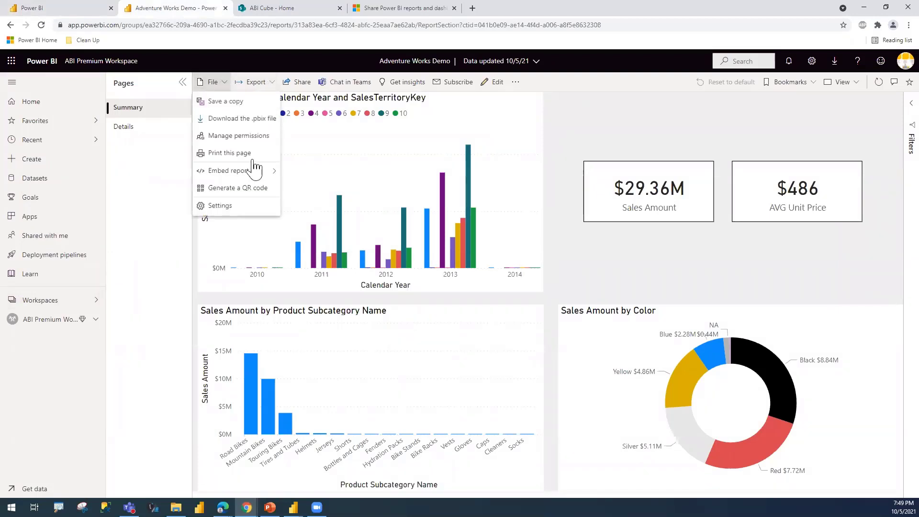
pyautogui.moveTo(259, 171)
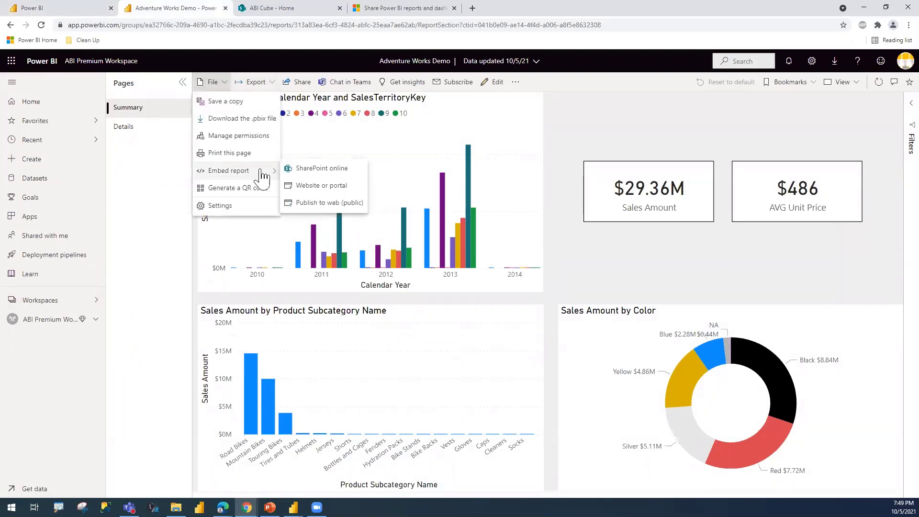
pyautogui.click(326, 169)
pyautogui.click(520, 291)
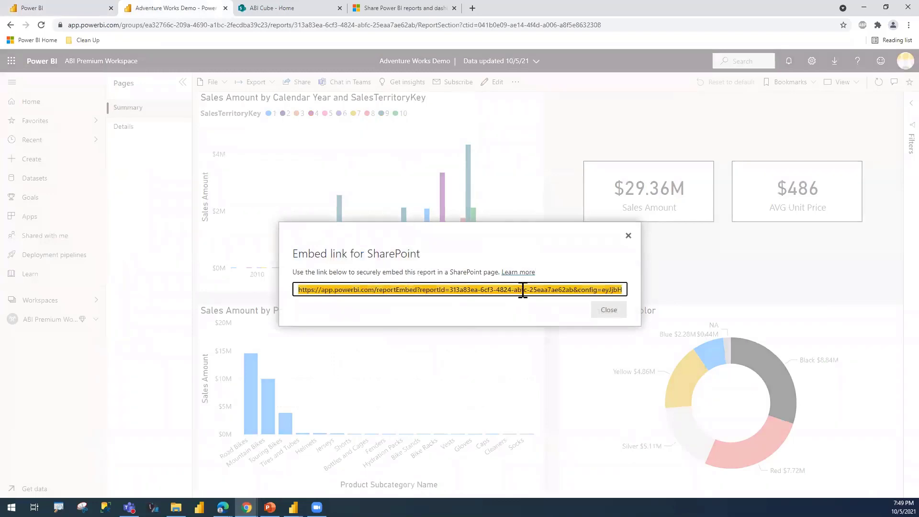
pyautogui.rightClick(524, 291)
pyautogui.click(543, 303)
pyautogui.hotkey('ctrl', 'Tab')
# - Set the Power BI web part's report link to the copied embed link and its page name to Summary
pyautogui.click(806, 149)
pyautogui.hotkey('ctrl', 'v')
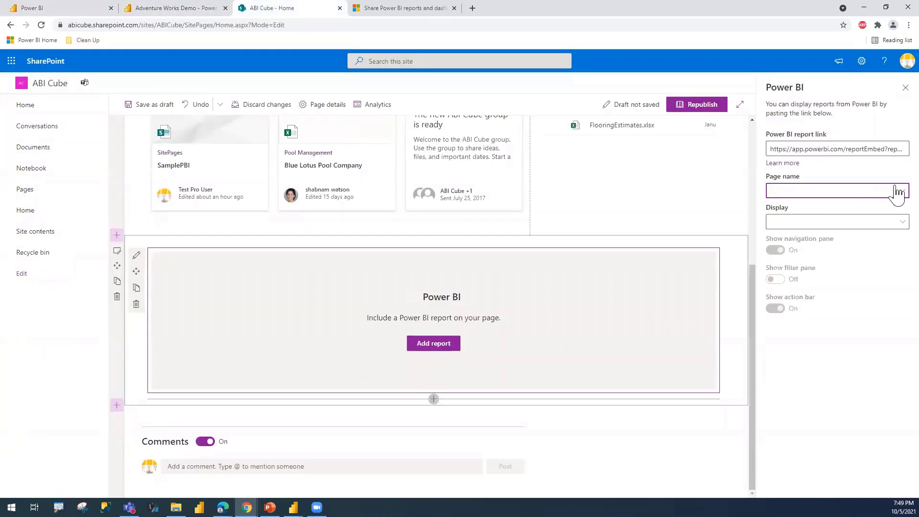
pyautogui.click(896, 202)
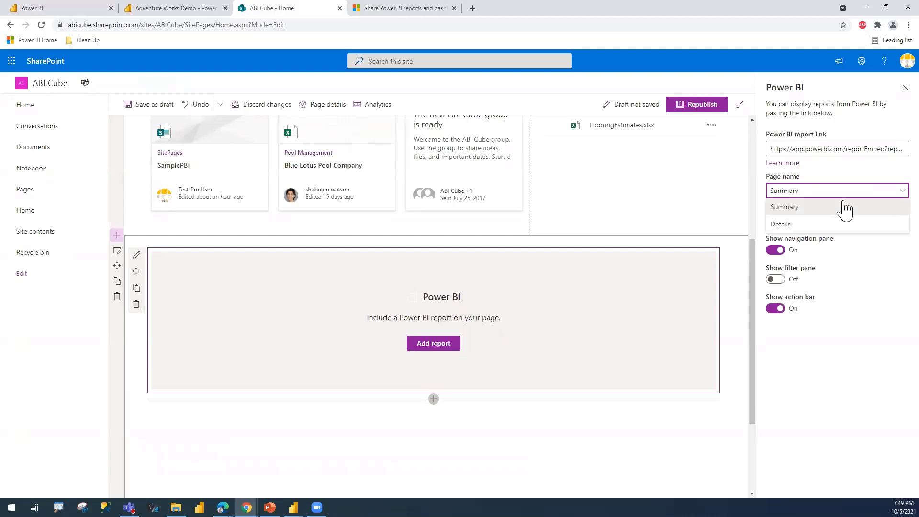
pyautogui.click(797, 214)
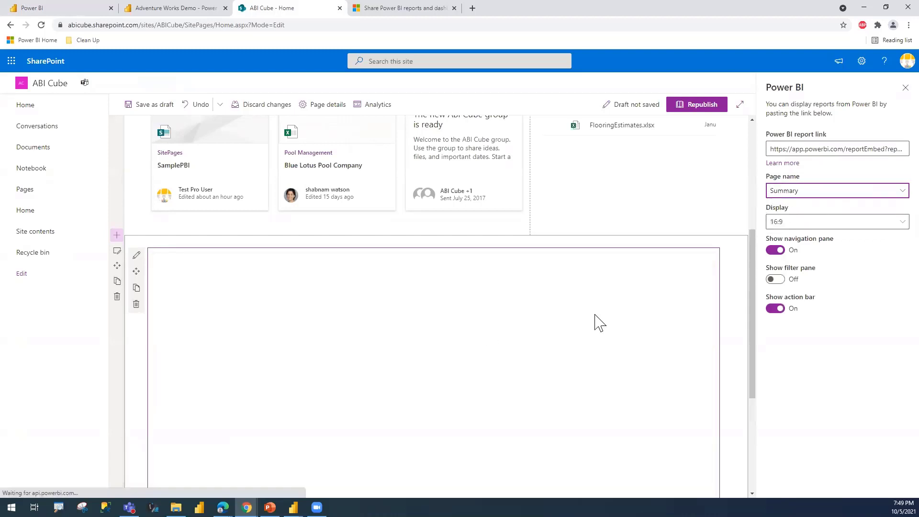
# - Republish the ABI Cube Home page with the embedded report and look over the published page
pyautogui.scroll(-4, 718, 330)
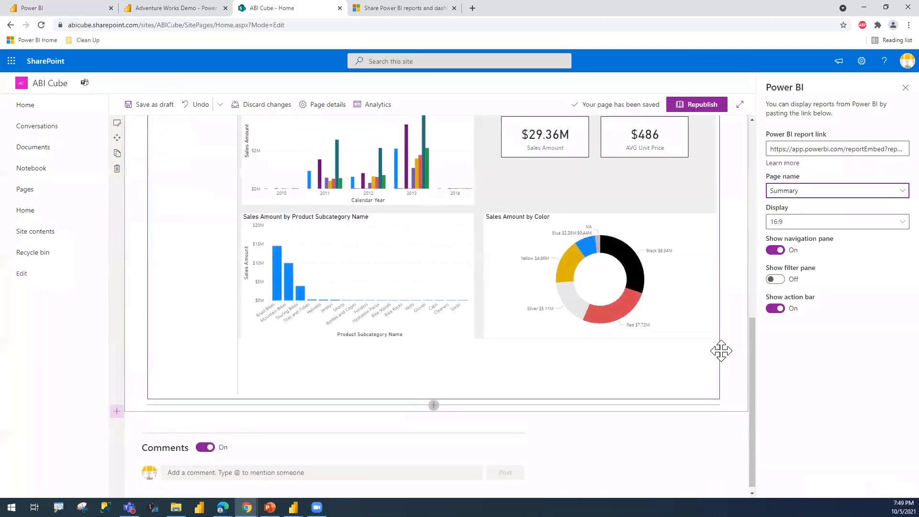
pyautogui.click(694, 105)
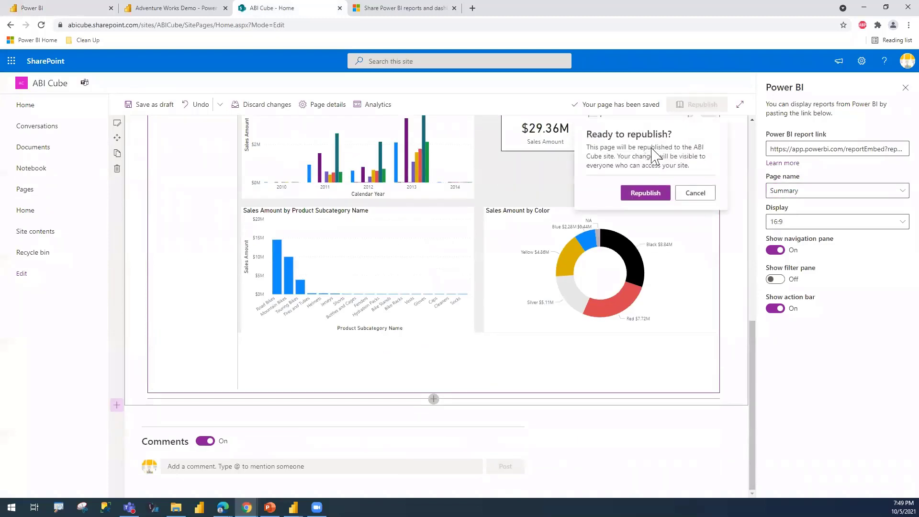
pyautogui.click(642, 194)
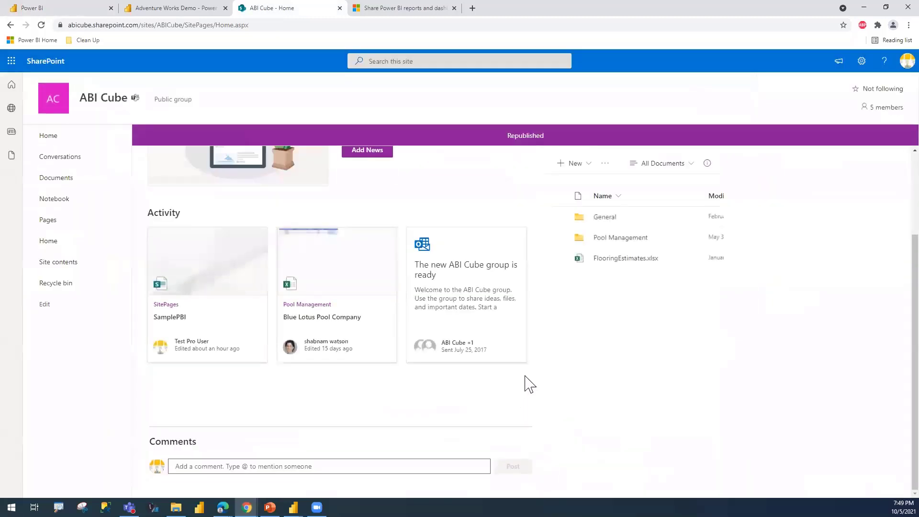
pyautogui.scroll(-5, 565, 390)
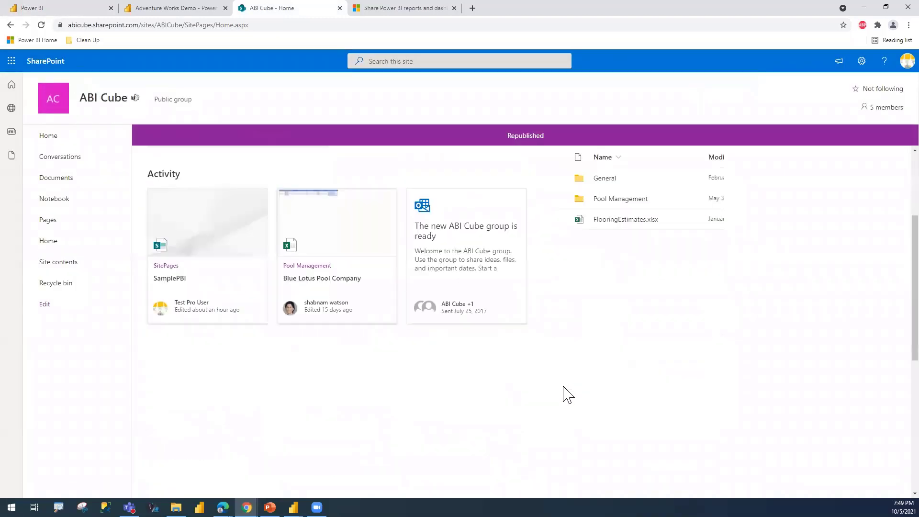
pyautogui.scroll(4, 568, 395)
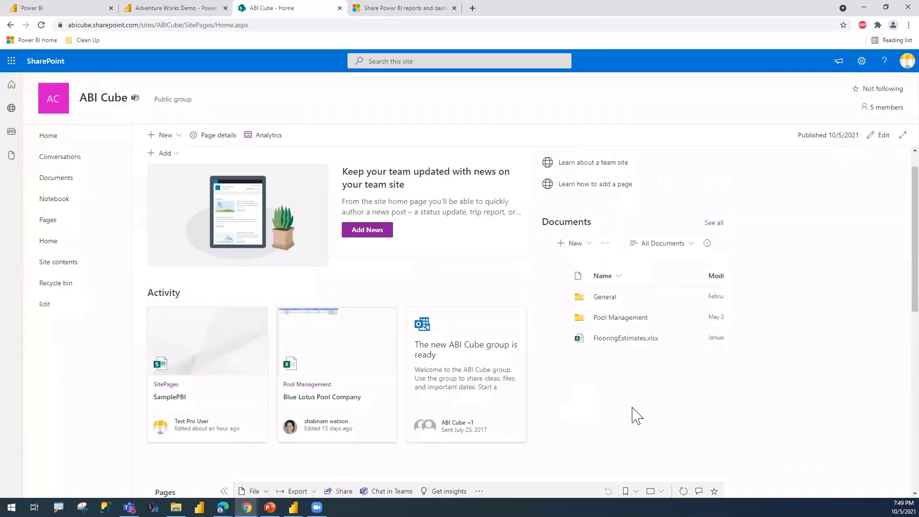
# - Reopen Home.aspx from the site's Pages library and look at the embedded Power BI report below Activity
pyautogui.click(47, 220)
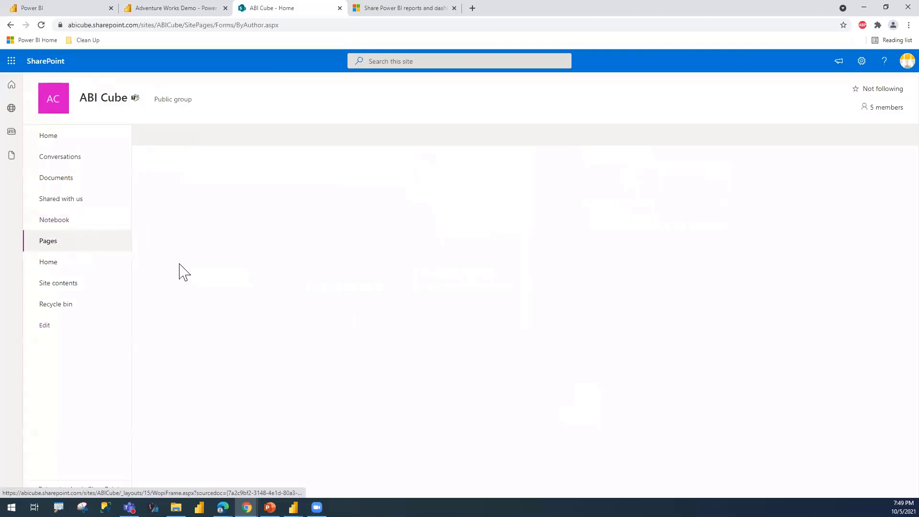
pyautogui.click(223, 240)
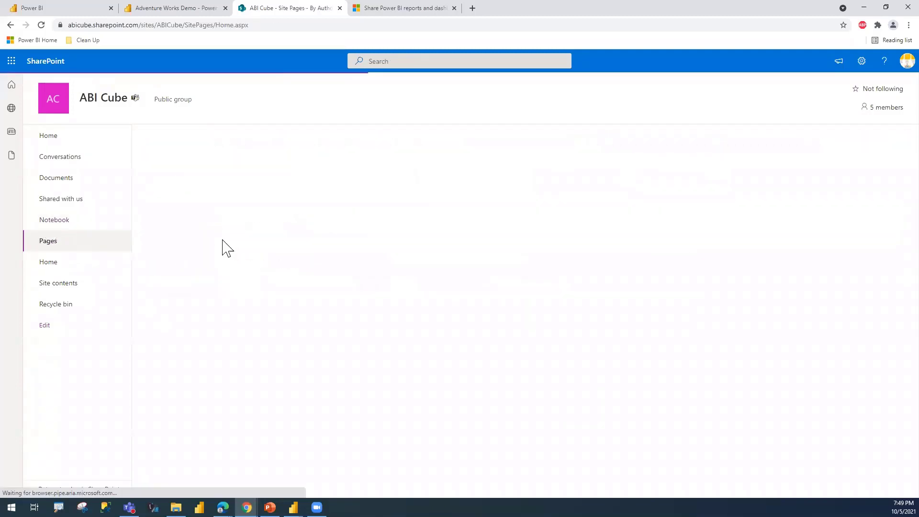
pyautogui.scroll(-5, 452, 349)
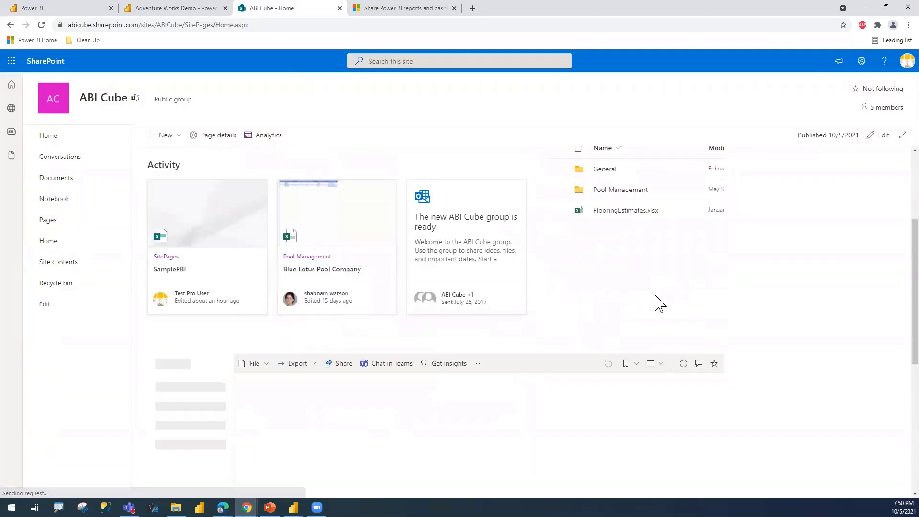
pyautogui.scroll(-2, 778, 306)
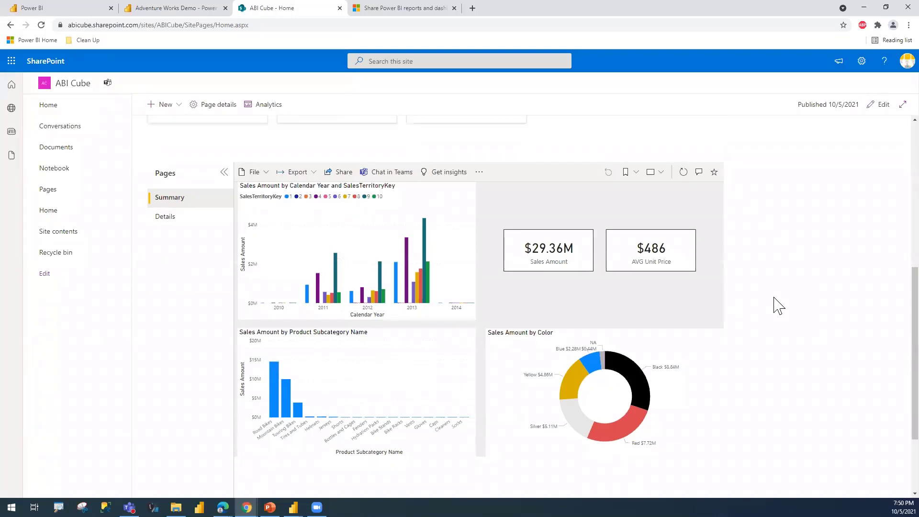
pyautogui.scroll(1, 778, 305)
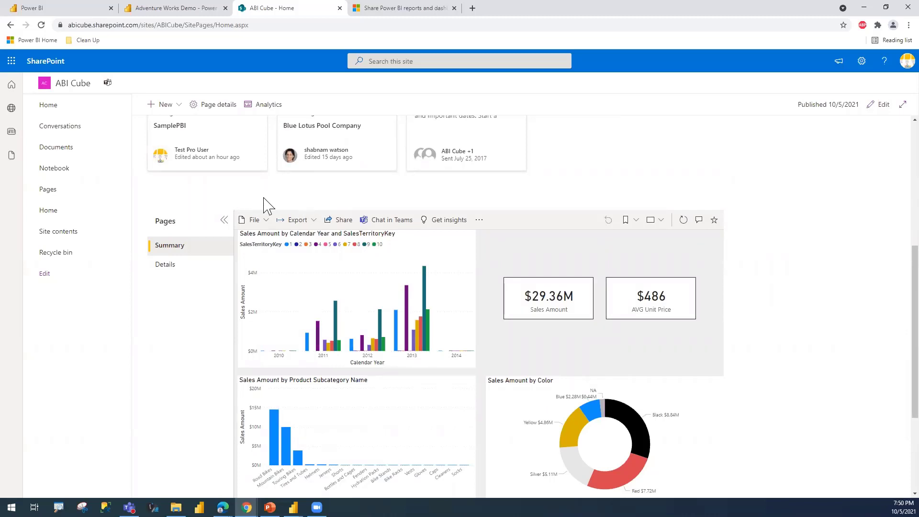
# - Switch to Power BI, open the list of apps and show it in Gallery view
pyautogui.click(33, 8)
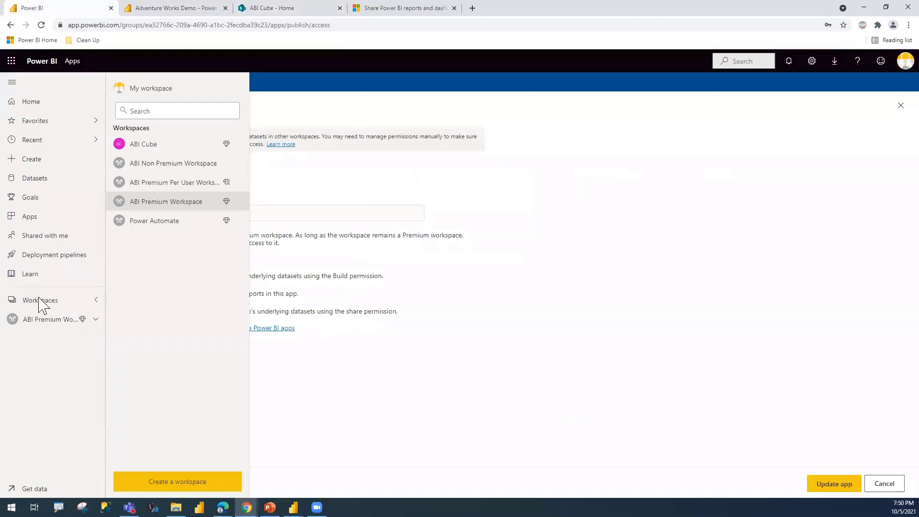
pyautogui.click(32, 221)
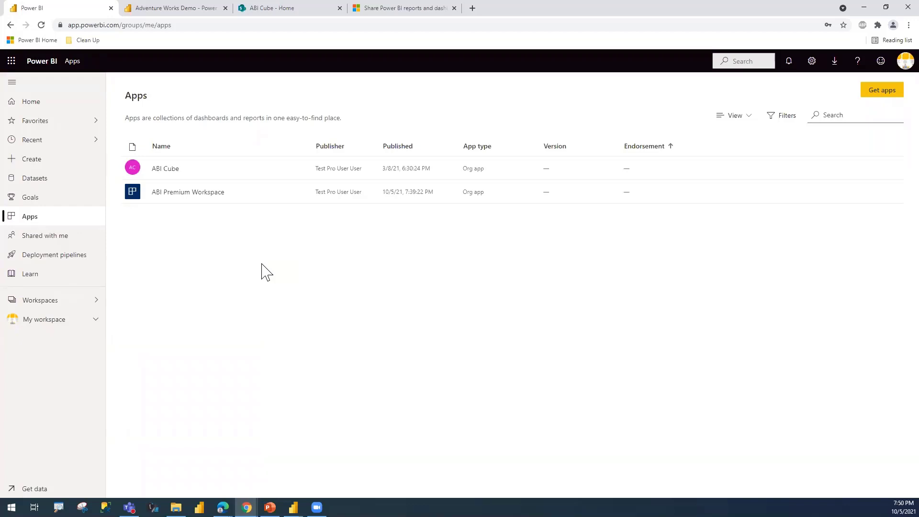
pyautogui.moveTo(274, 174)
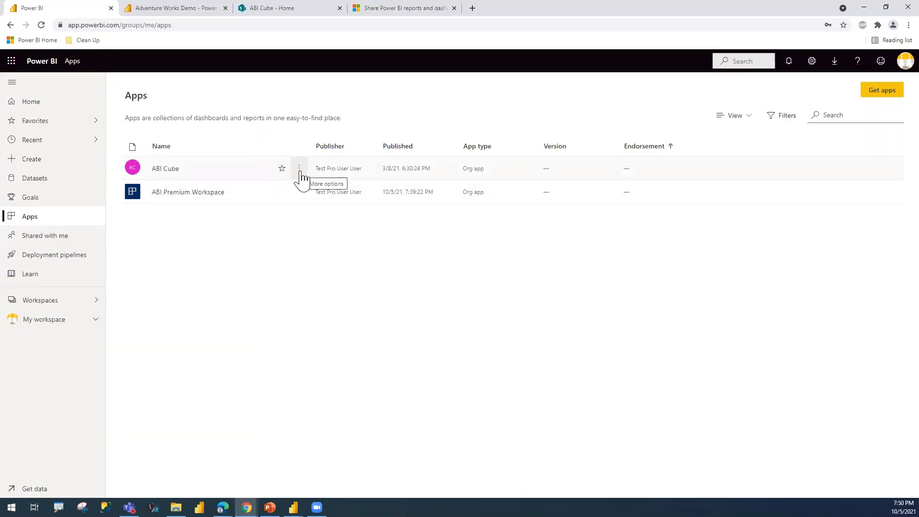
pyautogui.click(750, 120)
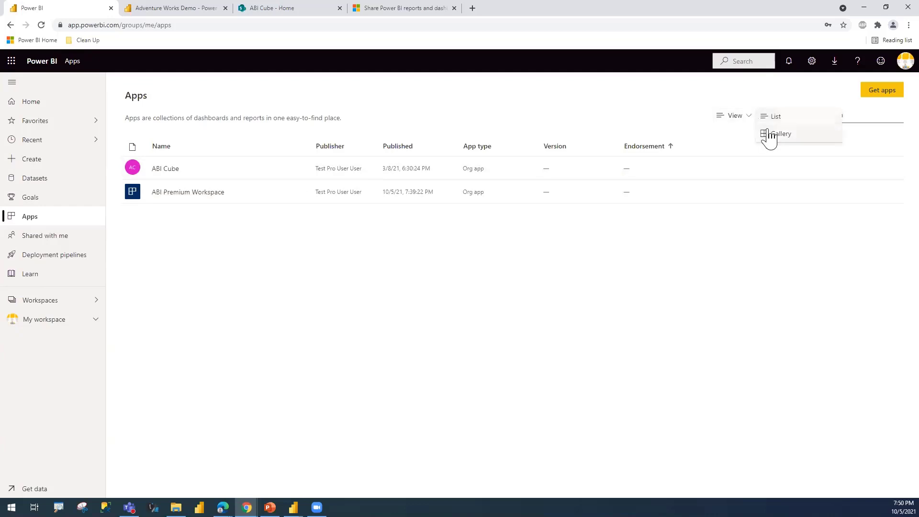
pyautogui.click(768, 137)
# - Look at the management options offered for the ABI Cube and ABI Premium Workspace apps without choosing any
pyautogui.click(251, 262)
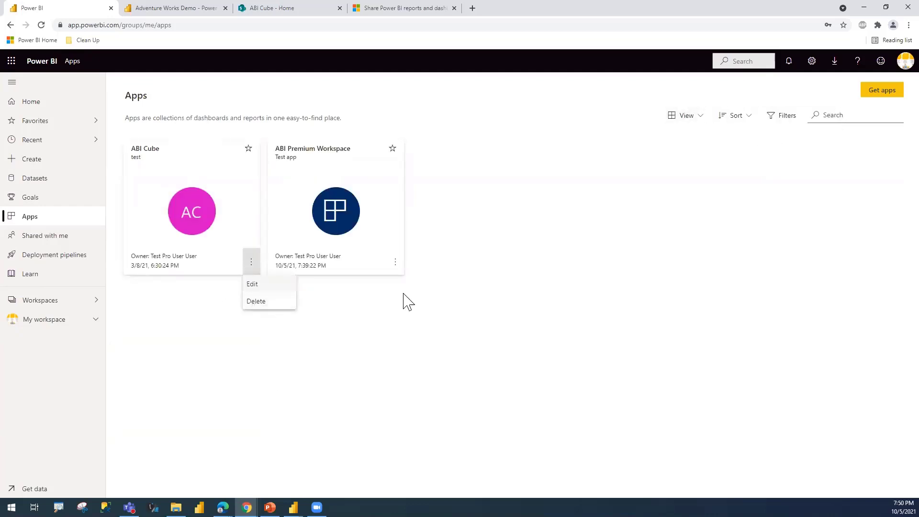
pyautogui.click(395, 261)
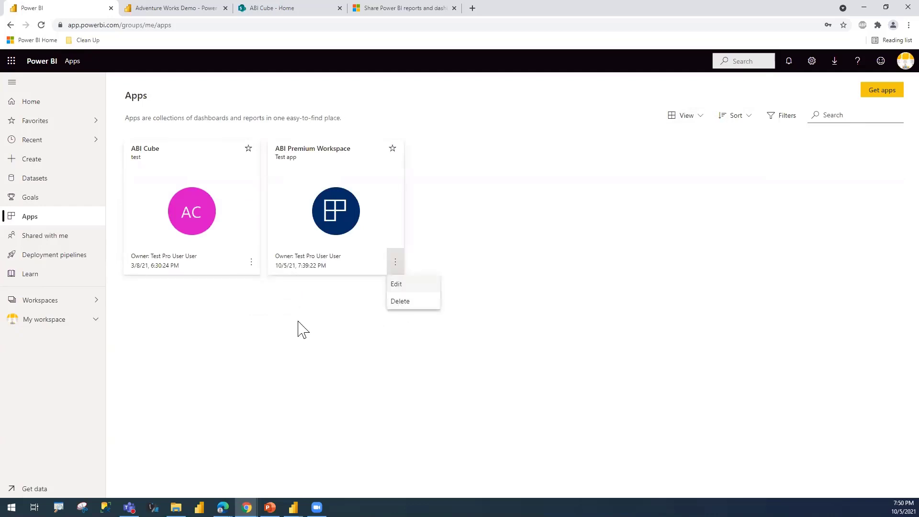
pyautogui.click(315, 327)
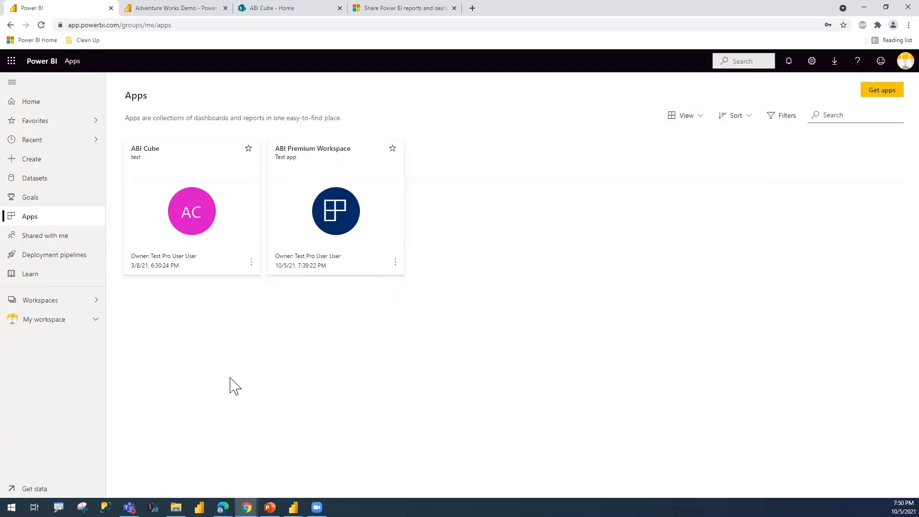
pyautogui.click(48, 301)
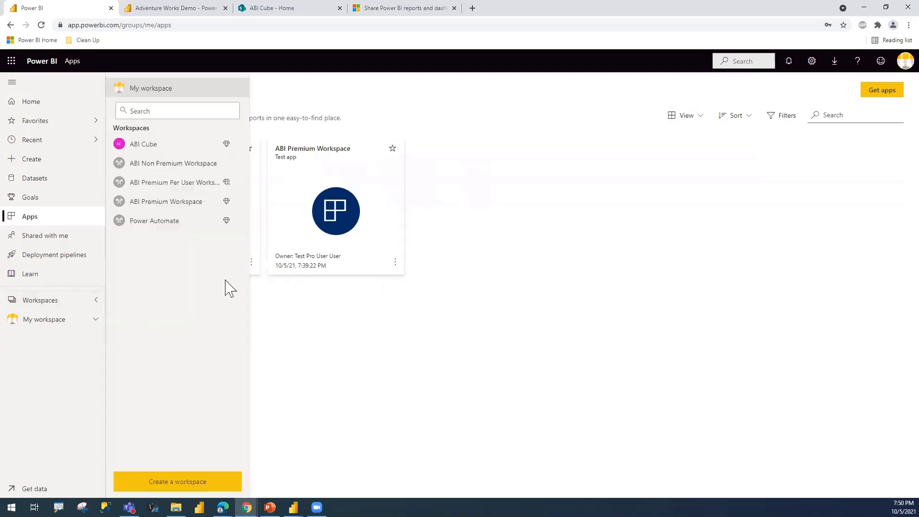
pyautogui.click(299, 360)
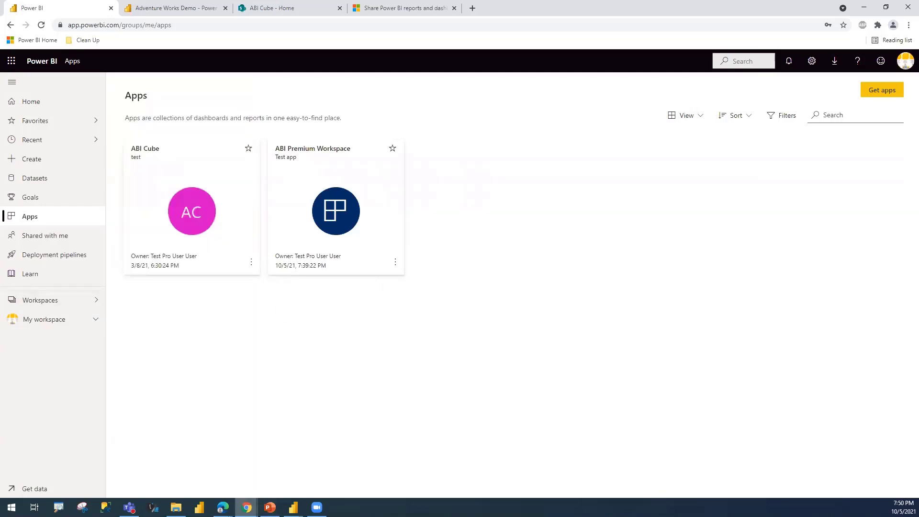
pyautogui.moveTo(247, 507)
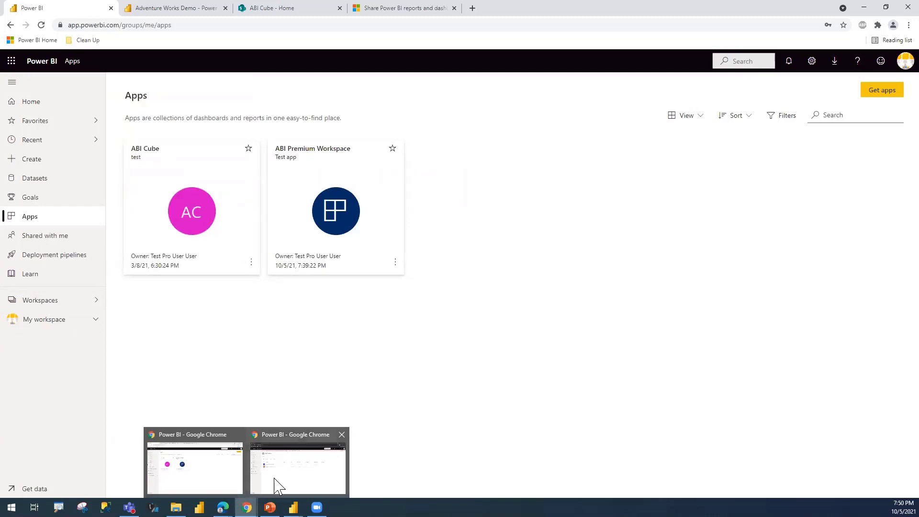
# - Switch to the incognito Power BI session, dismiss the trial expiration banner and check the signed-in account's license type
pyautogui.click(277, 485)
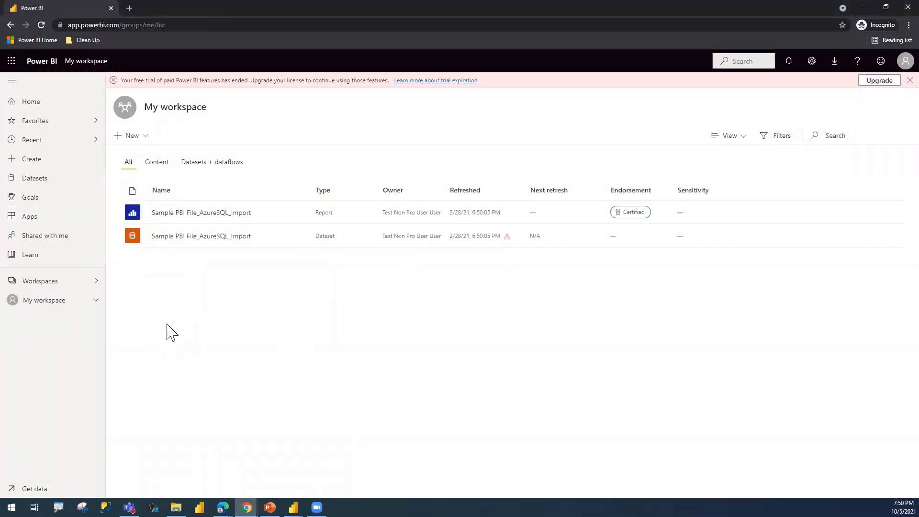
pyautogui.click(895, 81)
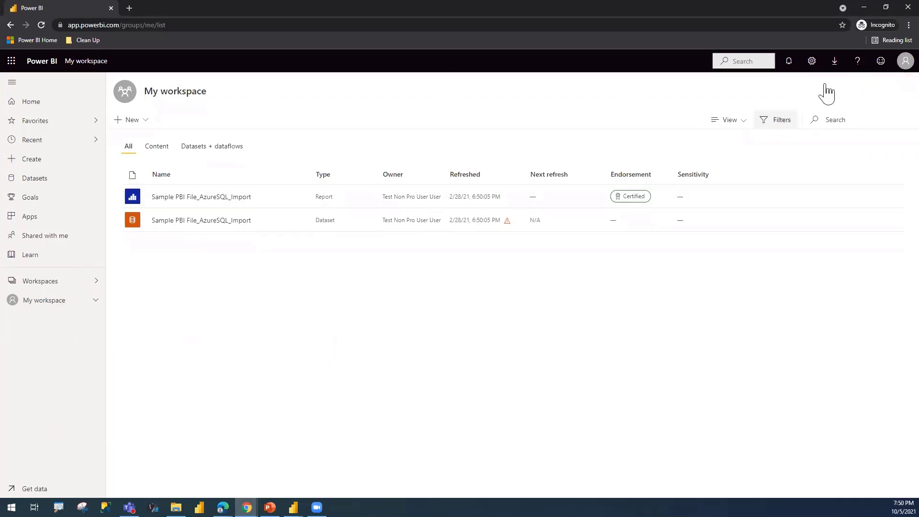
pyautogui.click(896, 67)
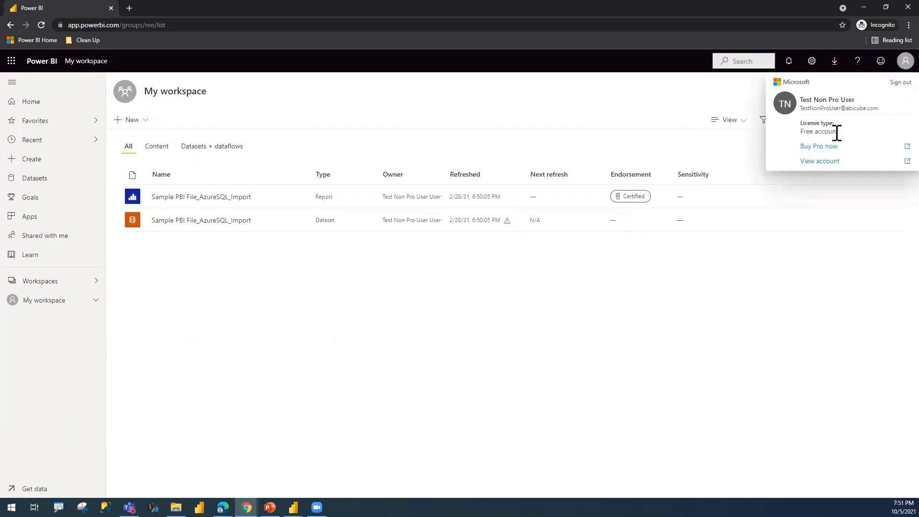
pyautogui.click(685, 335)
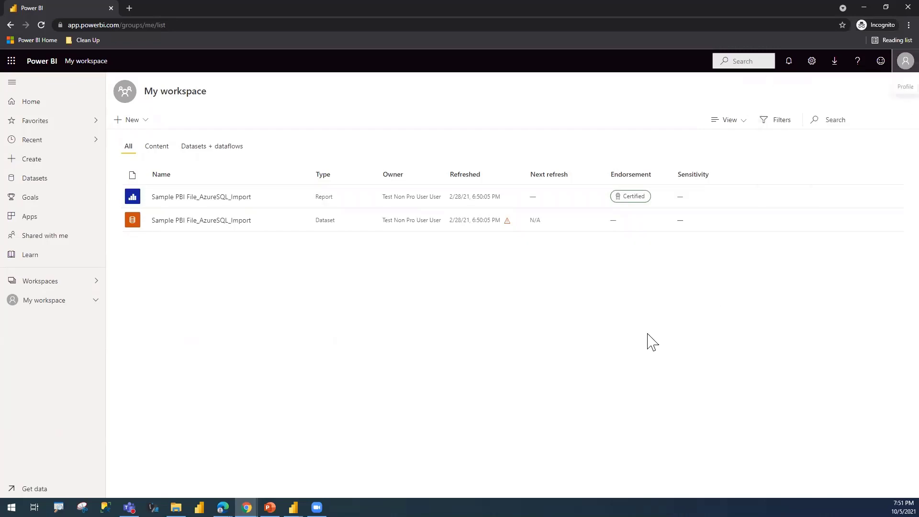
# - Open ABI Premium Workspace from the list of workspaces and decline the upgrade to Power BI Pro
pyautogui.click(49, 284)
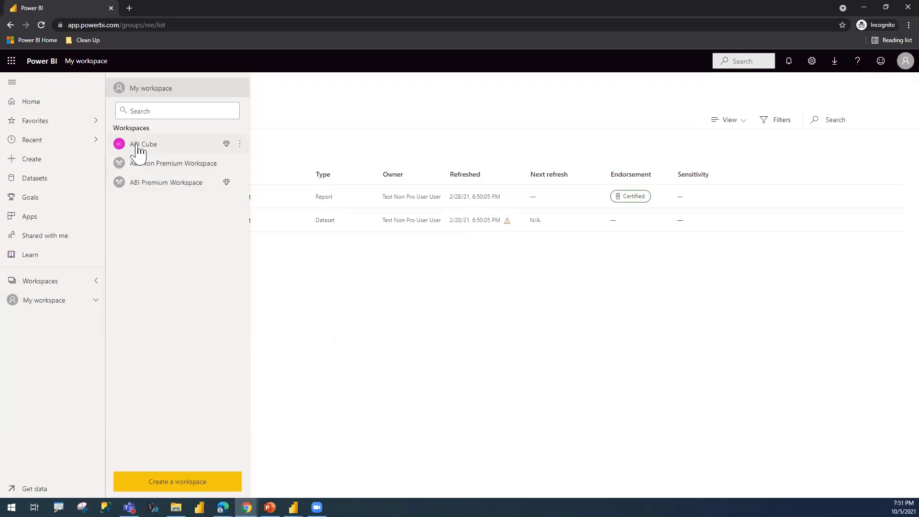
pyautogui.click(159, 186)
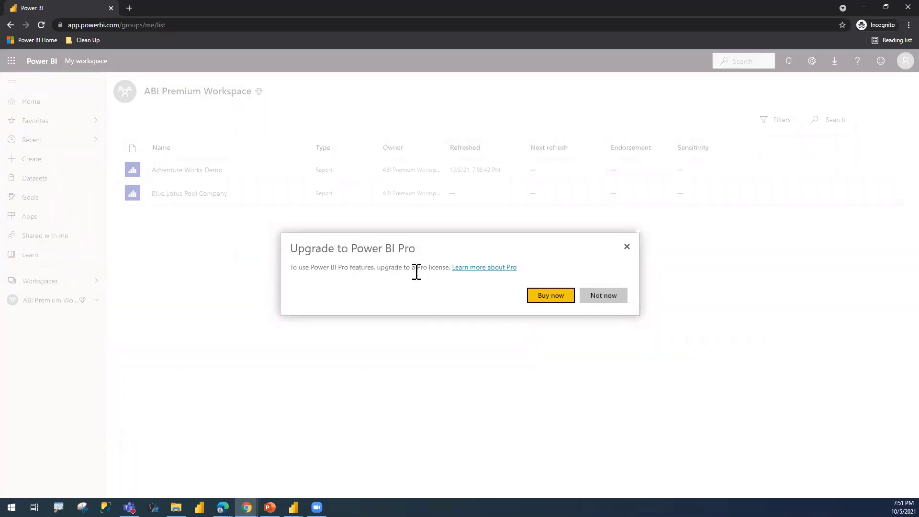
pyautogui.click(606, 295)
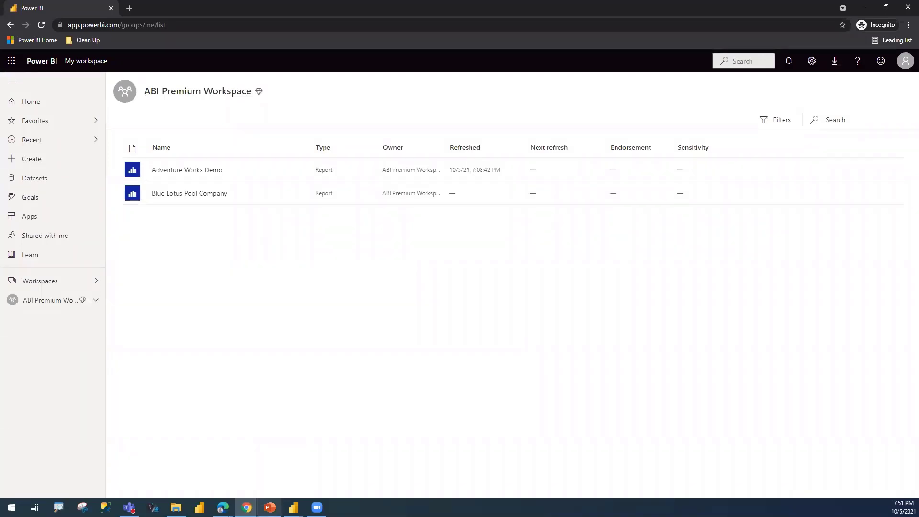
# - Switch to the PowerPoint deck, start the slide show from the Teams and Embed Links slide and advance to the Summary slide
pyautogui.click(270, 508)
pyautogui.scroll(-3, 94, 420)
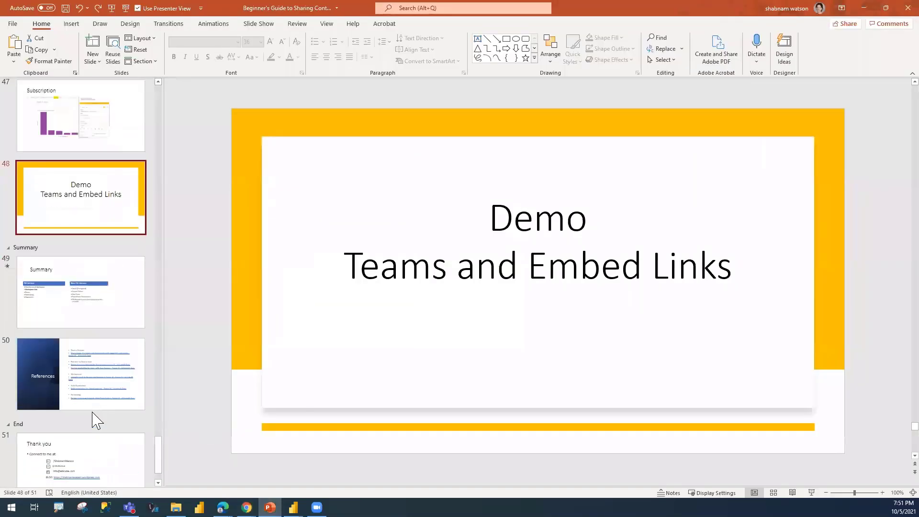
pyautogui.click(126, 9)
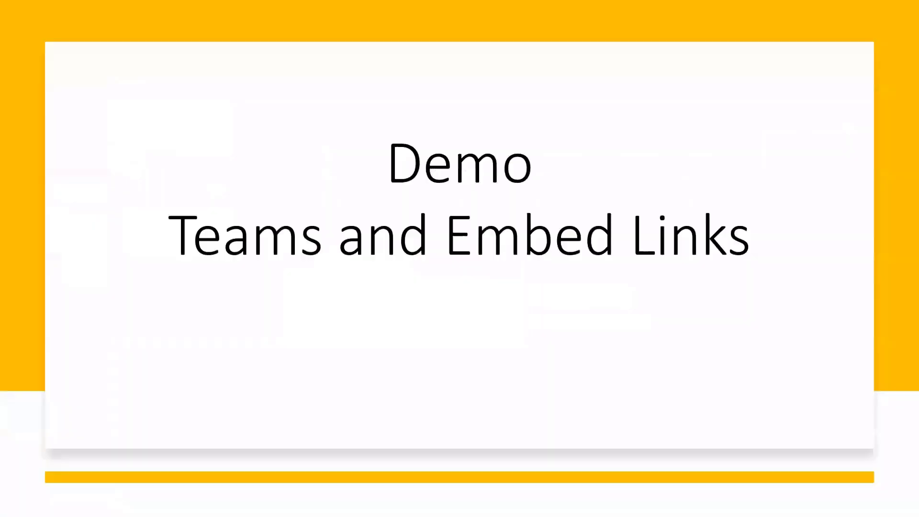
pyautogui.click(361, 320)
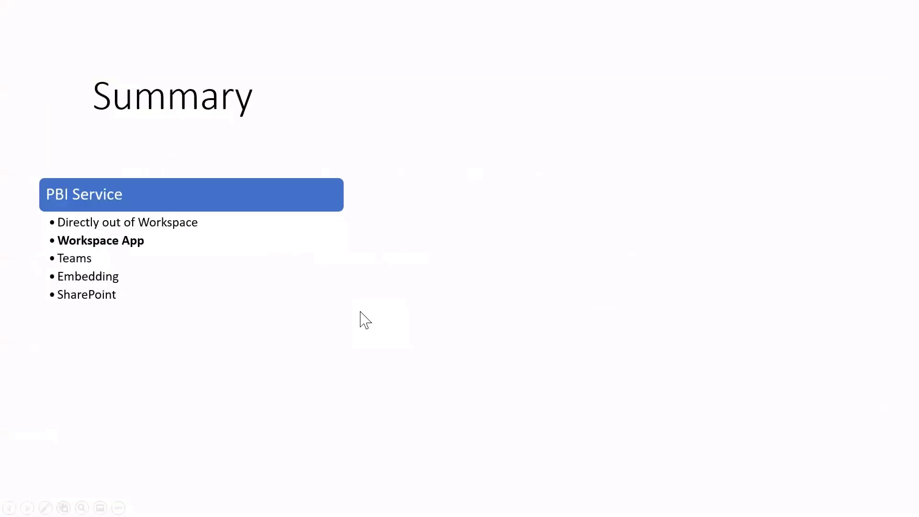
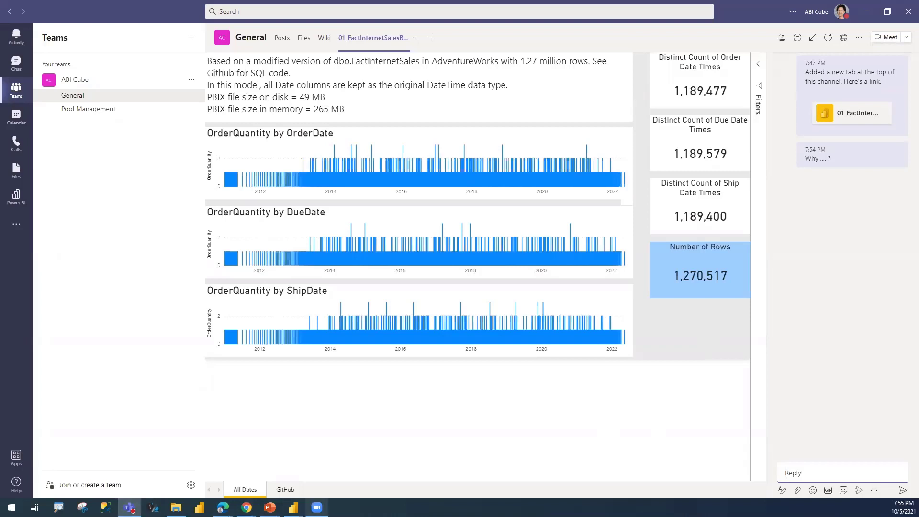
# - In the Teams General channel, add a Power BI tab showing the PASS Summit 2019 Events report from the ABI Cube app
pyautogui.click(316, 507)
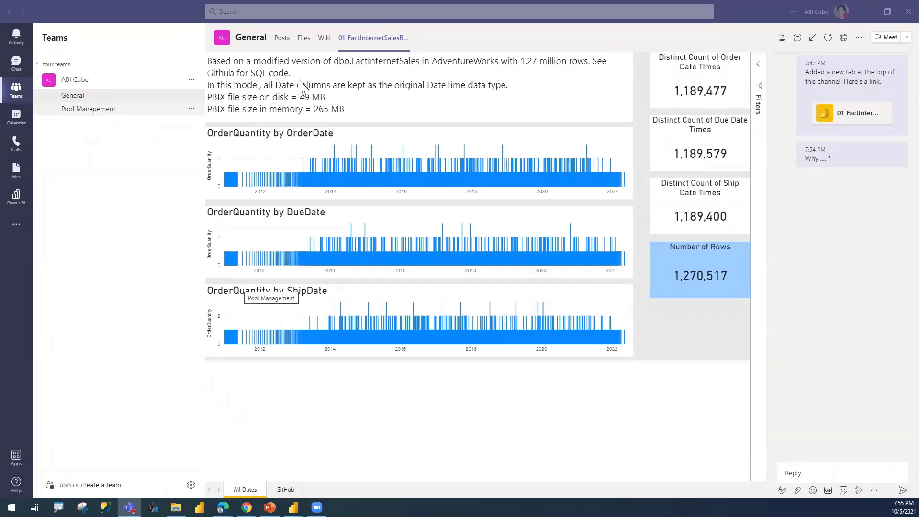
pyautogui.click(433, 40)
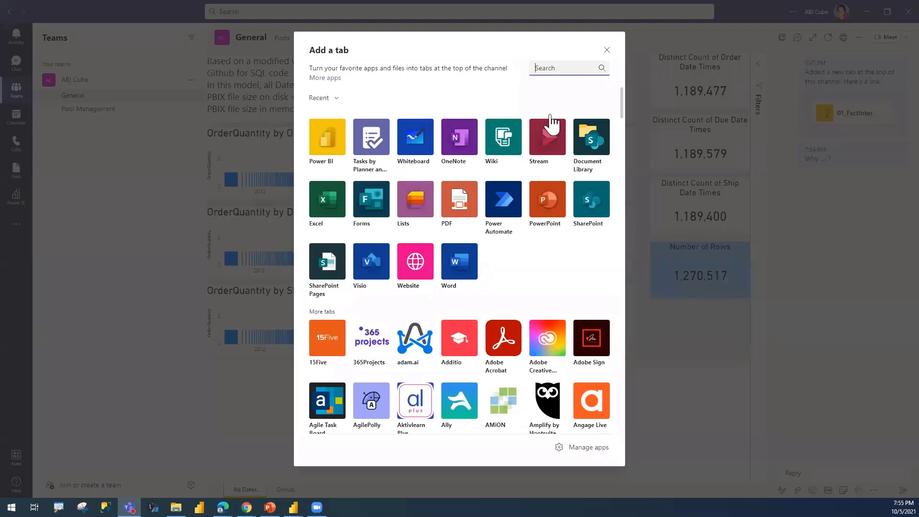
pyautogui.click(335, 151)
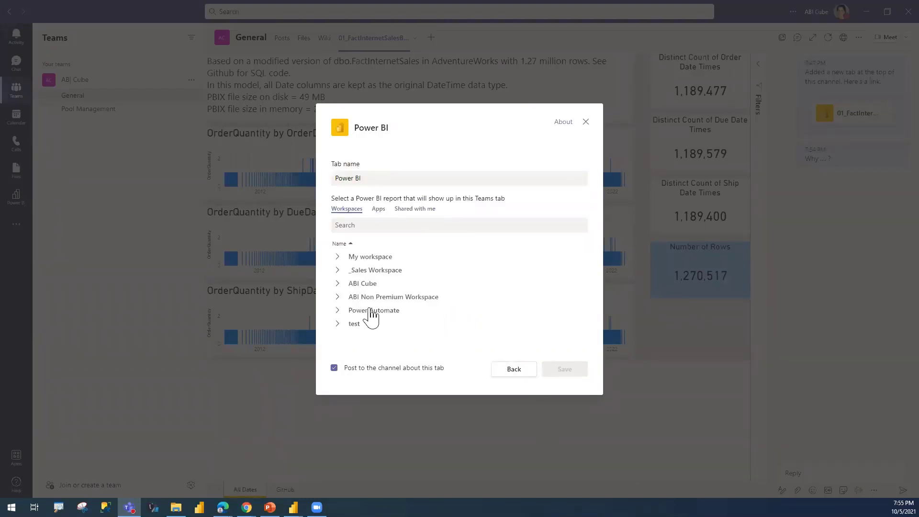
pyautogui.click(338, 286)
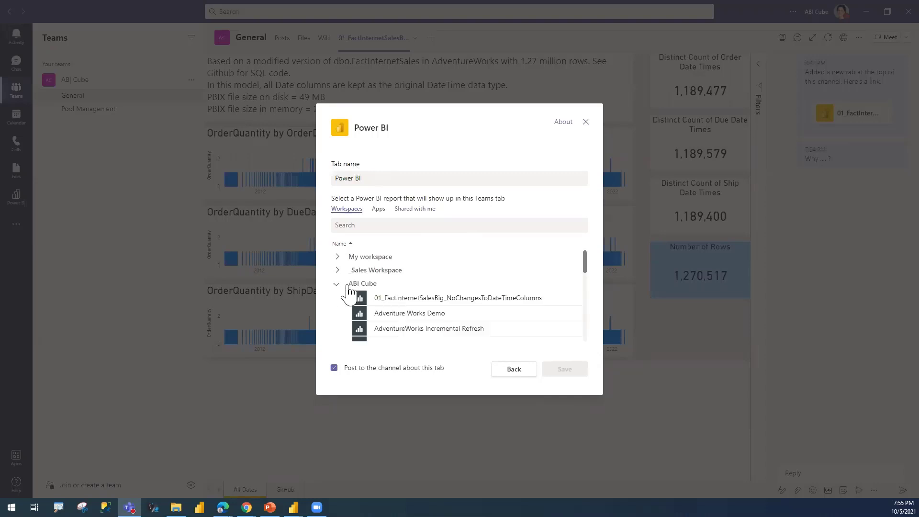
pyautogui.click(378, 209)
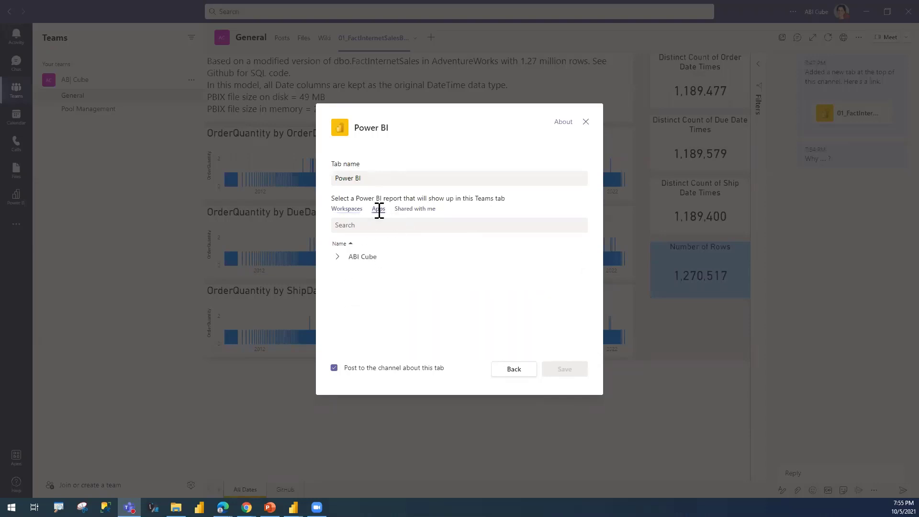
pyautogui.click(337, 259)
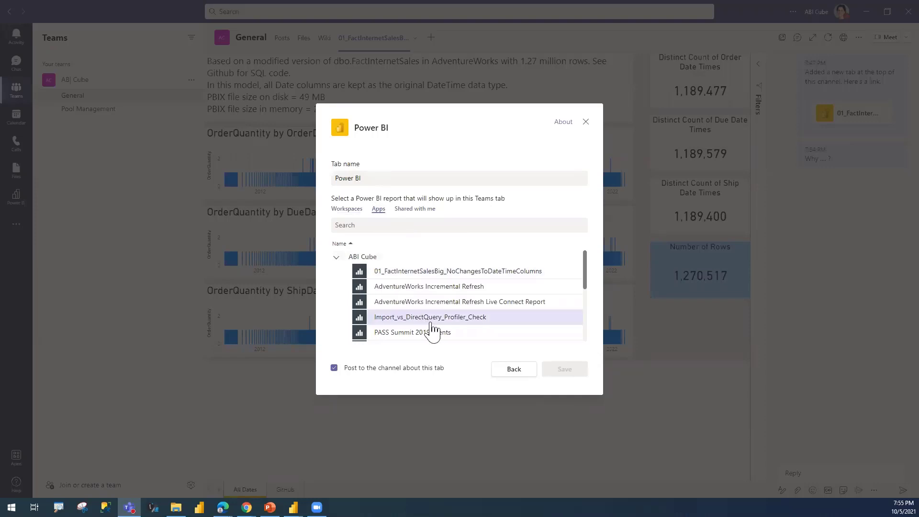
pyautogui.click(414, 334)
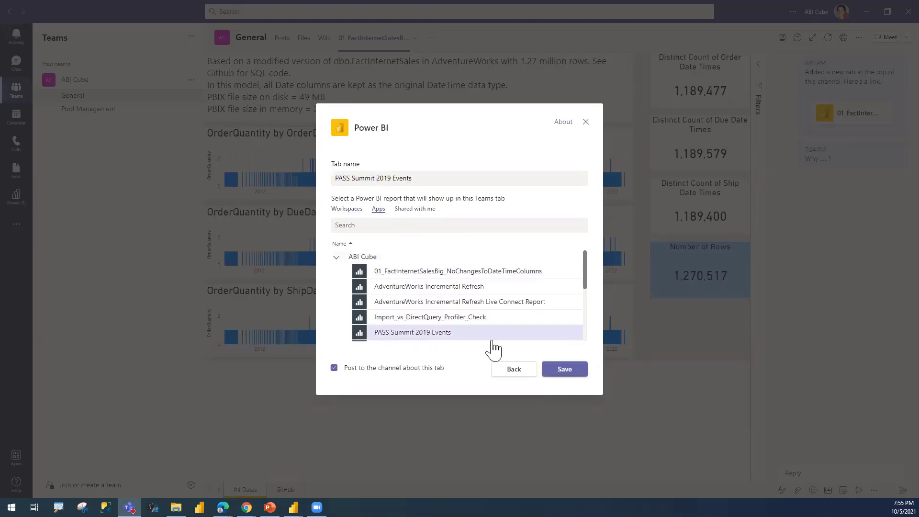
pyautogui.click(565, 370)
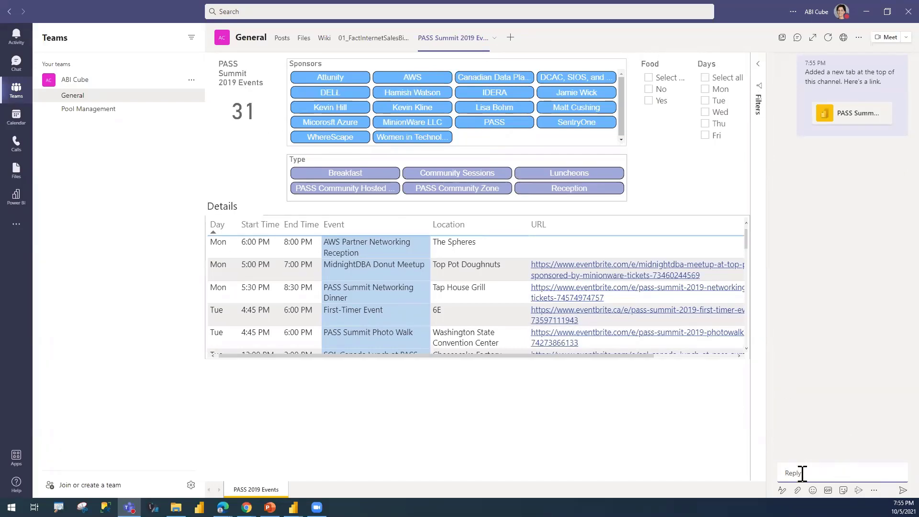
# - Look at the PASS Summit 2019 Events tab's options and compare its conversation with the one beside the 01_FactInternetSalesBig tab
pyautogui.click(494, 40)
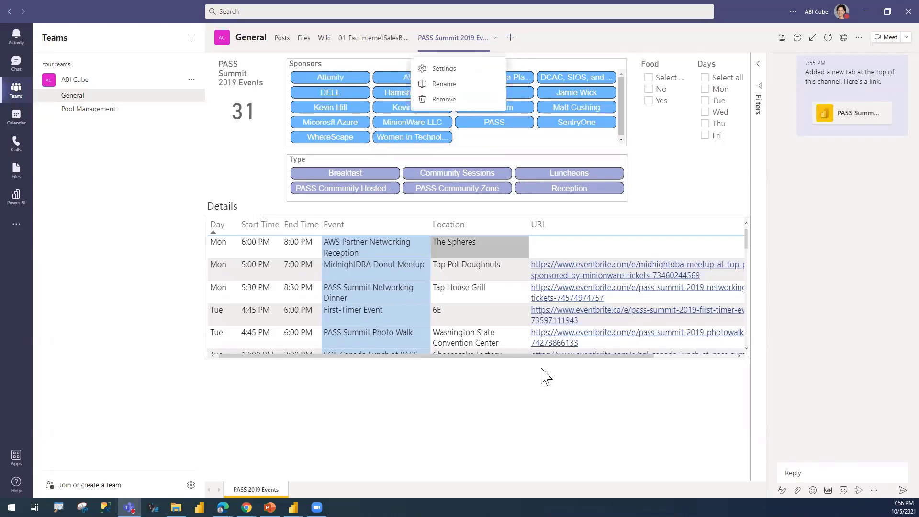
pyautogui.click(557, 432)
pyautogui.click(792, 473)
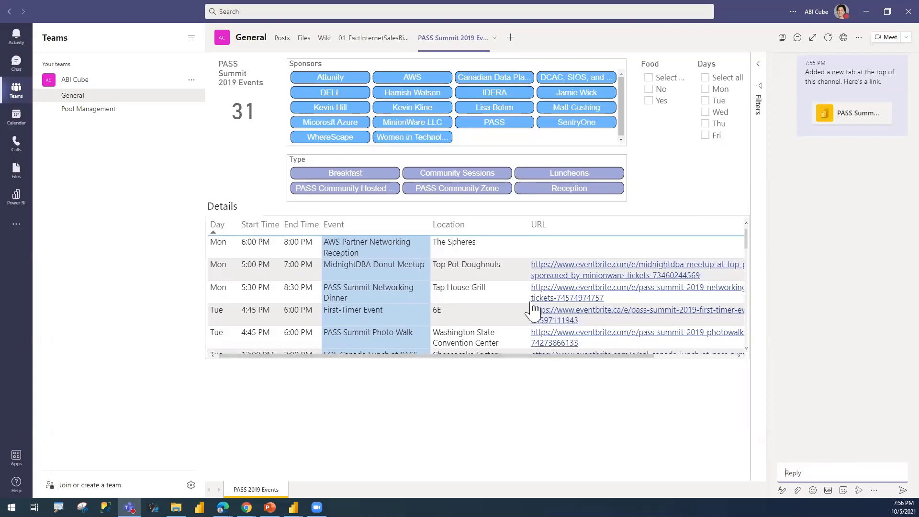
pyautogui.click(374, 38)
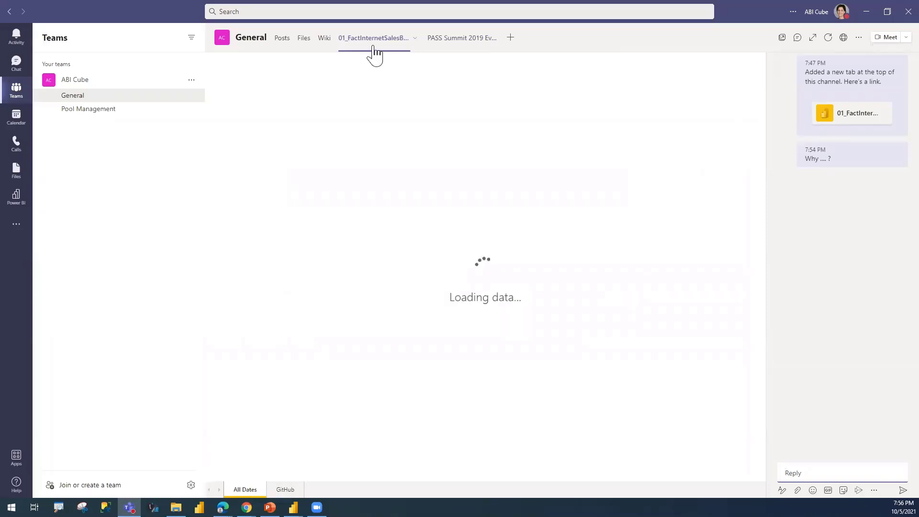
pyautogui.click(452, 44)
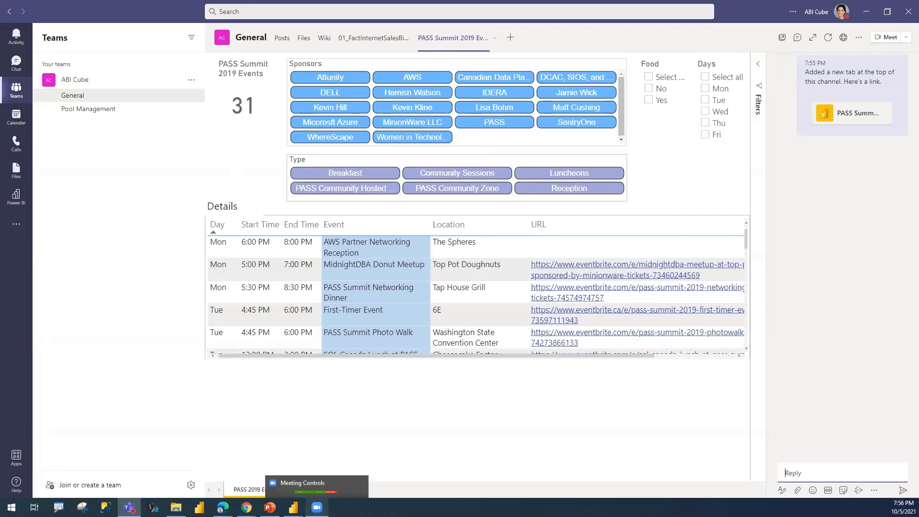
pyautogui.click(317, 508)
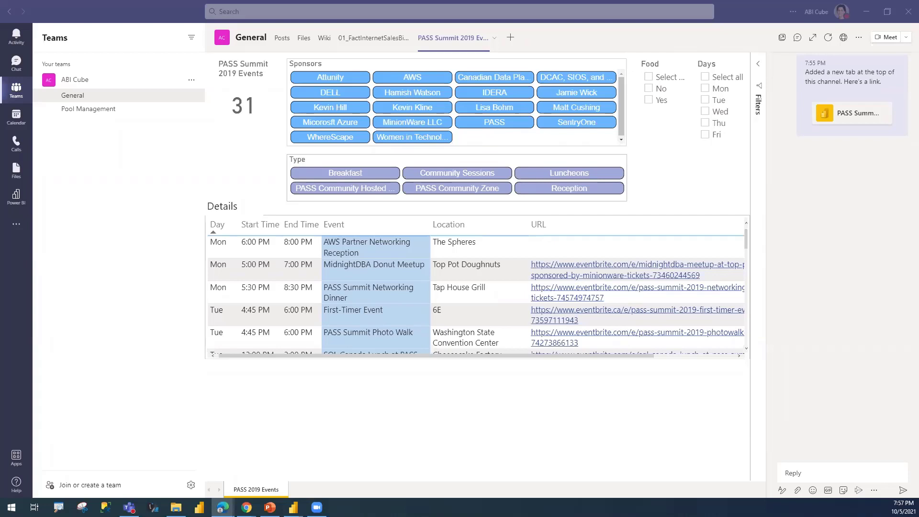
pyautogui.click(842, 473)
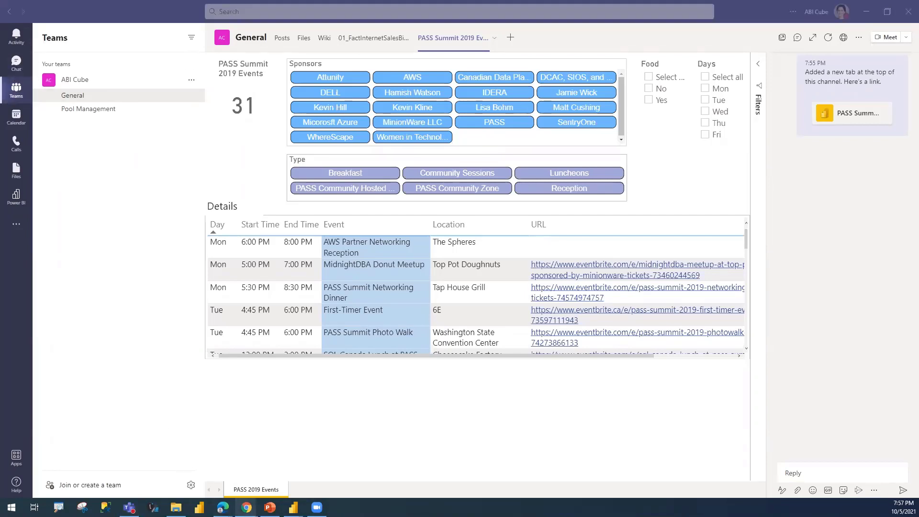
pyautogui.moveTo(317, 508)
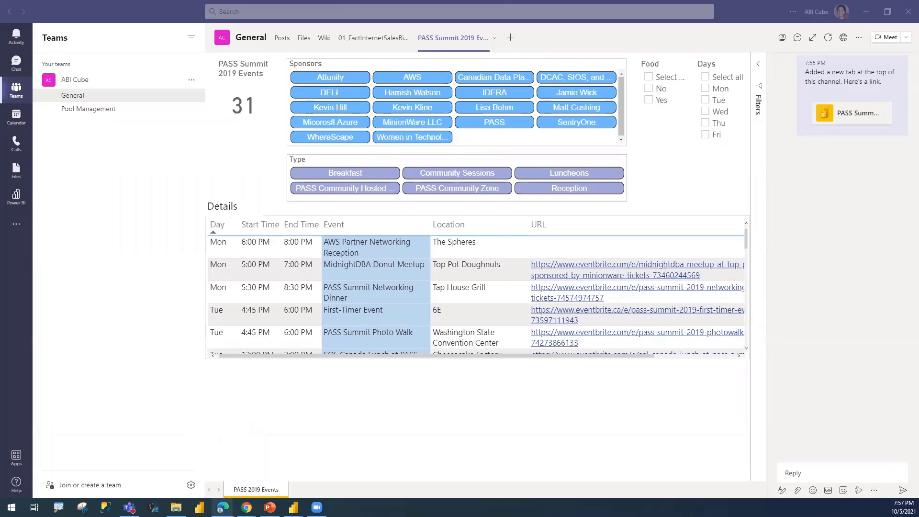
pyautogui.moveTo(223, 507)
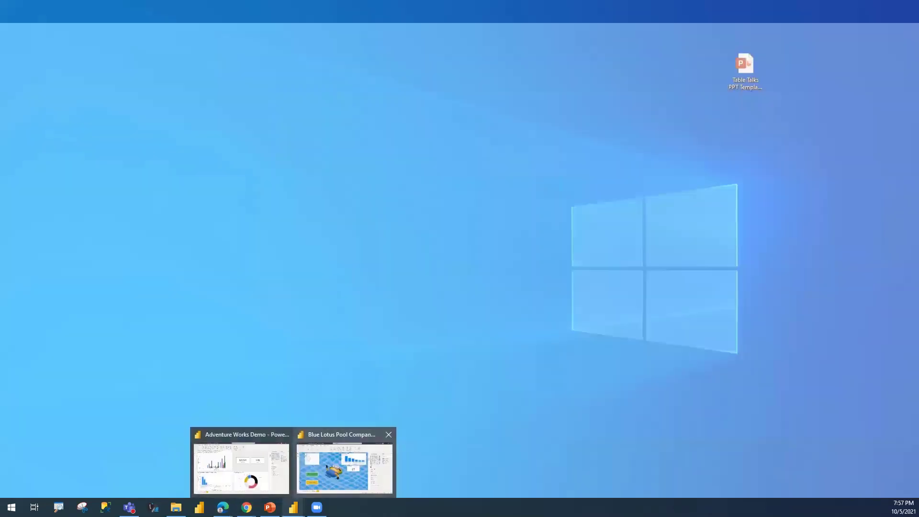
pyautogui.click(249, 469)
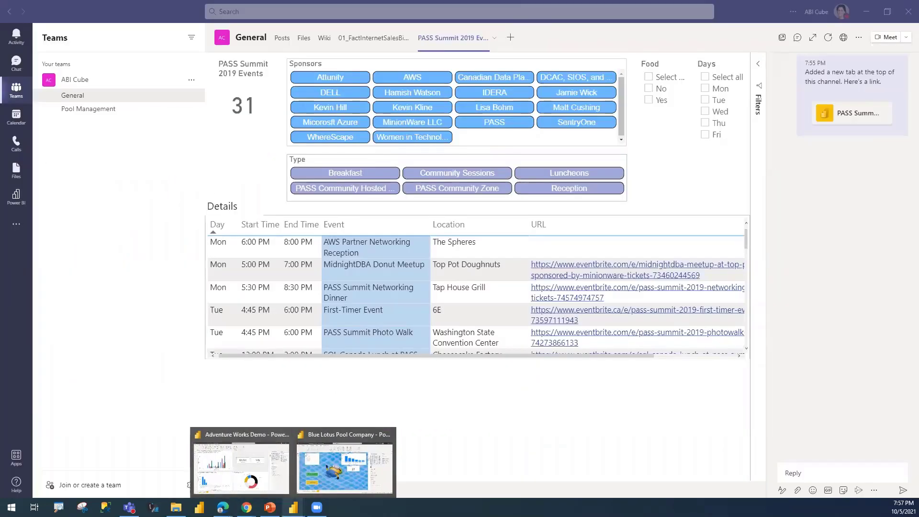
pyautogui.moveTo(223, 507)
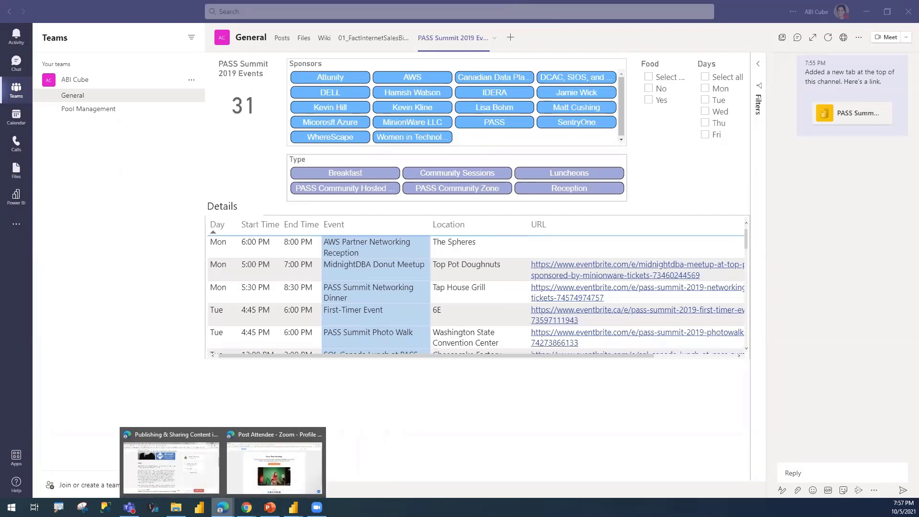
pyautogui.moveTo(213, 488)
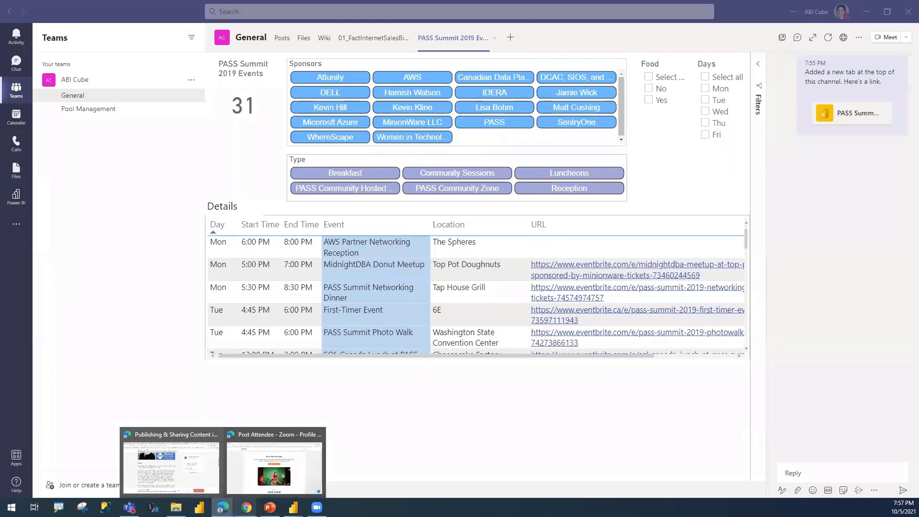
# - Show the workspaces available in the incognito Power BI session and switch to the other browser window's Apps page
pyautogui.click(260, 478)
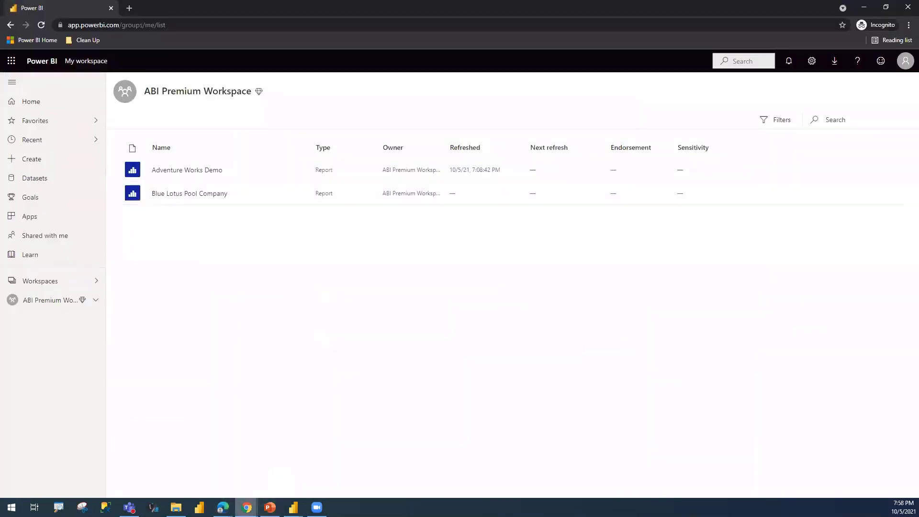
pyautogui.click(45, 281)
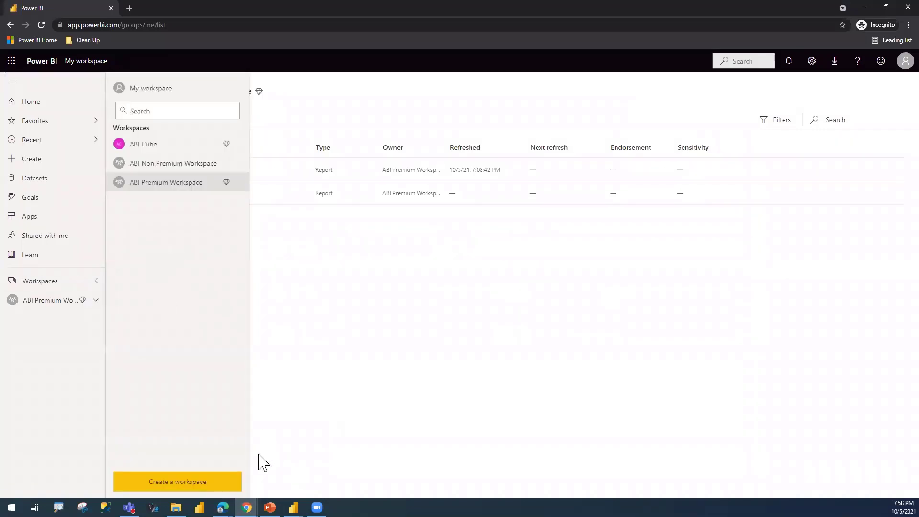
pyautogui.click(246, 507)
pyautogui.click(207, 483)
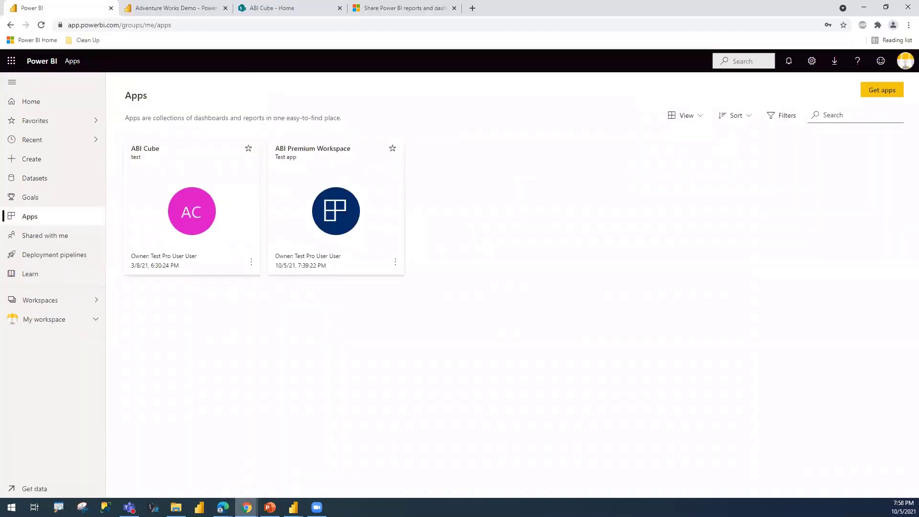
# - Return to the incognito Power BI session and reopen ABI Premium Workspace
pyautogui.moveTo(246, 507)
pyautogui.click(286, 477)
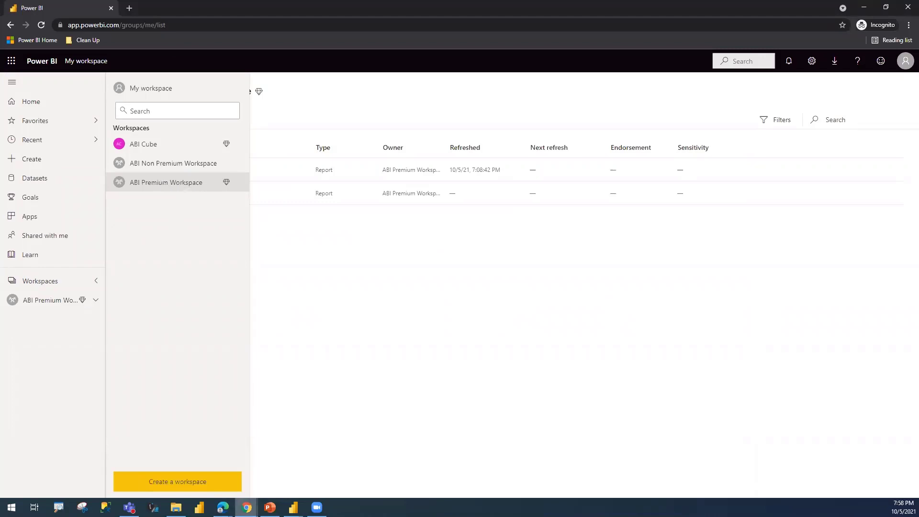
pyautogui.moveTo(247, 508)
pyautogui.click(53, 309)
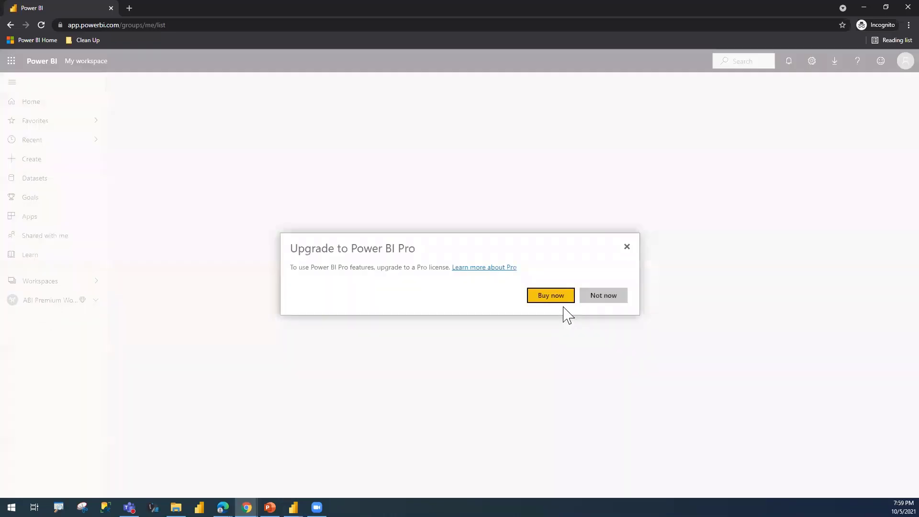
# - Dismiss the Pro upgrade prompt and list all content of ABI Premium Workspace in the other browser window
pyautogui.click(626, 248)
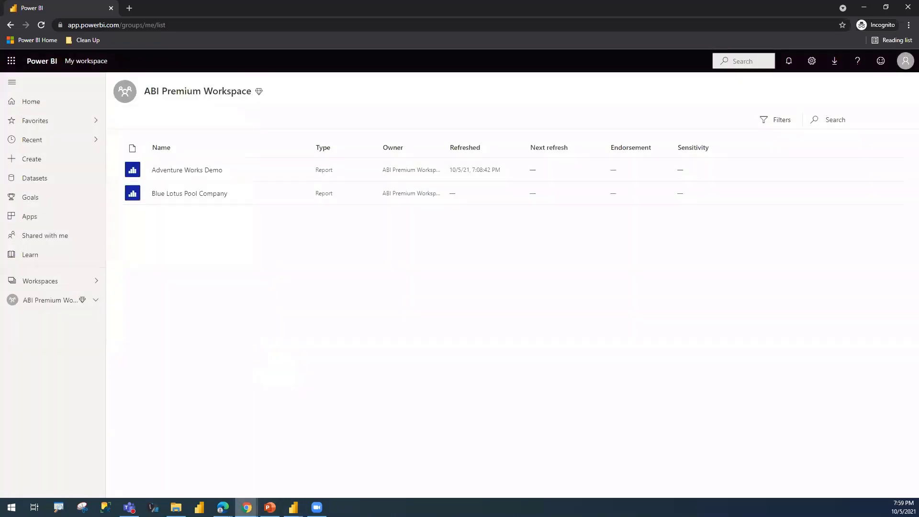
pyautogui.moveTo(247, 507)
pyautogui.click(201, 477)
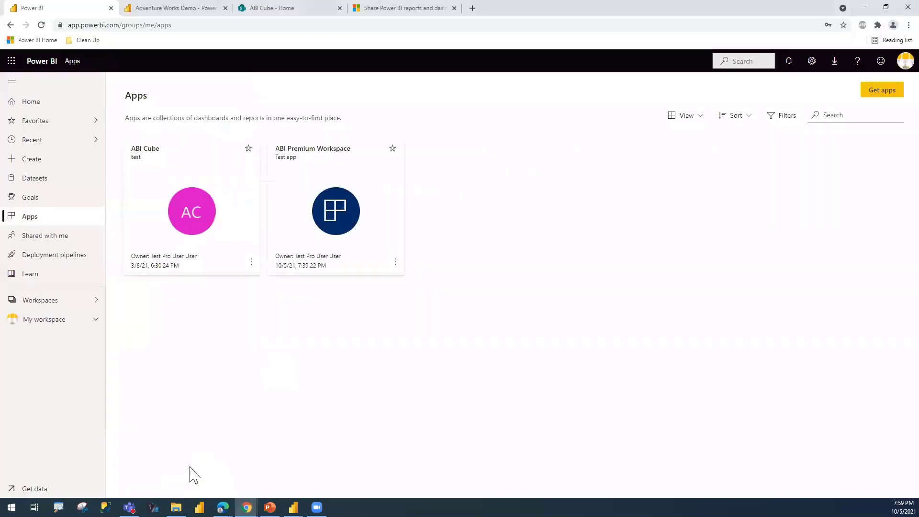
pyautogui.click(36, 299)
pyautogui.click(168, 209)
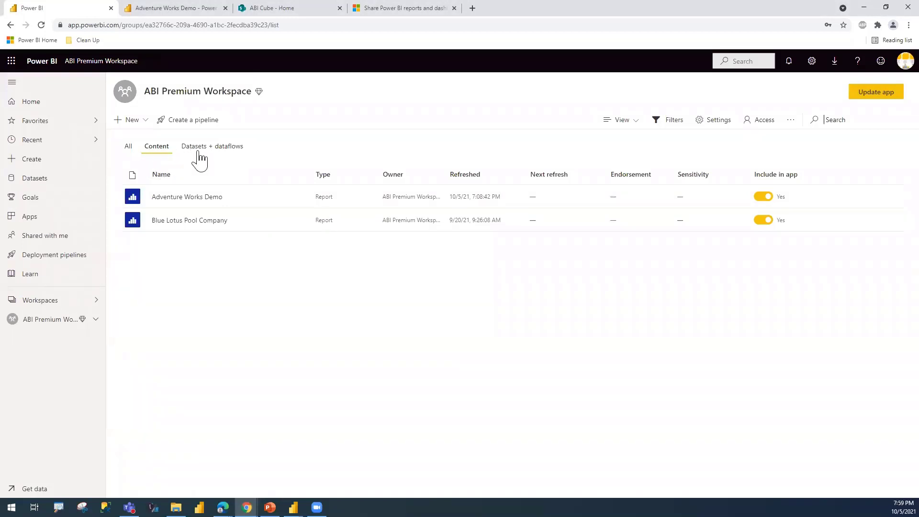
pyautogui.click(131, 148)
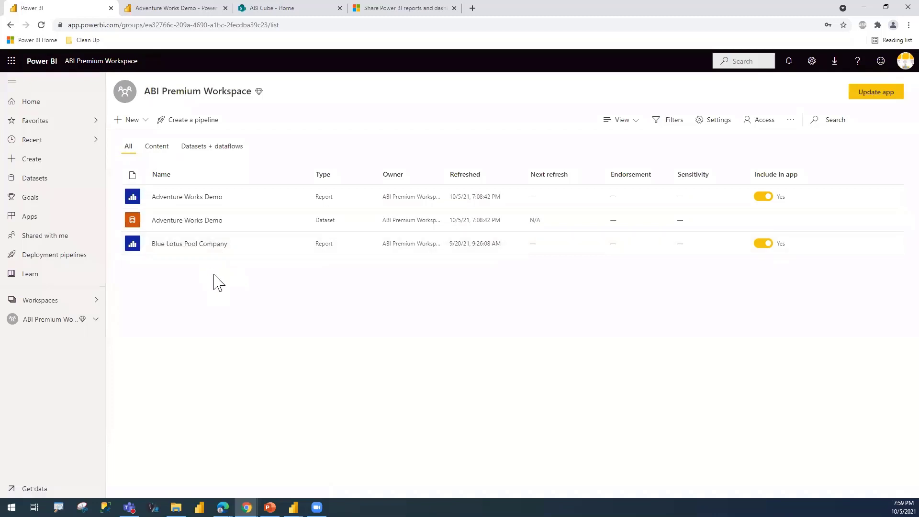
# - View the lineage of the Blue Lotus Pool Company report and return to the ABI Premium Workspace content list
pyautogui.moveTo(301, 248)
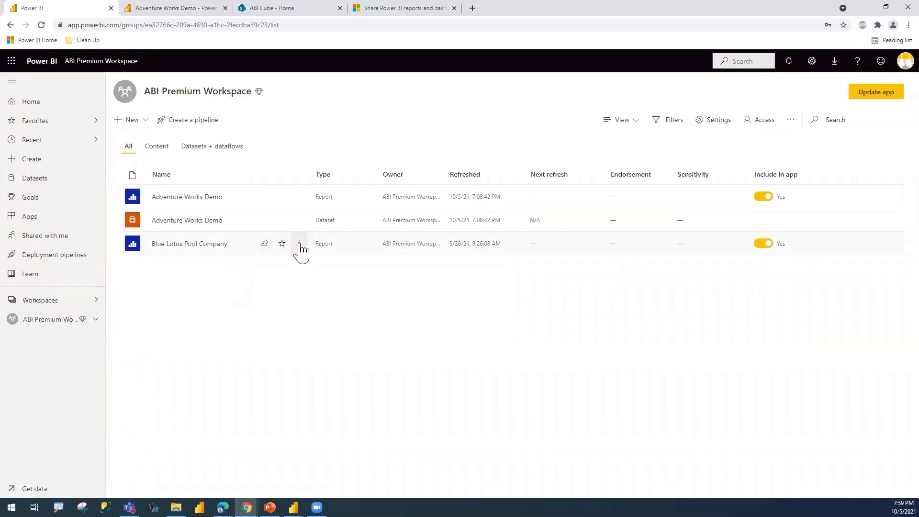
pyautogui.click(300, 245)
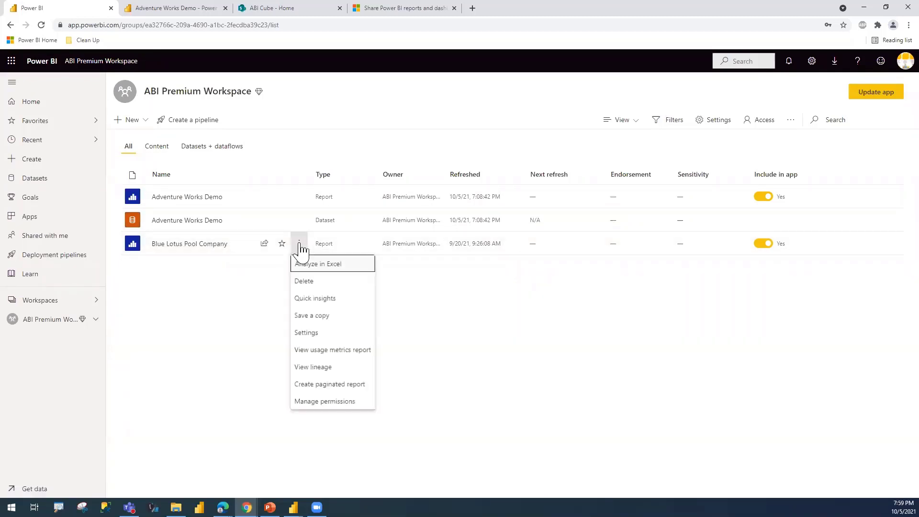
pyautogui.click(318, 371)
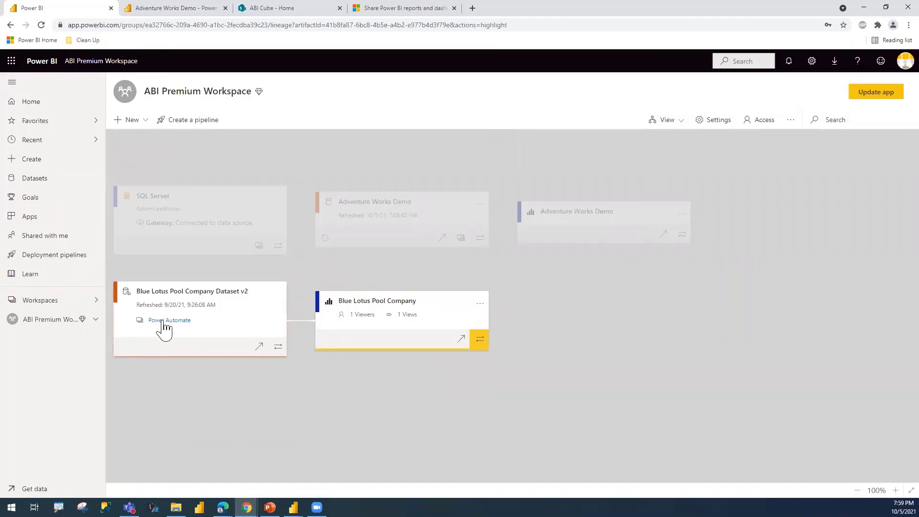
pyautogui.click(45, 320)
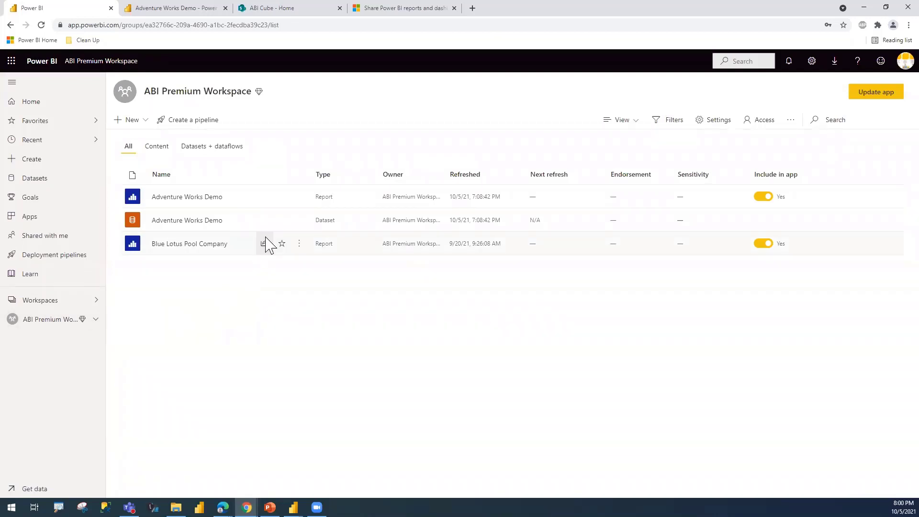
# - Open the ABI Premium Workspace app for updating and look at its setup and the options for new navigation items
pyautogui.click(879, 98)
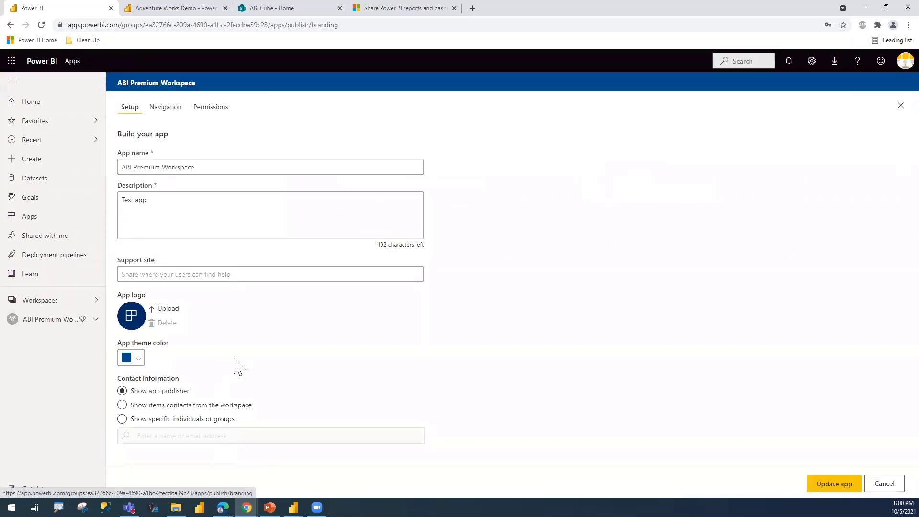
pyautogui.click(174, 117)
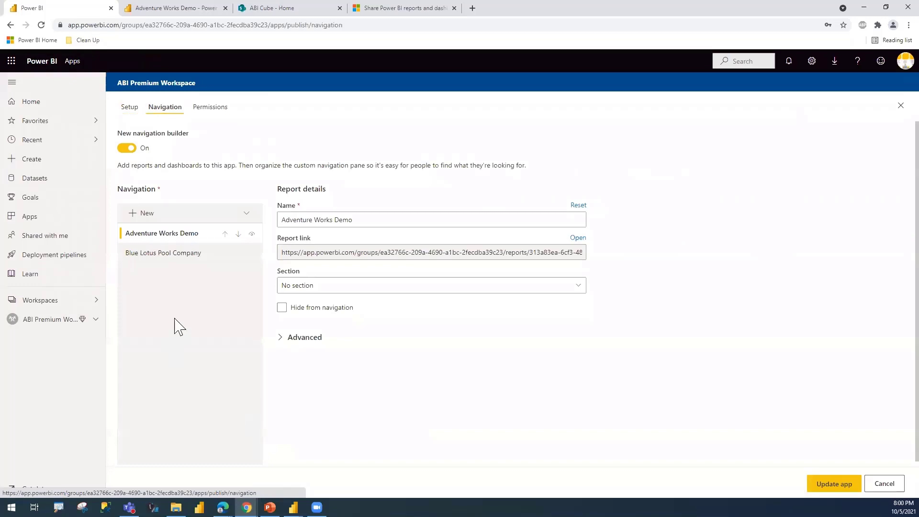
pyautogui.click(134, 213)
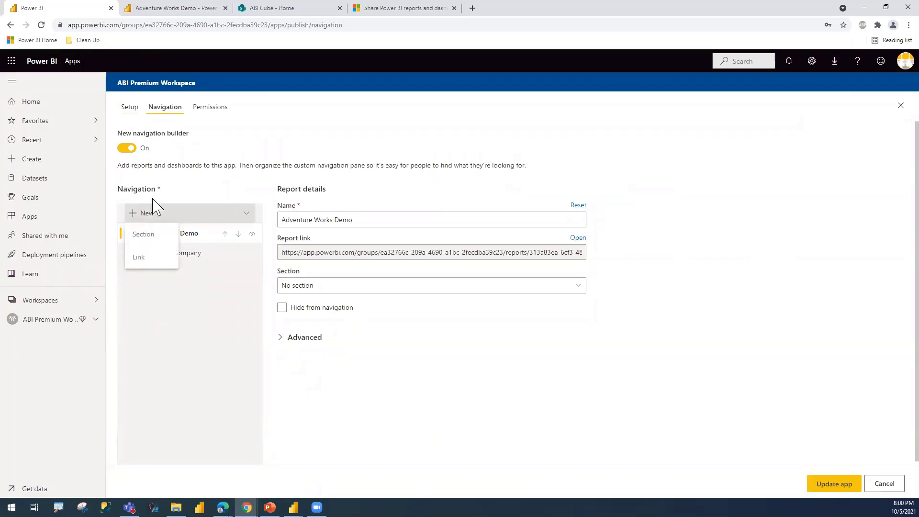
pyautogui.click(232, 187)
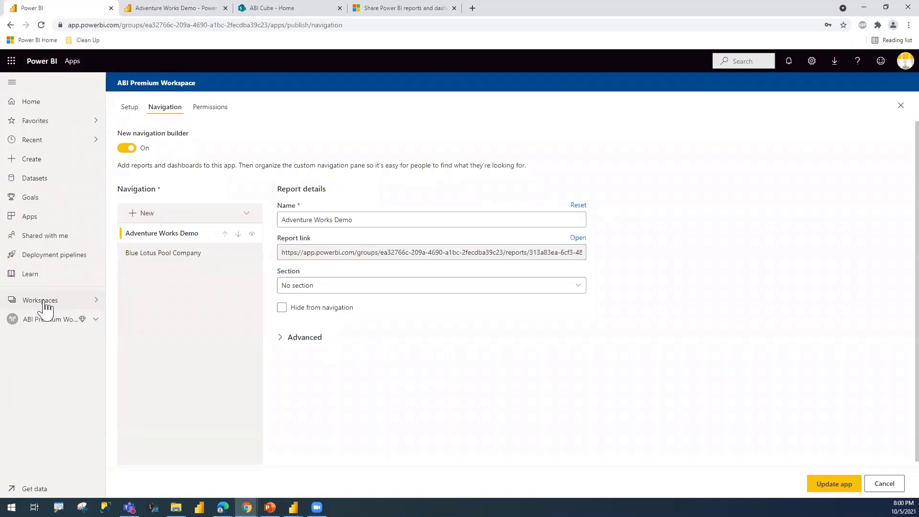
# - Add a new link to the app's navigation and return to ABI Premium Workspace without updating the app
pyautogui.click(136, 216)
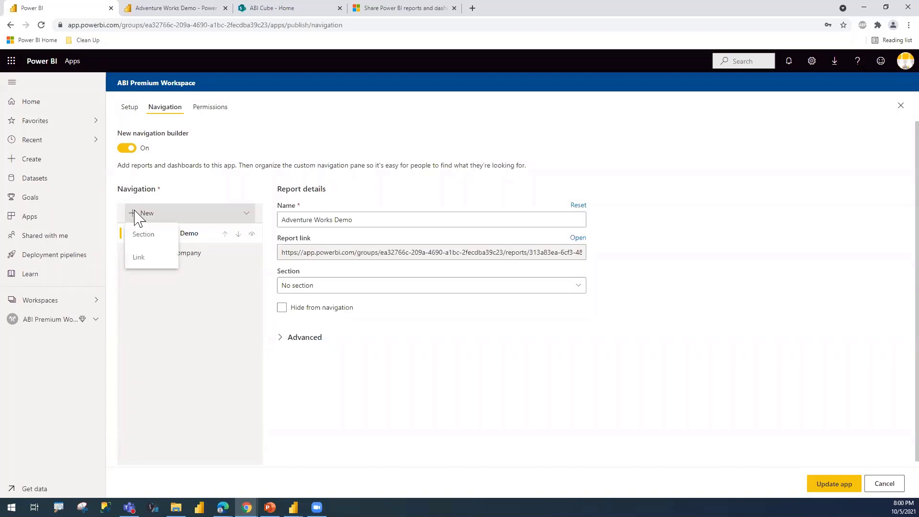
pyautogui.click(152, 263)
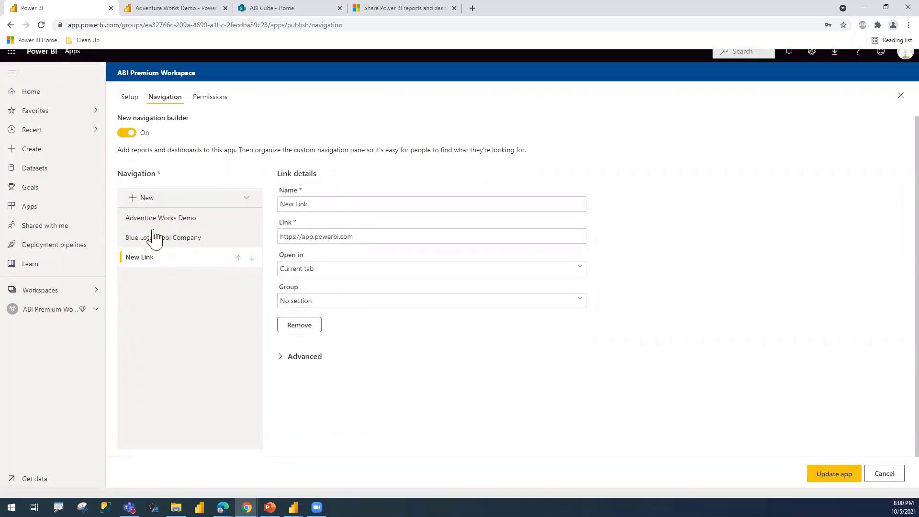
pyautogui.click(364, 237)
pyautogui.click(51, 310)
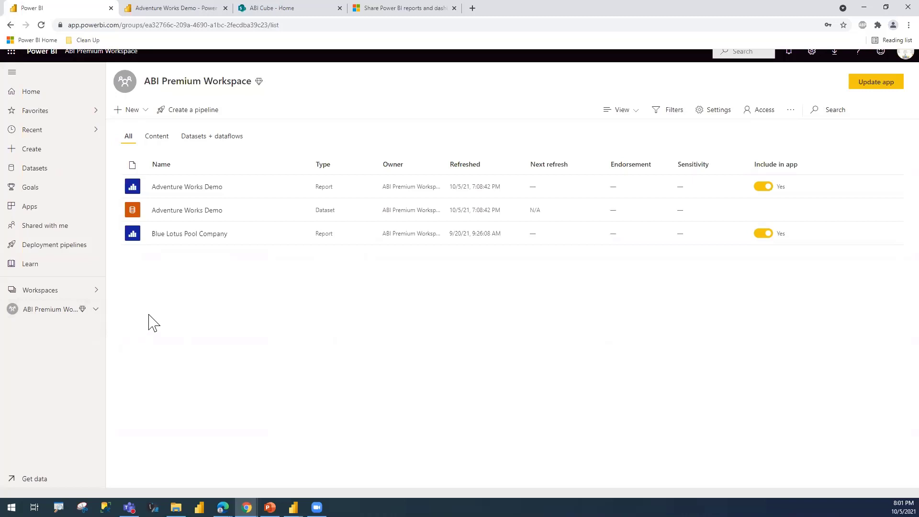
# - Look at the destination workspaces offered for saving a copy of the Adventure Works Demo report, without saving
pyautogui.click(299, 187)
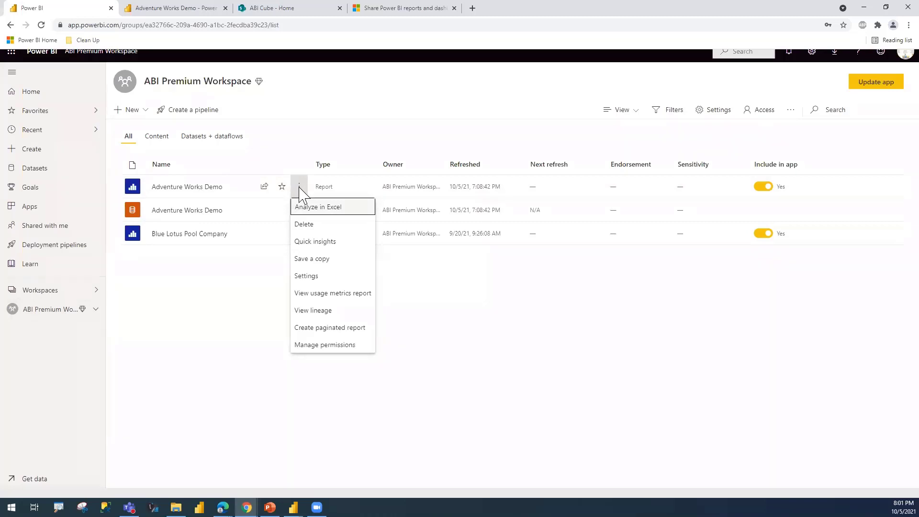
pyautogui.click(318, 261)
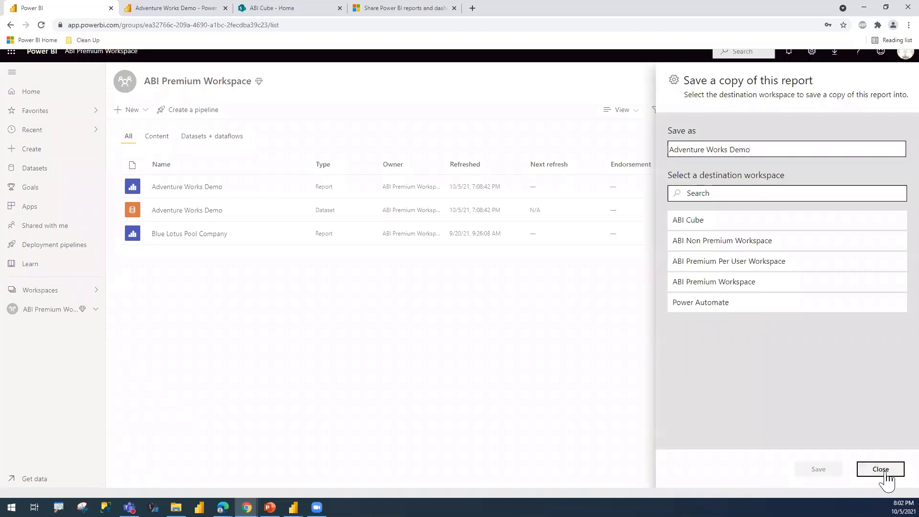
pyautogui.click(886, 475)
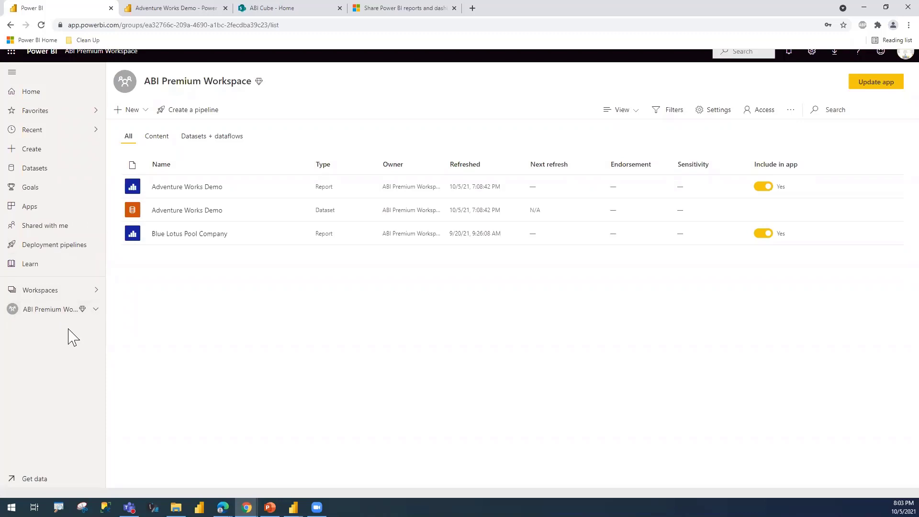
# - Create a deployment pipeline named test
pyautogui.click(41, 249)
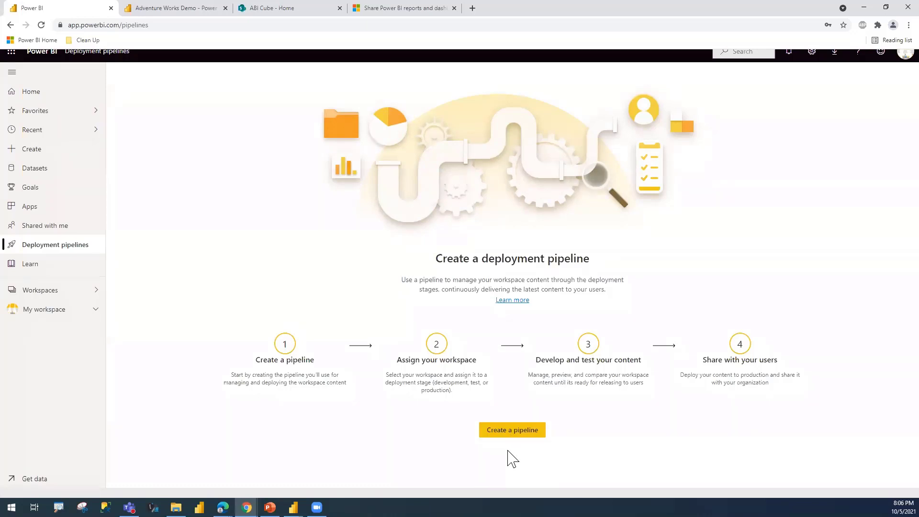
pyautogui.click(510, 434)
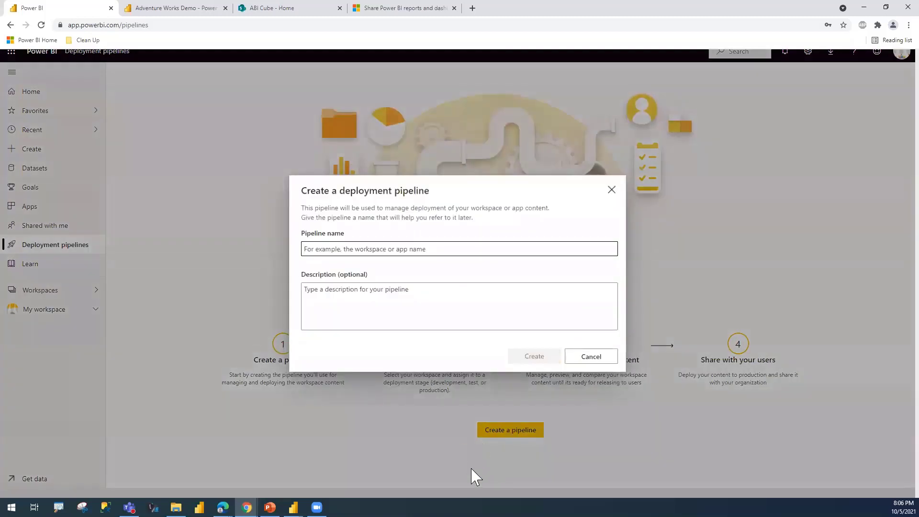
pyautogui.click(329, 249)
pyautogui.write('test')
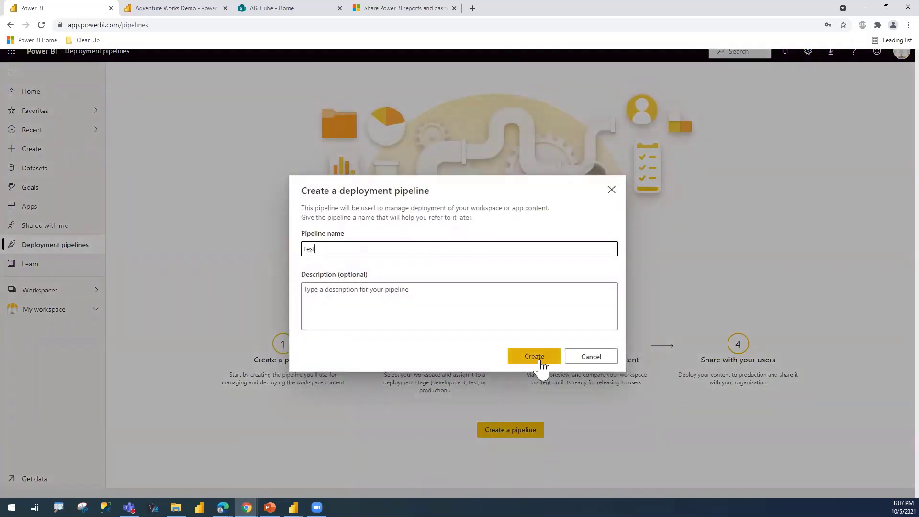
pyautogui.click(537, 358)
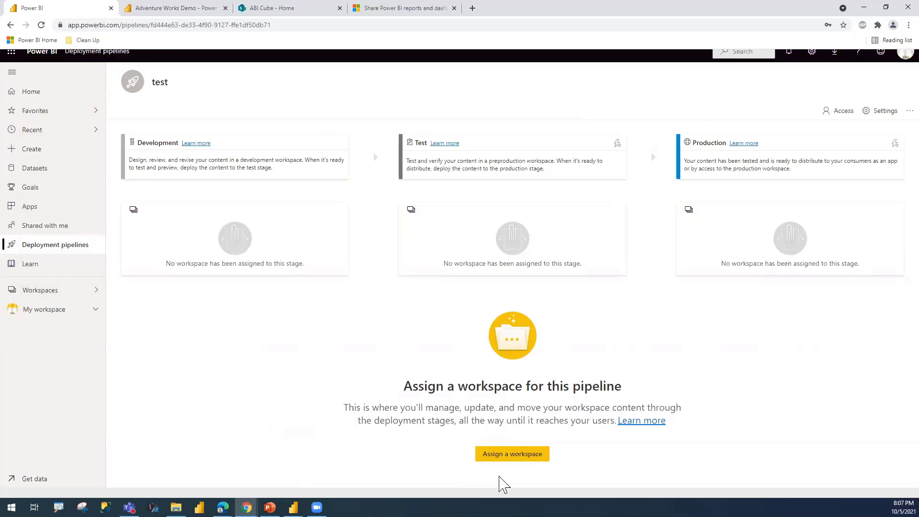
# - Assign the ABI Cube workspace to the Production stage of the test pipeline
pyautogui.click(508, 454)
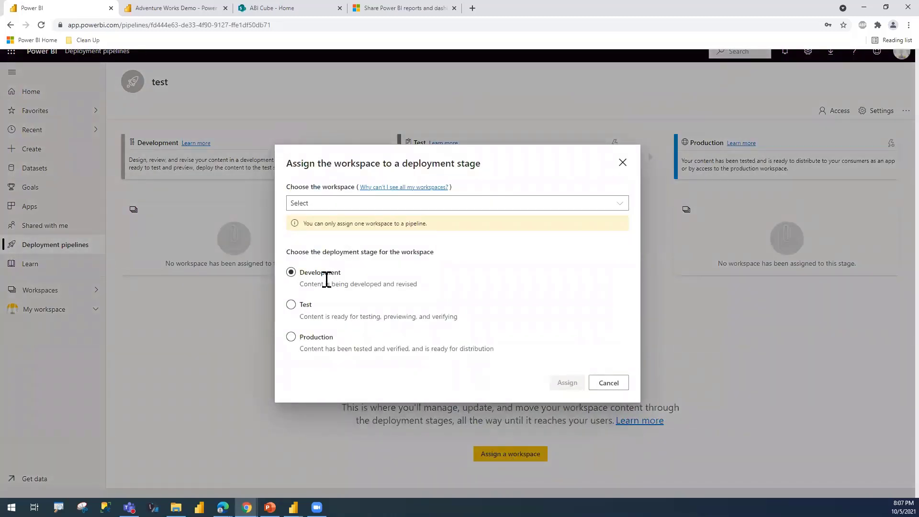
pyautogui.click(619, 205)
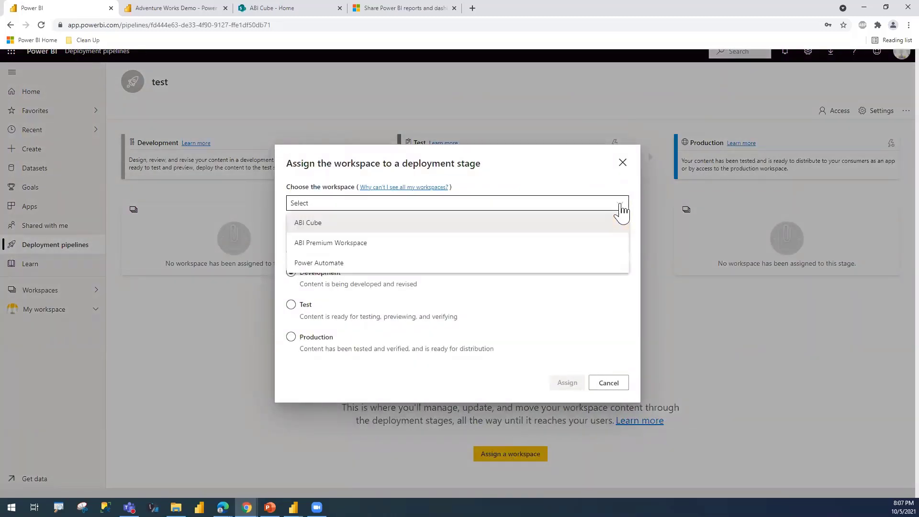
pyautogui.click(321, 224)
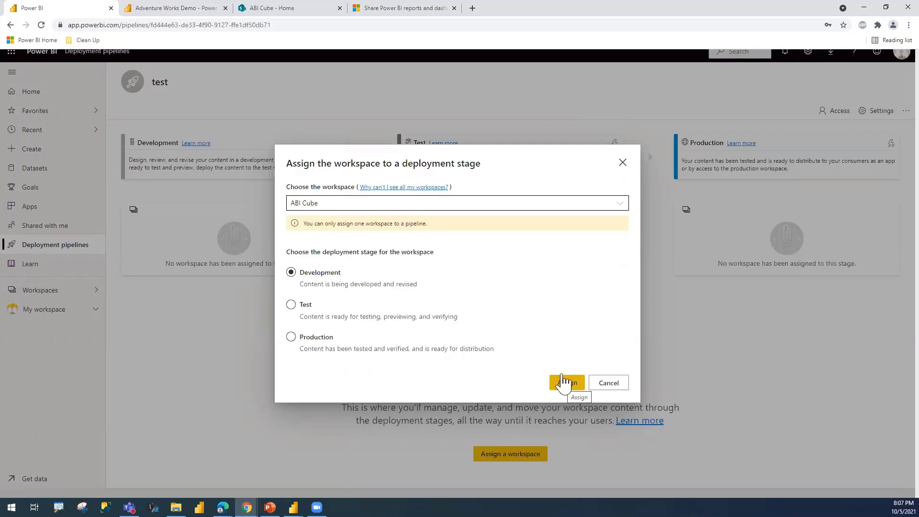
pyautogui.click(317, 338)
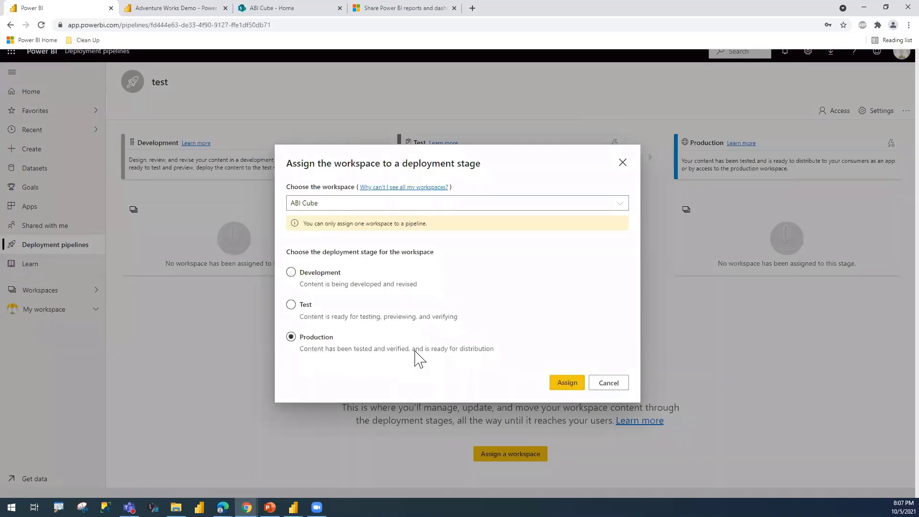
pyautogui.click(566, 385)
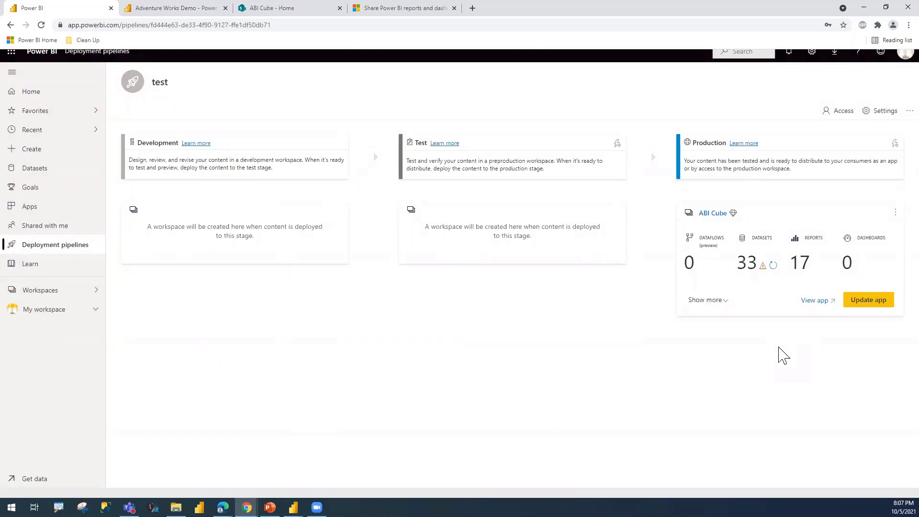
# - Deploy the ABI Cube content from Production to the previous stage and dismiss the completion notice
pyautogui.click(895, 212)
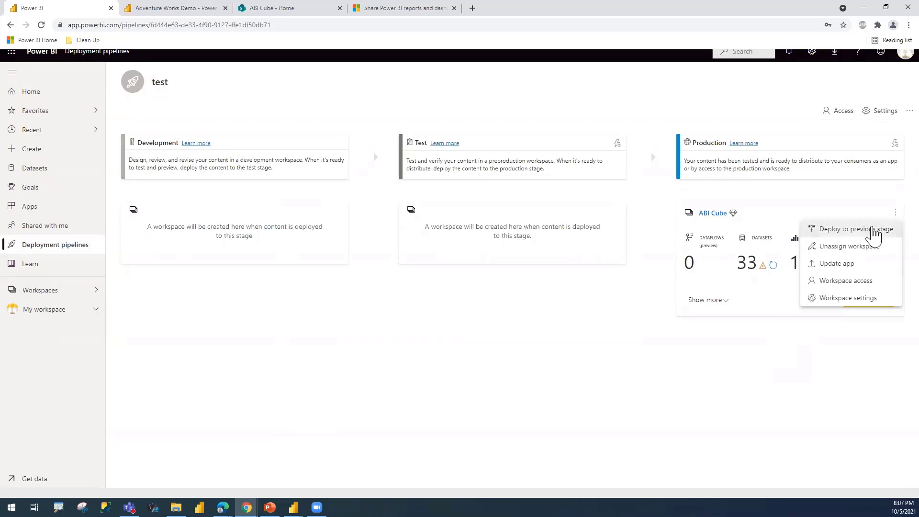
pyautogui.click(869, 230)
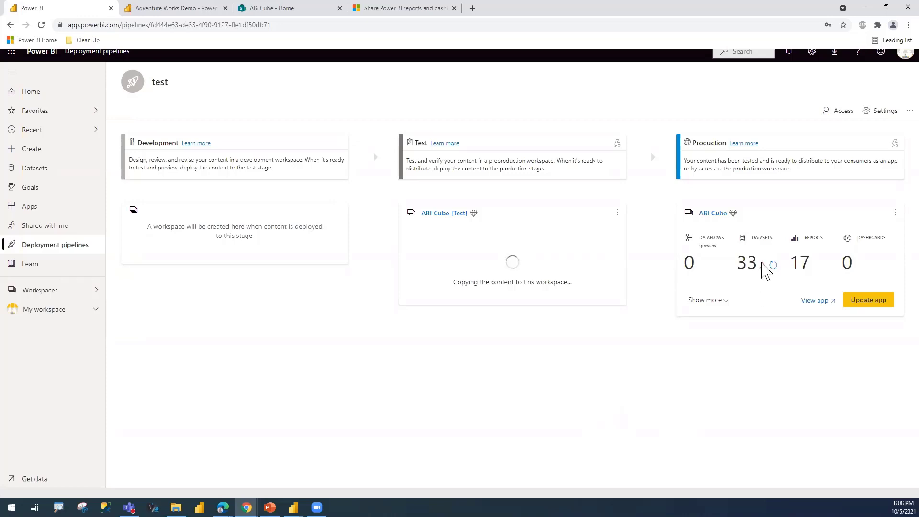
pyautogui.moveTo(764, 265)
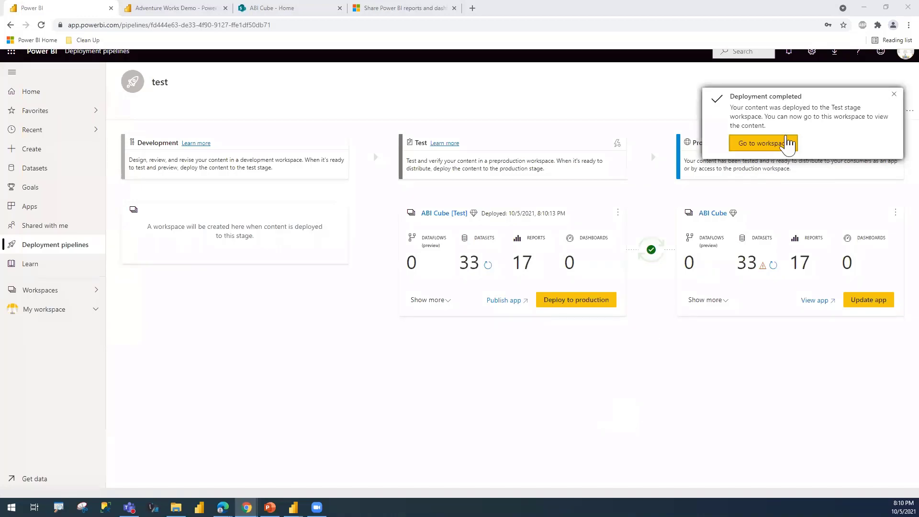
pyautogui.click(893, 94)
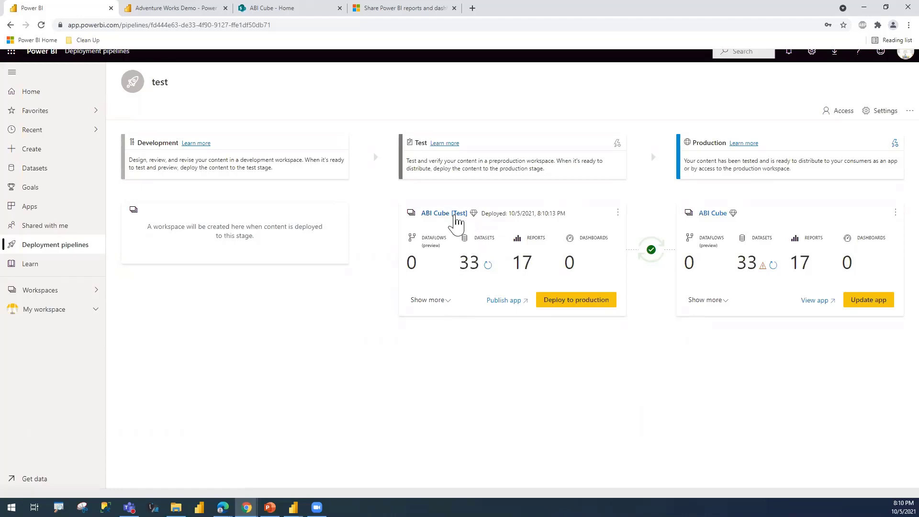
# - View the ABI Cube [Test] workspace and return to the test deployment pipeline
pyautogui.click(461, 217)
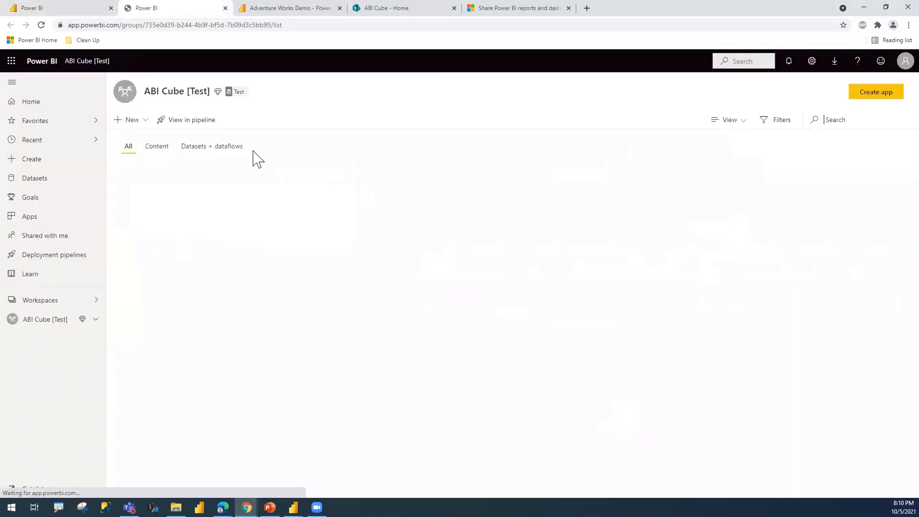
pyautogui.click(729, 119)
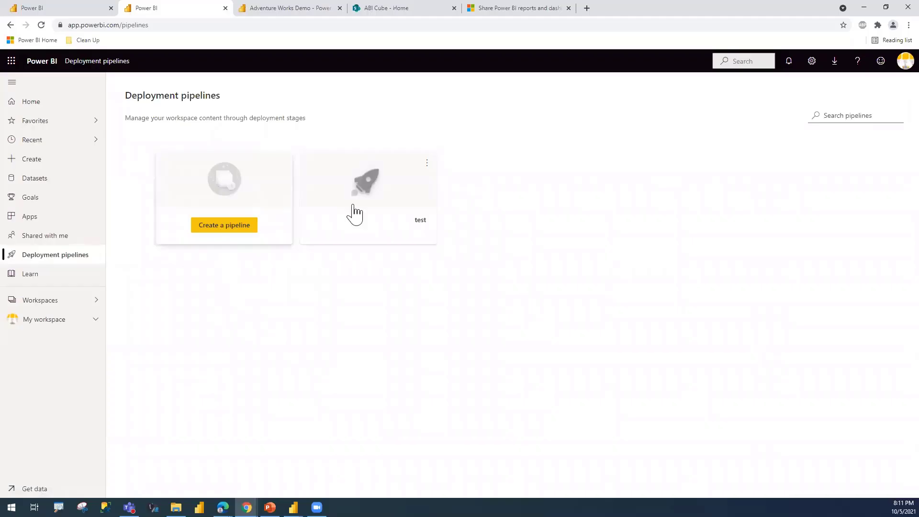
pyautogui.click(373, 207)
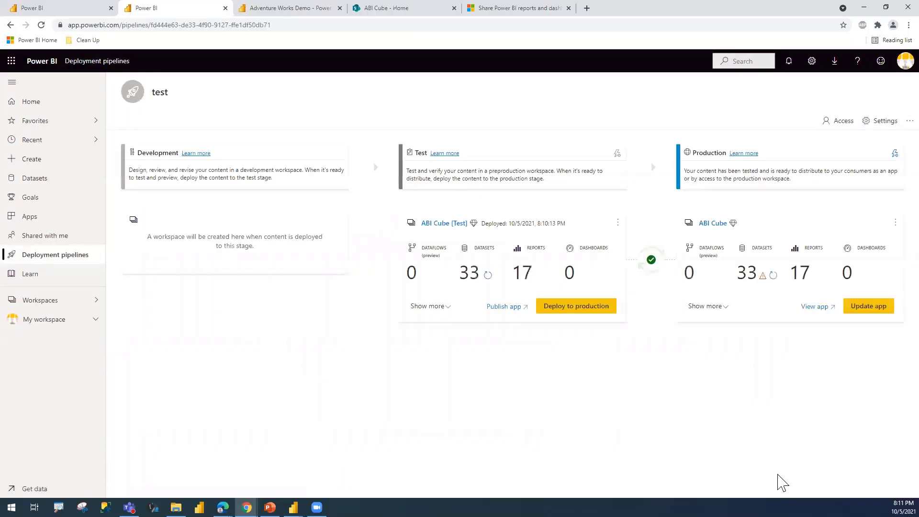